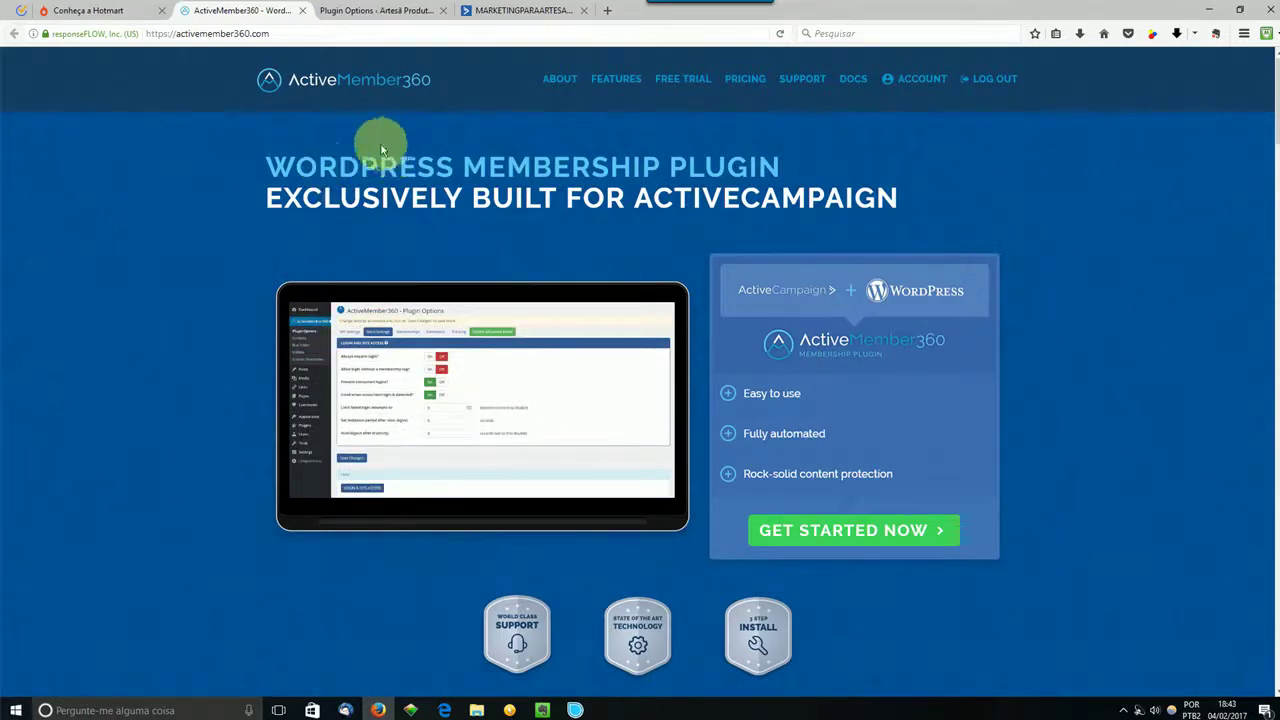
click(385, 9)
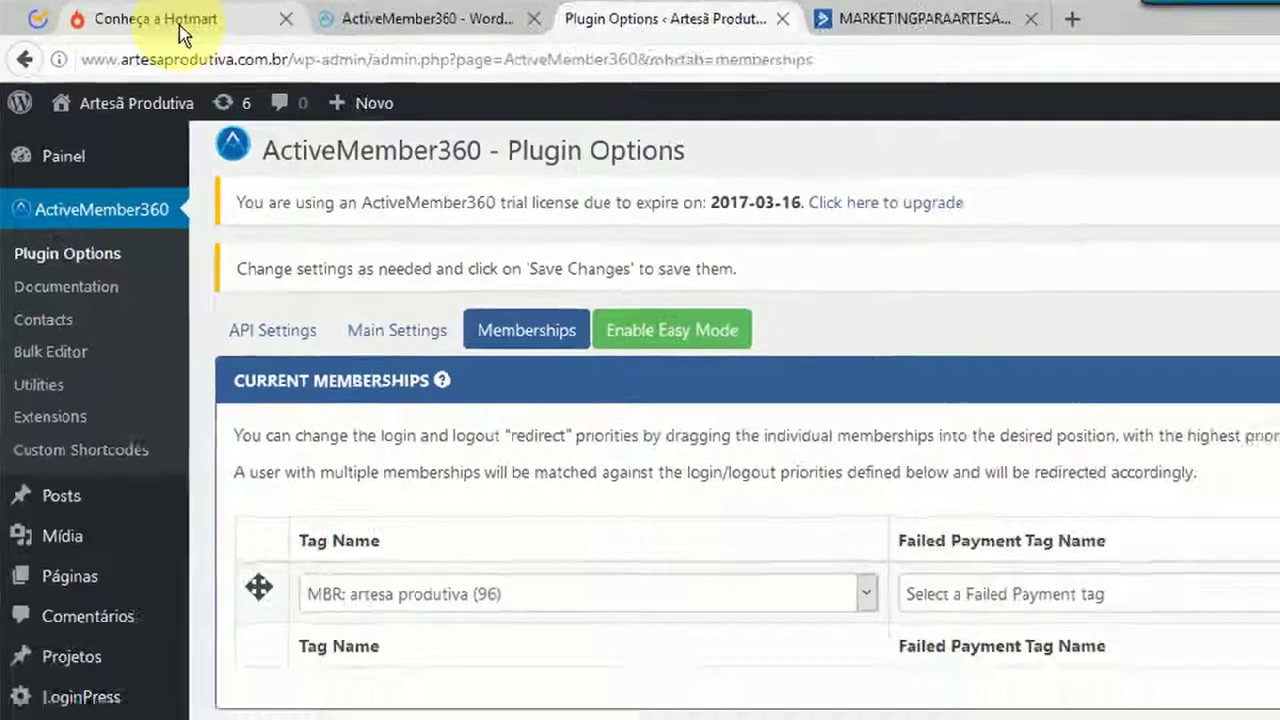
click(176, 21)
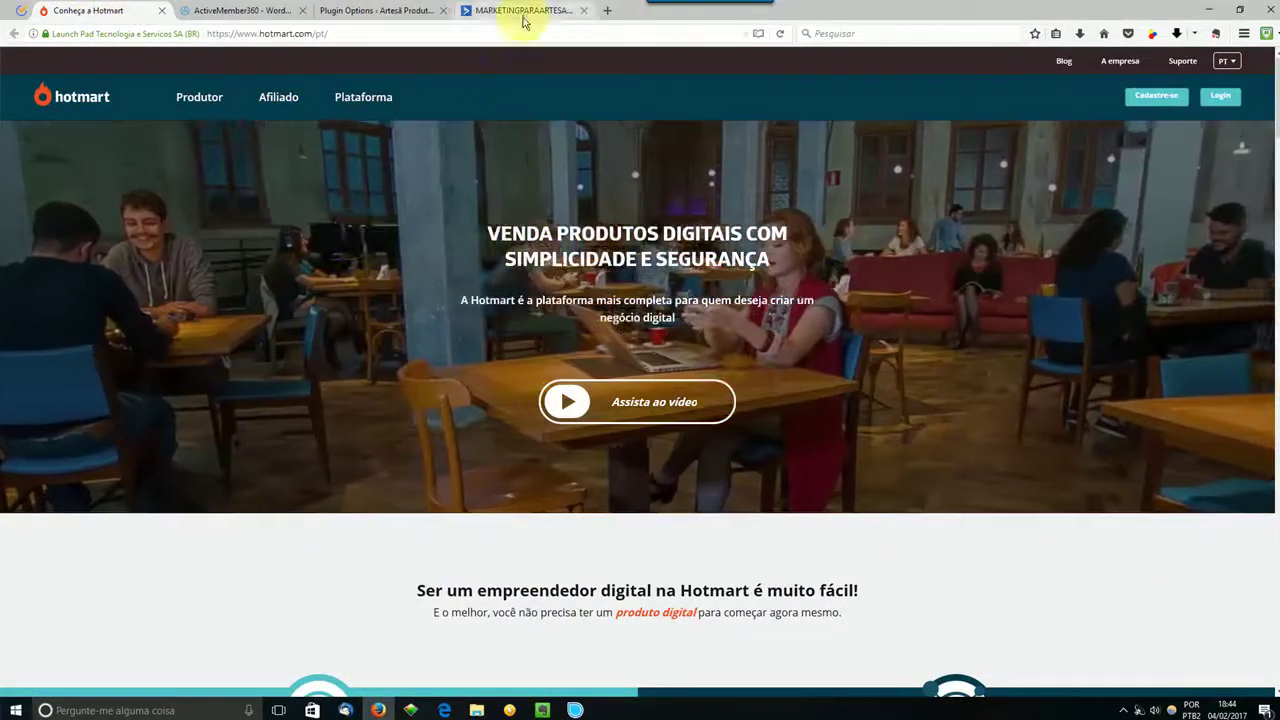
Step: Switch to ActiveCampaign and add a contact tag named "membros ap"
click(524, 12)
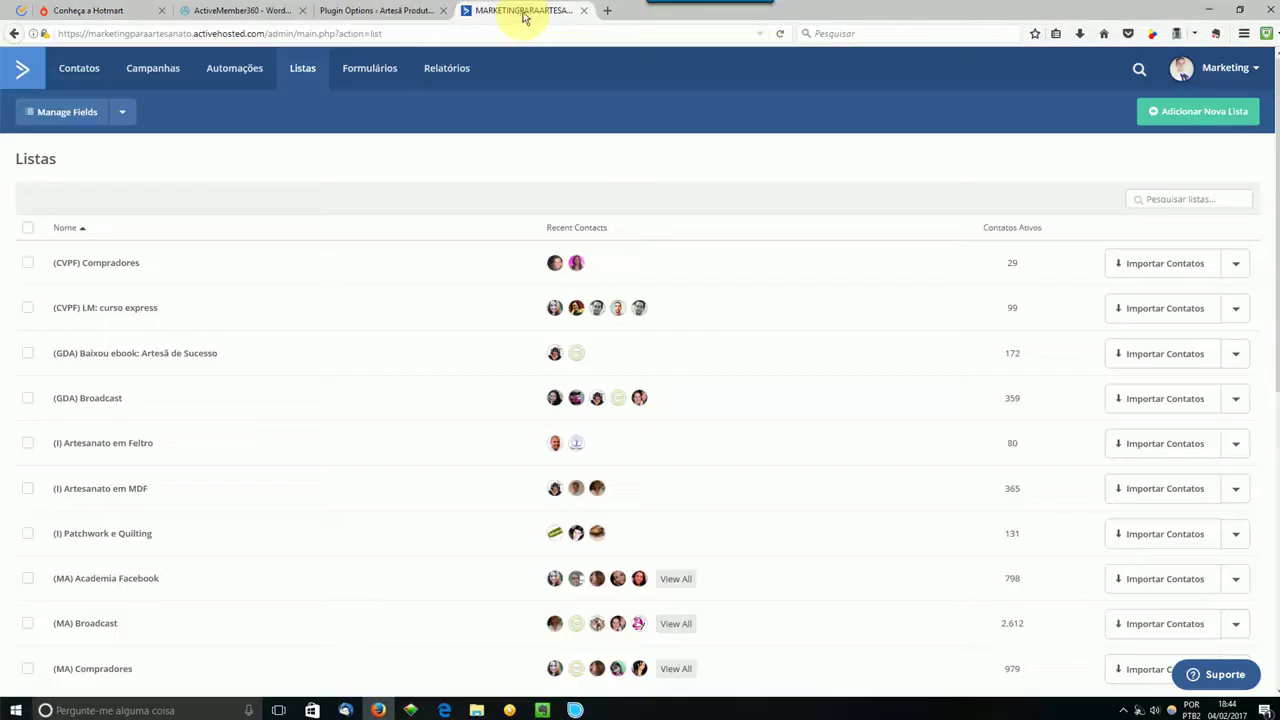
click(65, 78)
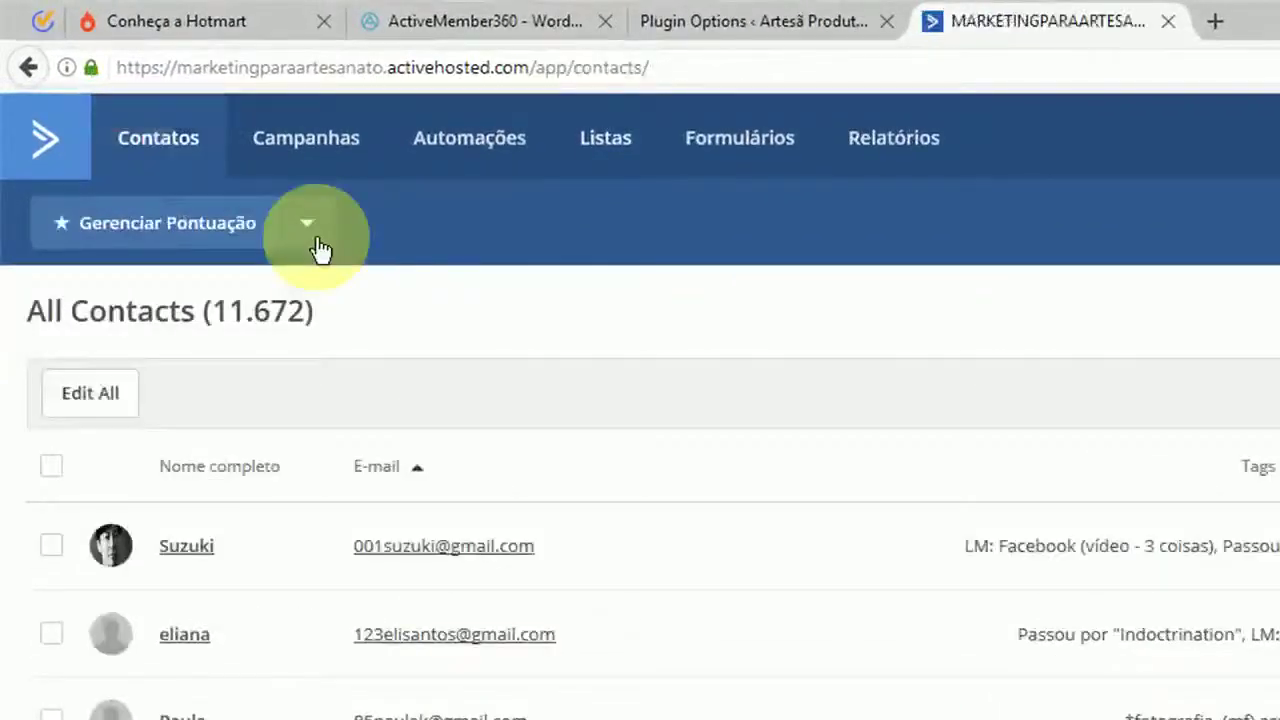
click(316, 250)
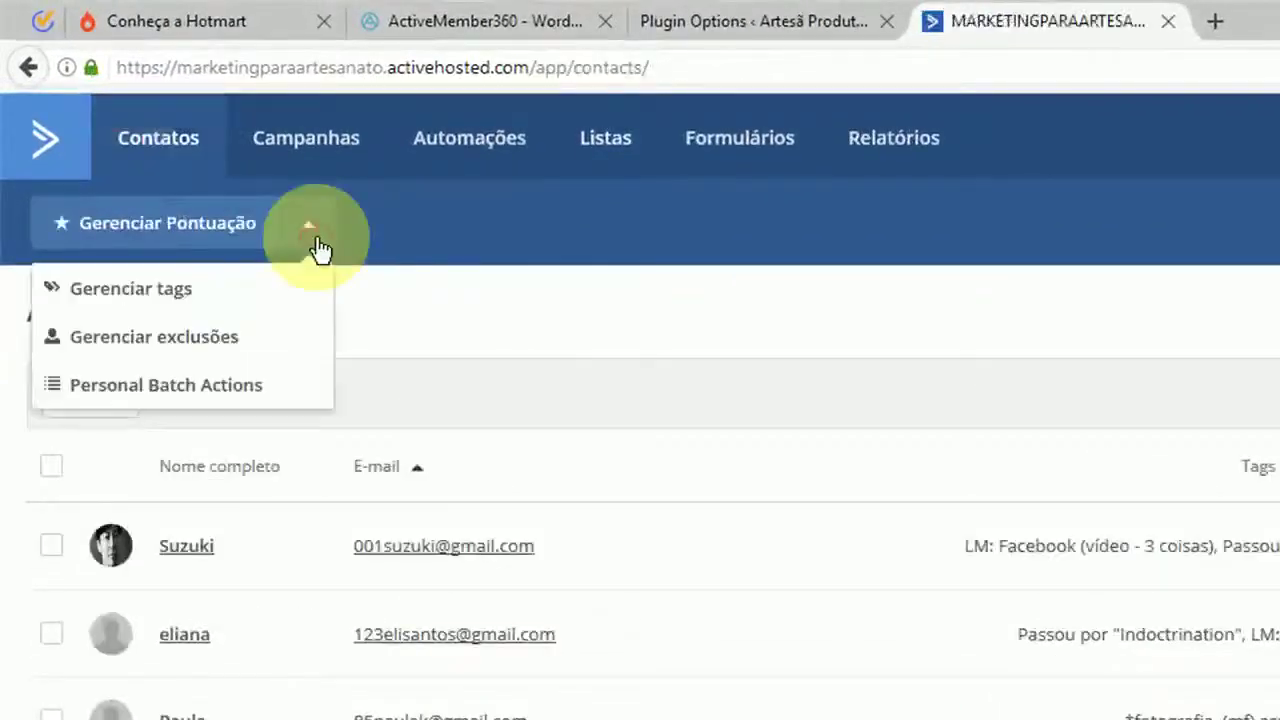
click(167, 306)
click(114, 555)
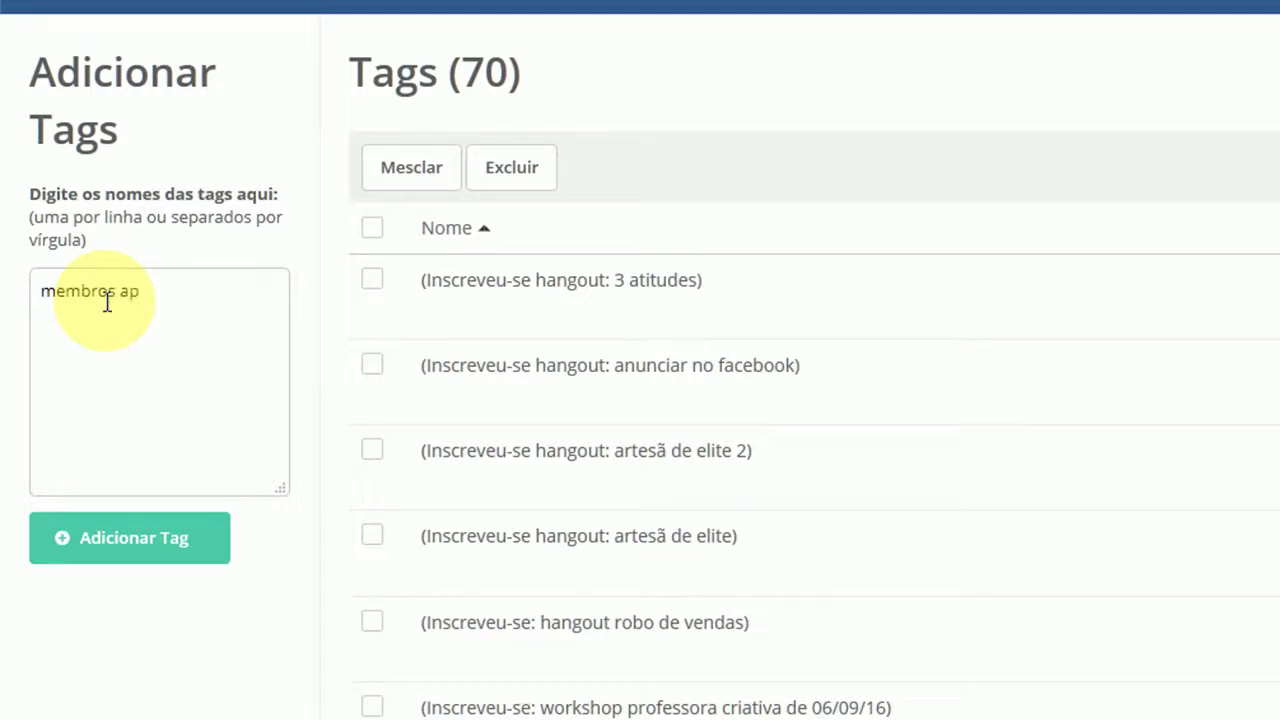
click(138, 556)
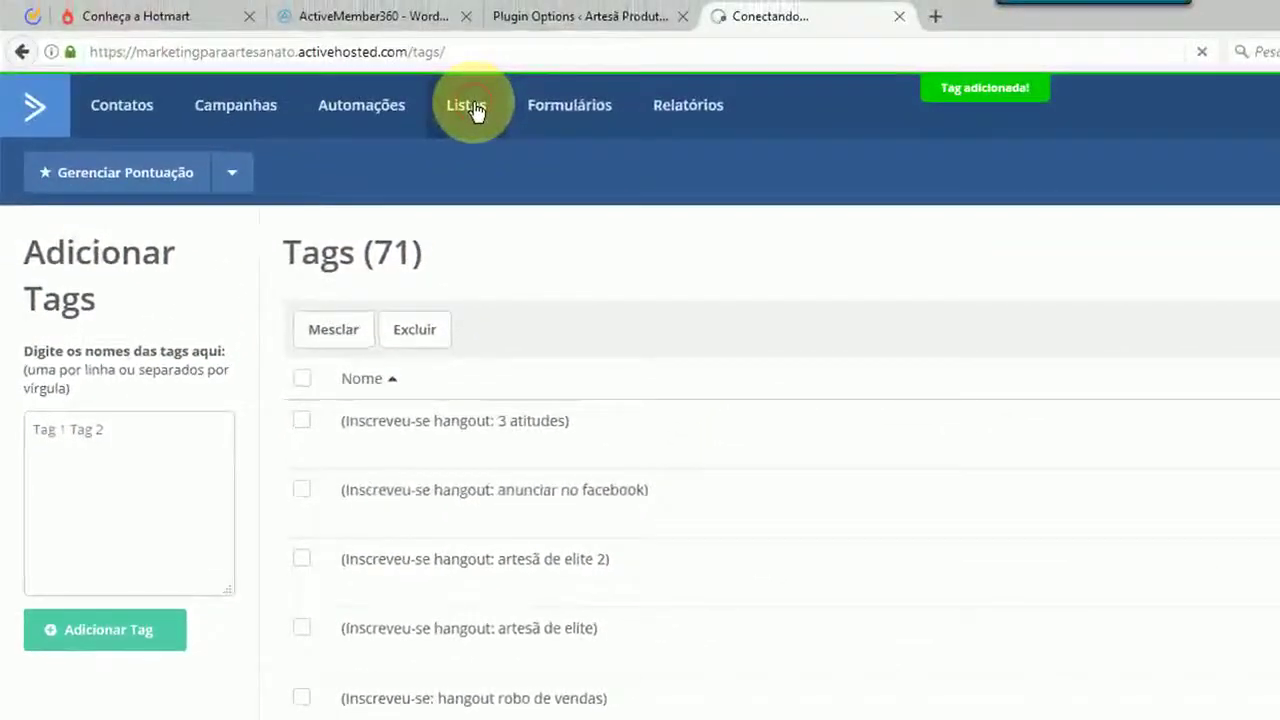
Step: Create a new contact list named "Membros Artesã Produtiva"
click(475, 108)
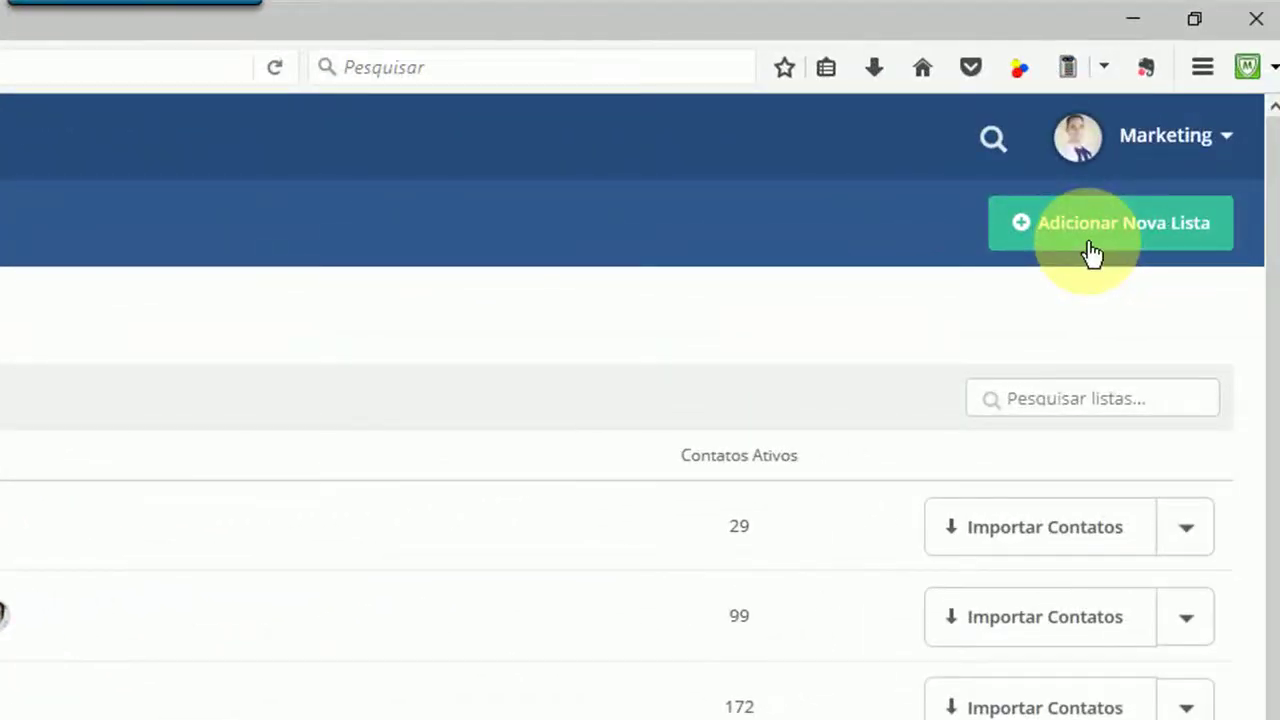
click(1092, 254)
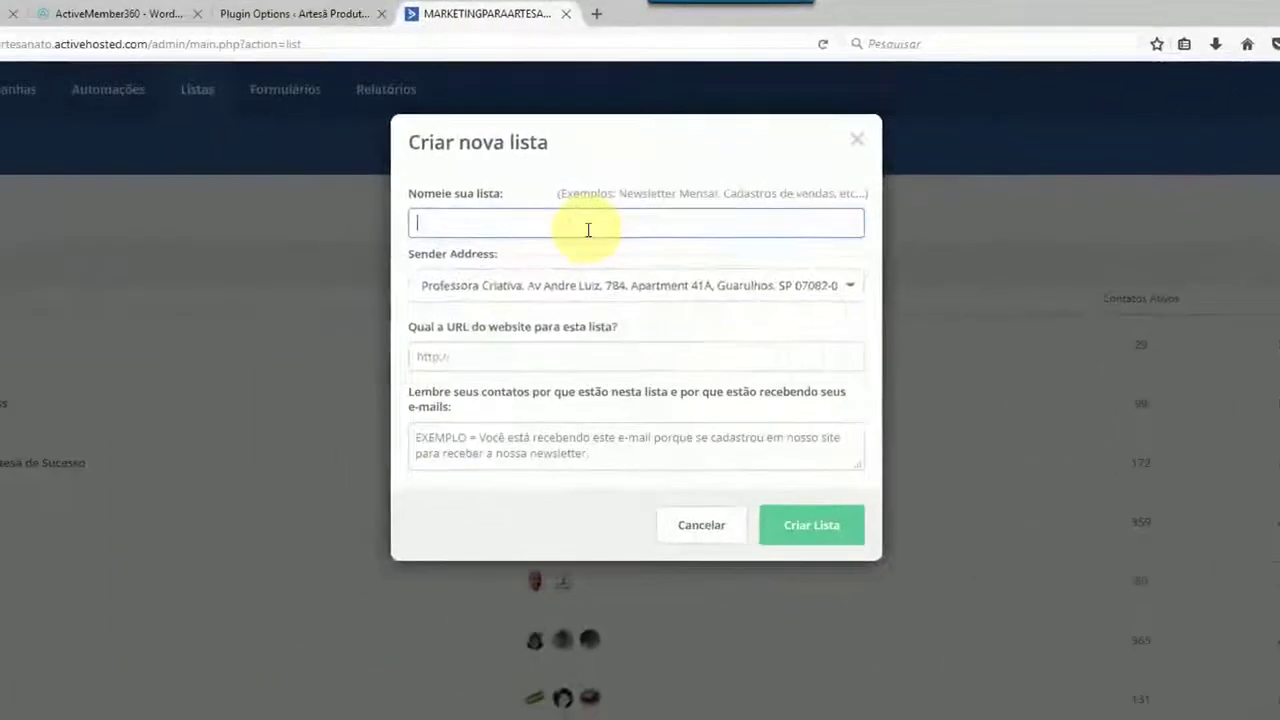
text(Membros Artesã Produtiva)
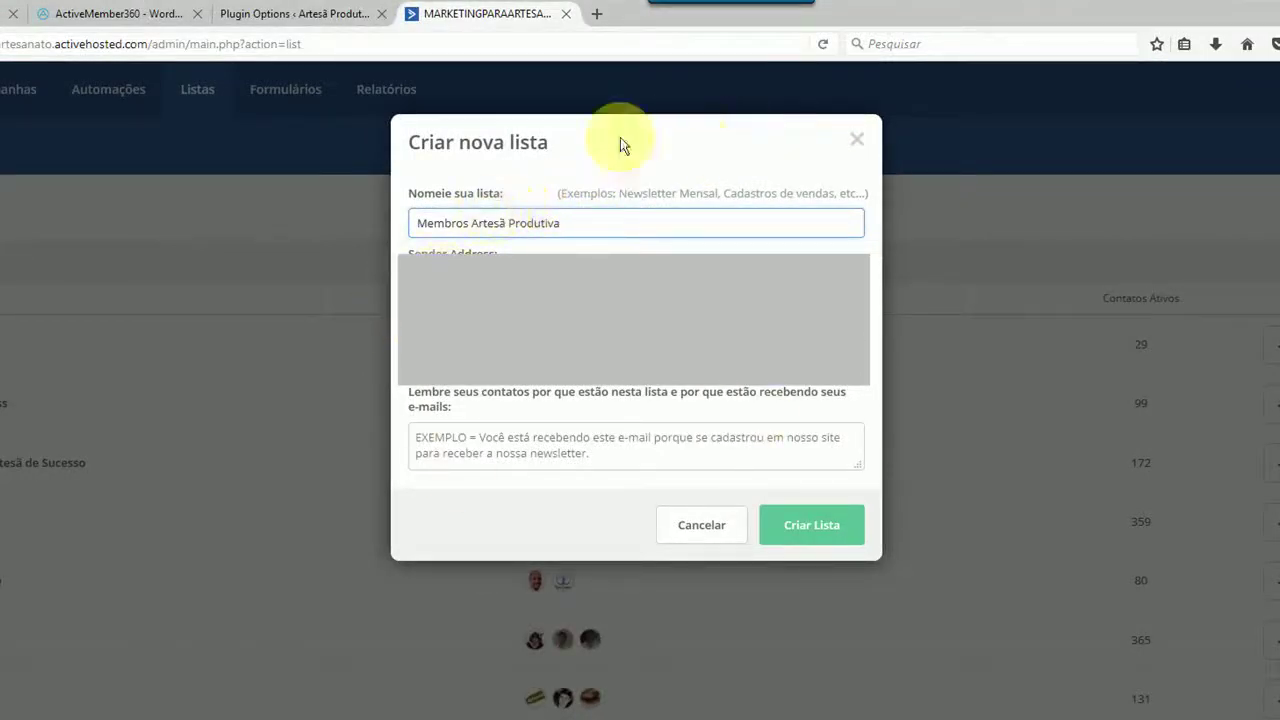
click(826, 533)
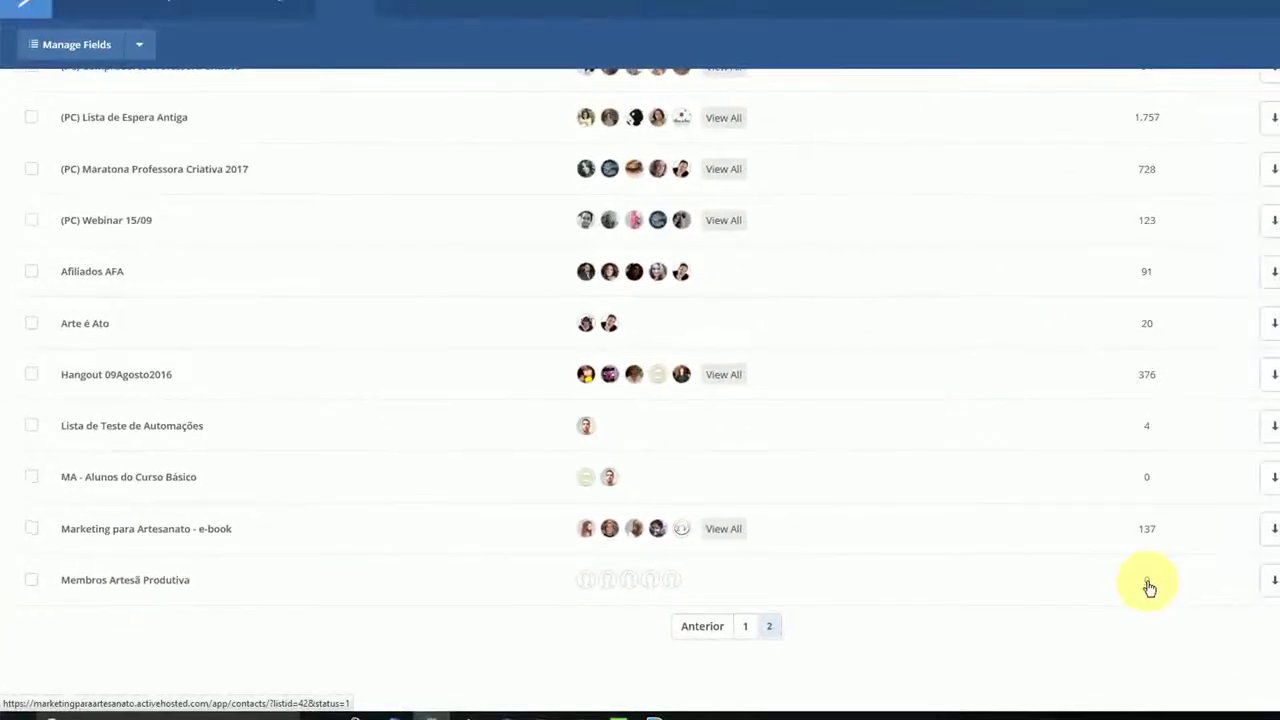
scroll(1148, 585, up, 2)
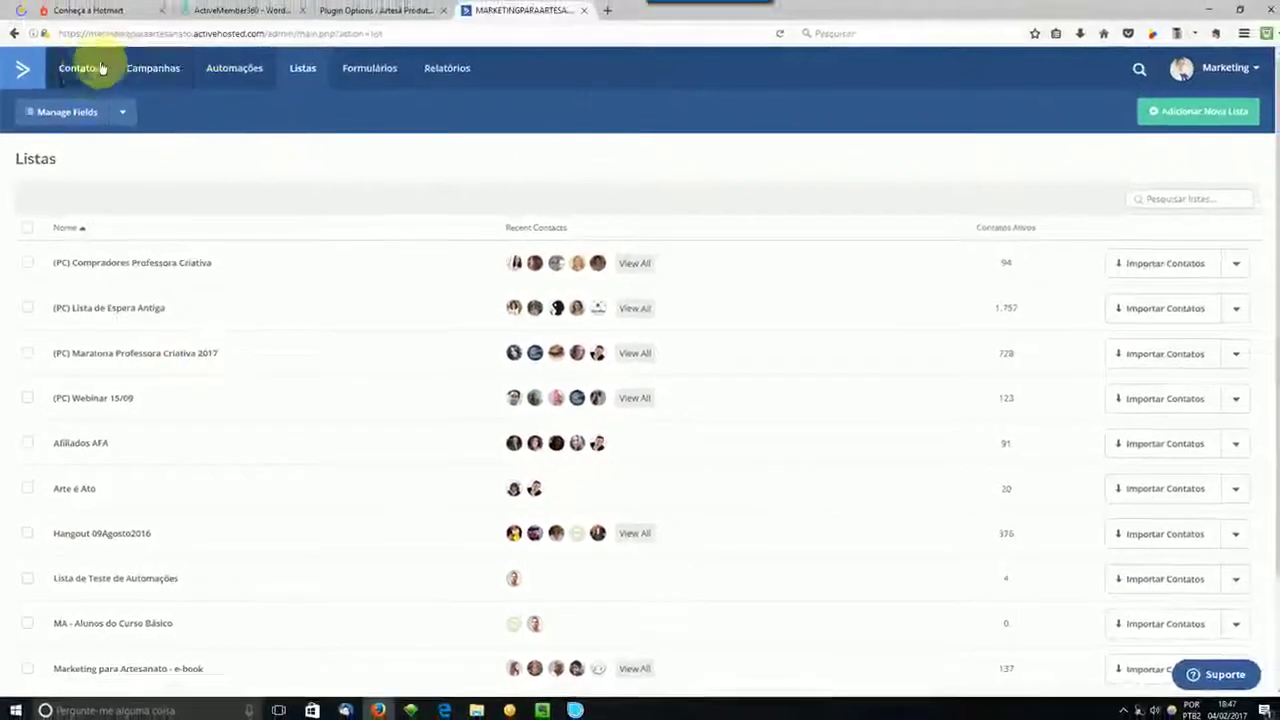
Step: Search the contact tags for "membr" and highlight the name of the membros ap tag
click(88, 76)
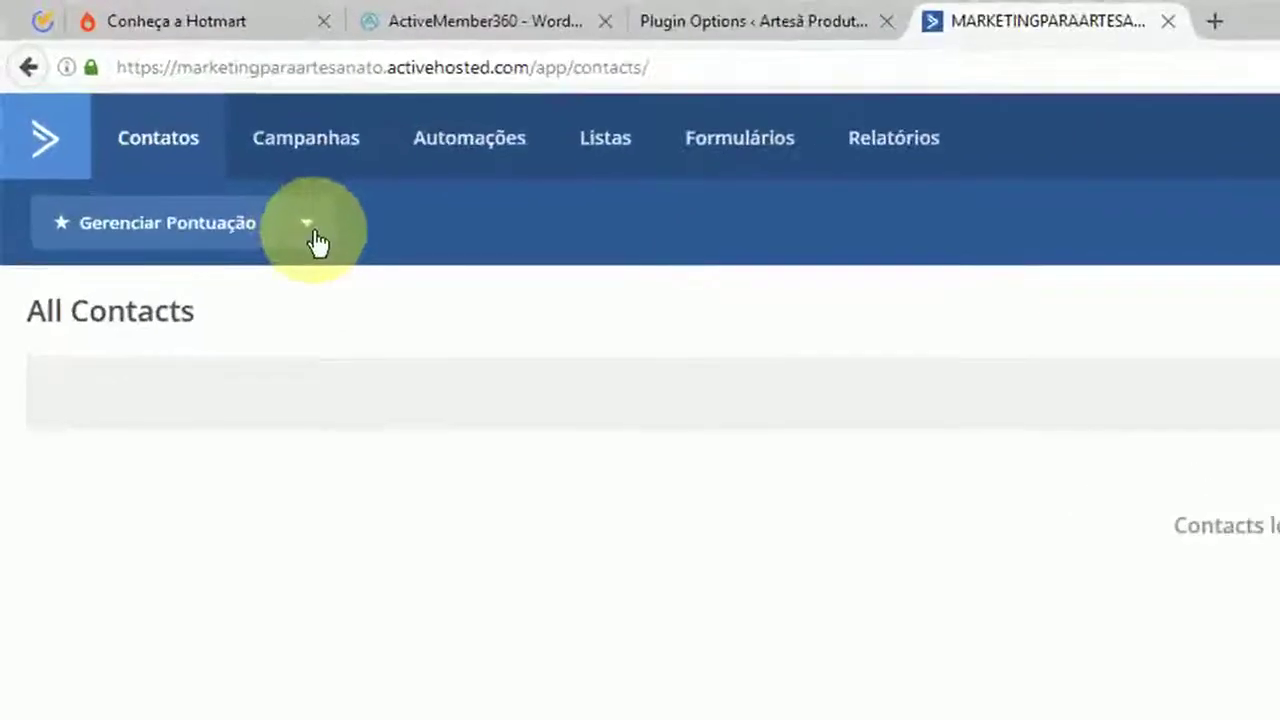
click(154, 112)
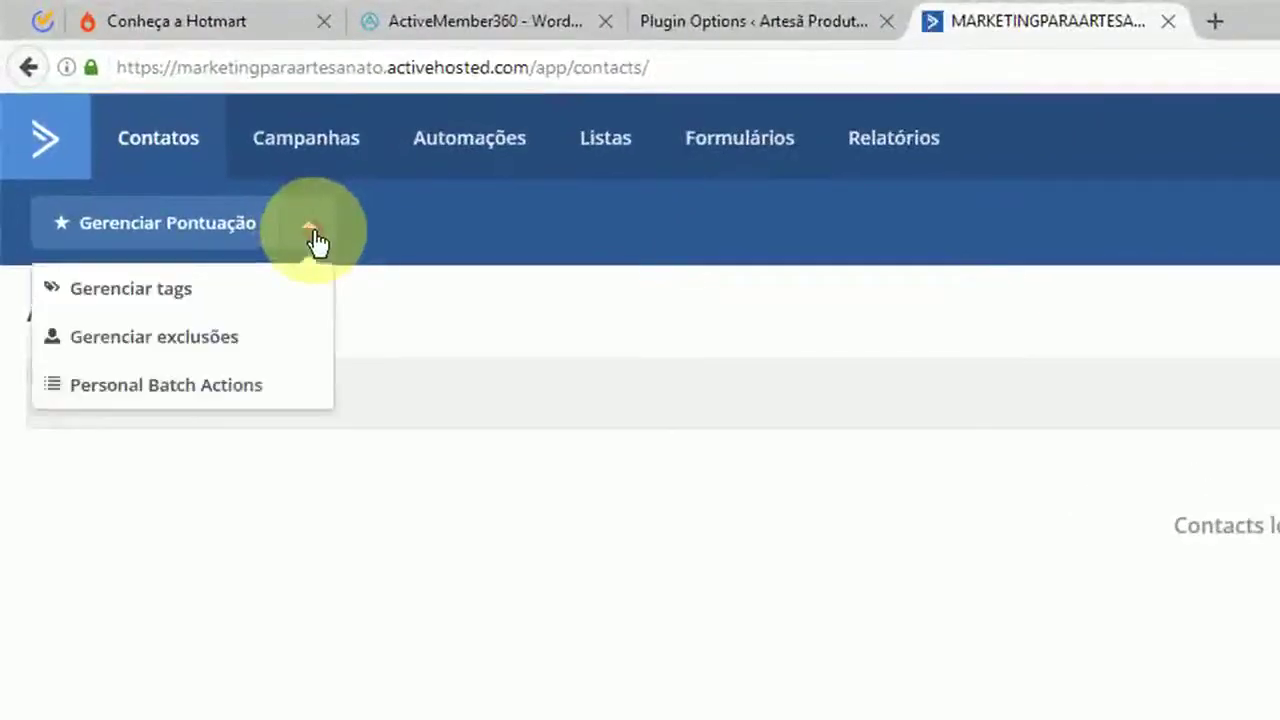
click(168, 305)
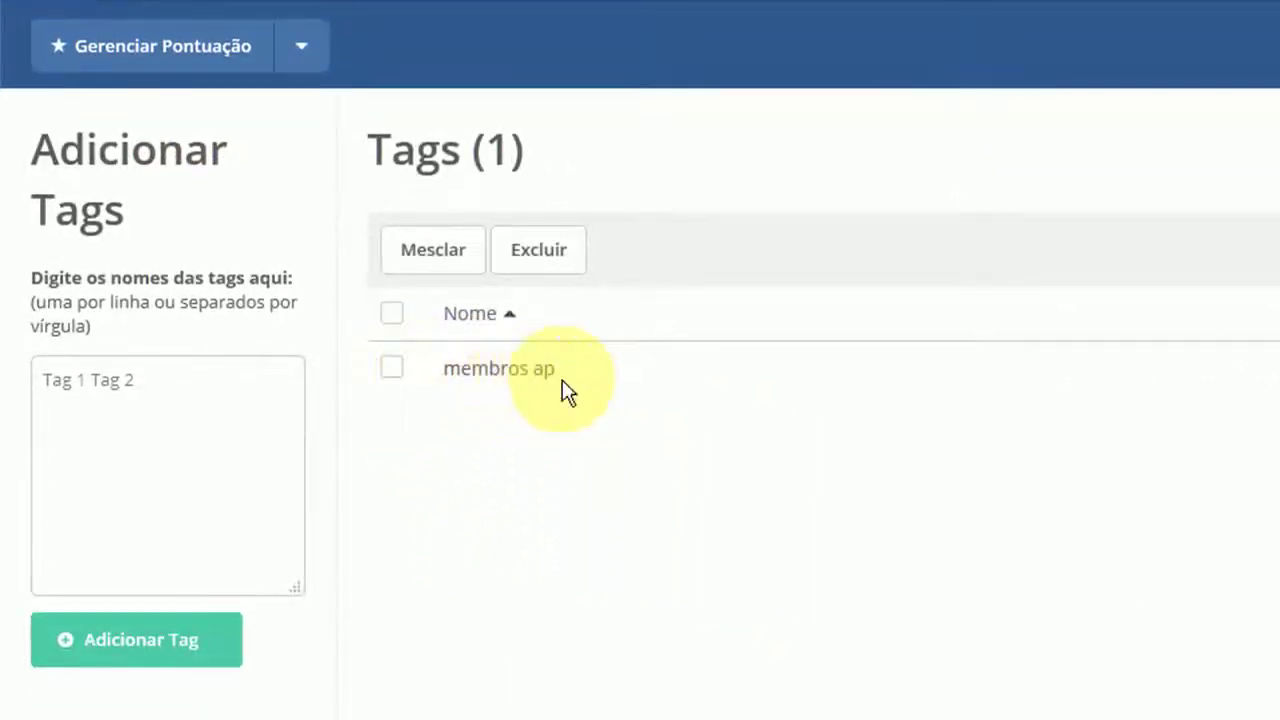
drag(560, 546, 530, 541)
drag(530, 370, 437, 378)
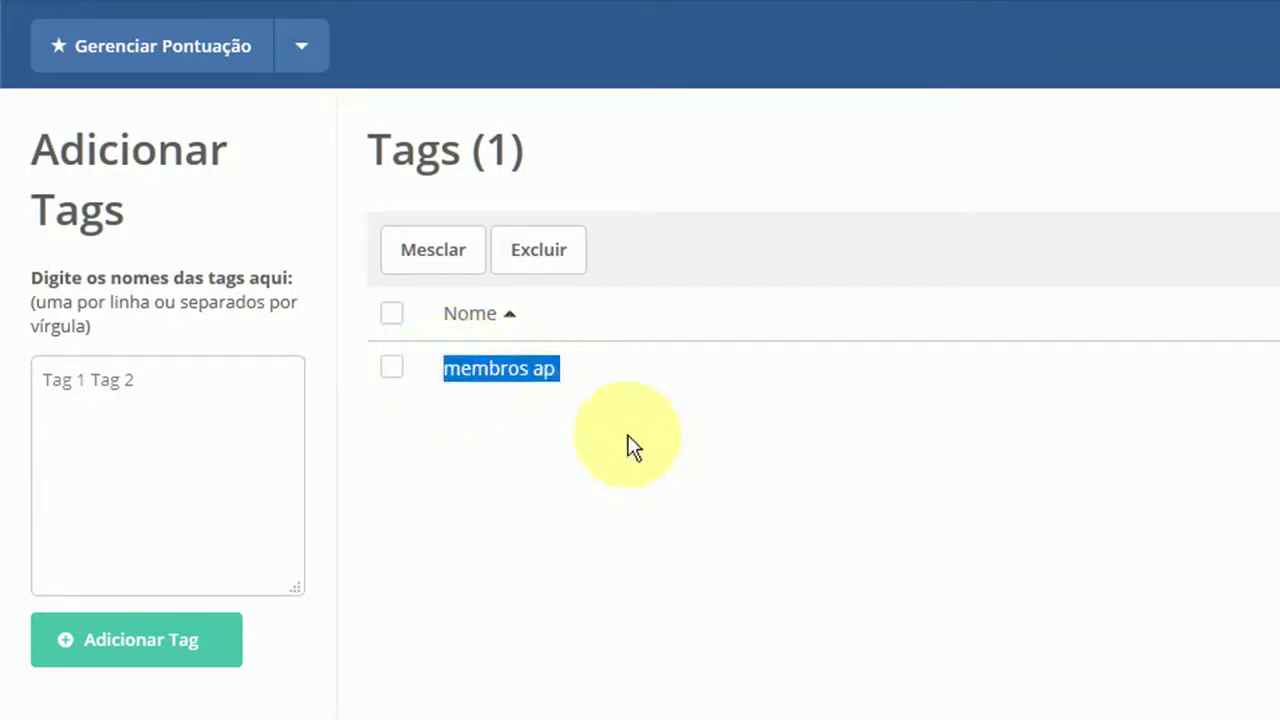
Step: Switch to WordPress and choose membros ap (97) as the tag of the first new membership in the ActiveMember360 plugin options
click(534, 40)
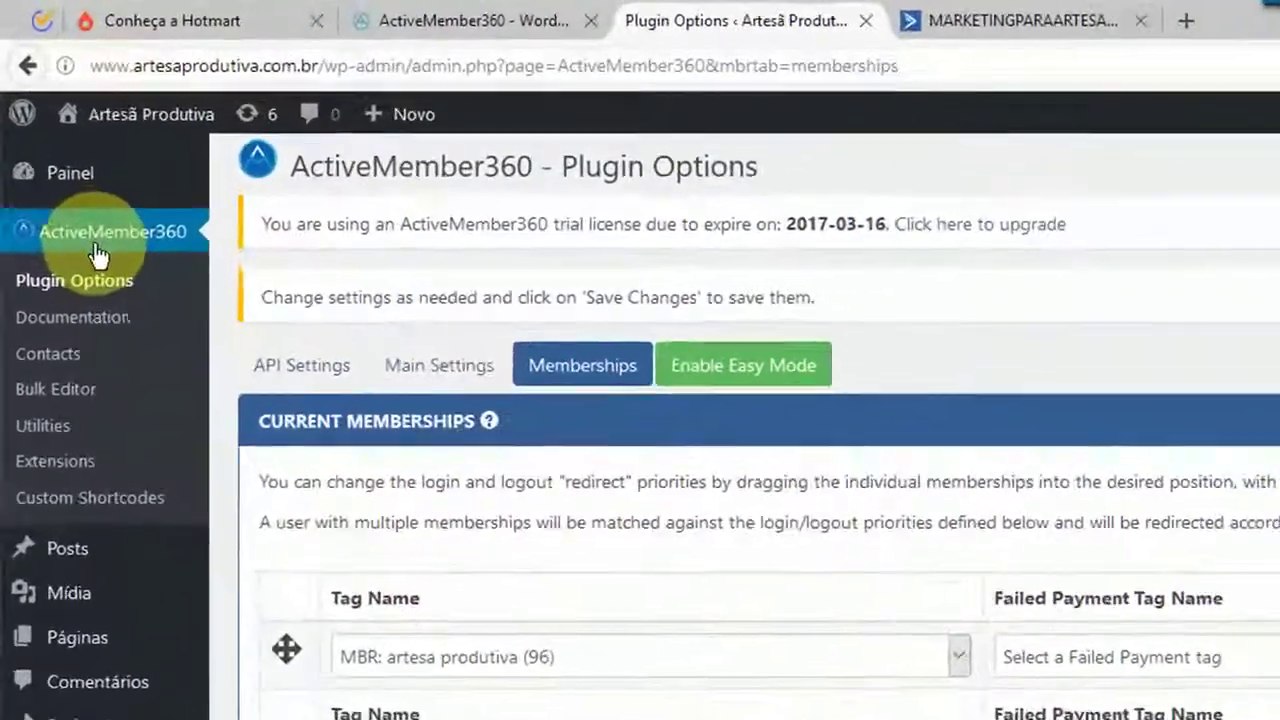
click(439, 365)
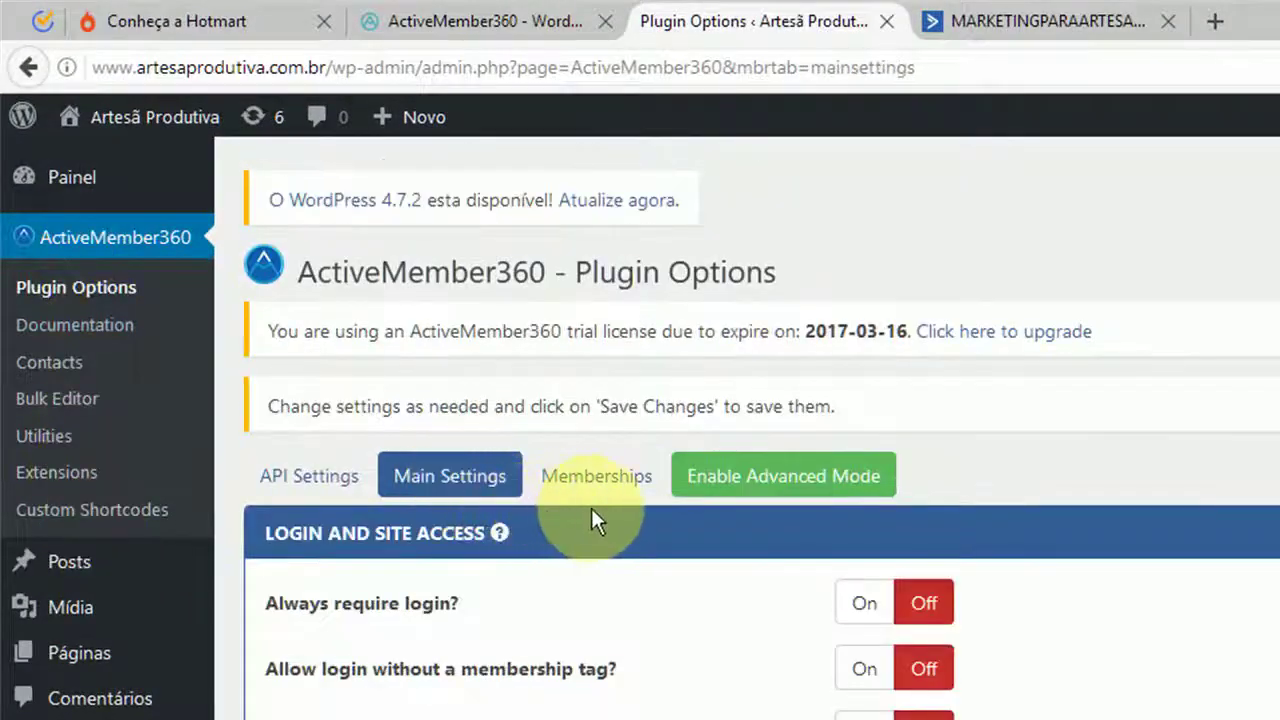
click(610, 485)
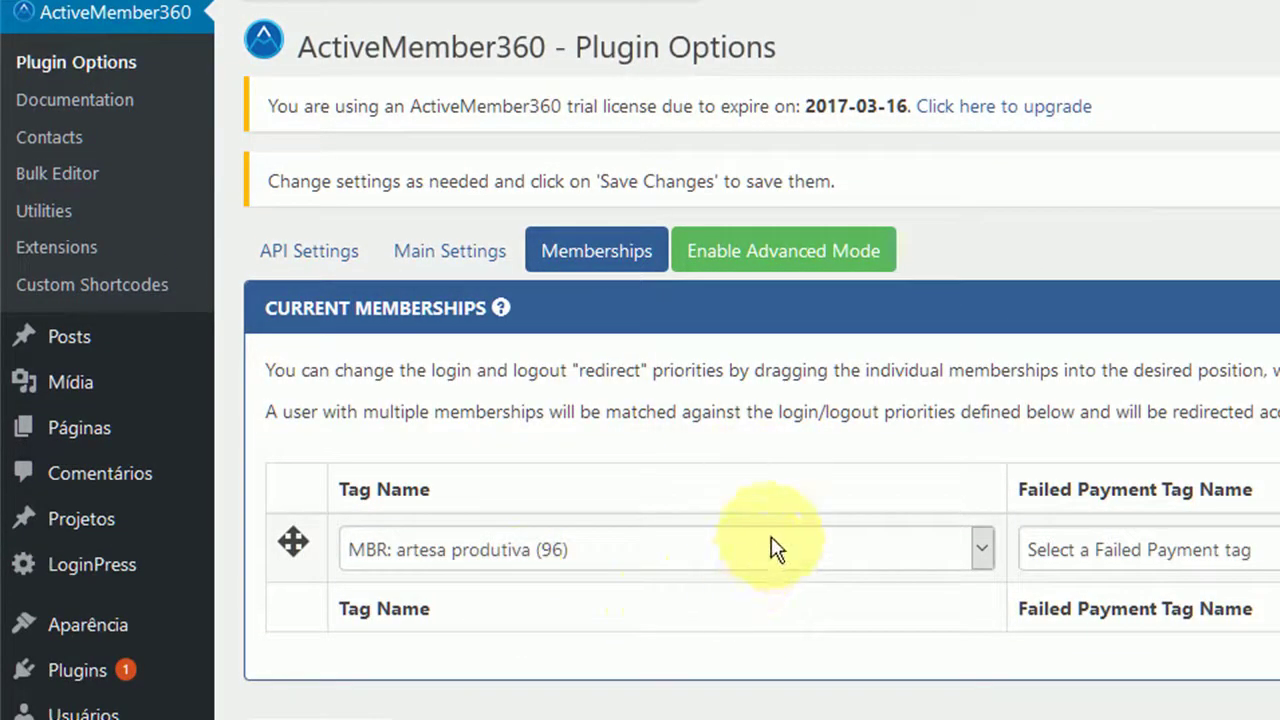
scroll(771, 536, down, 6)
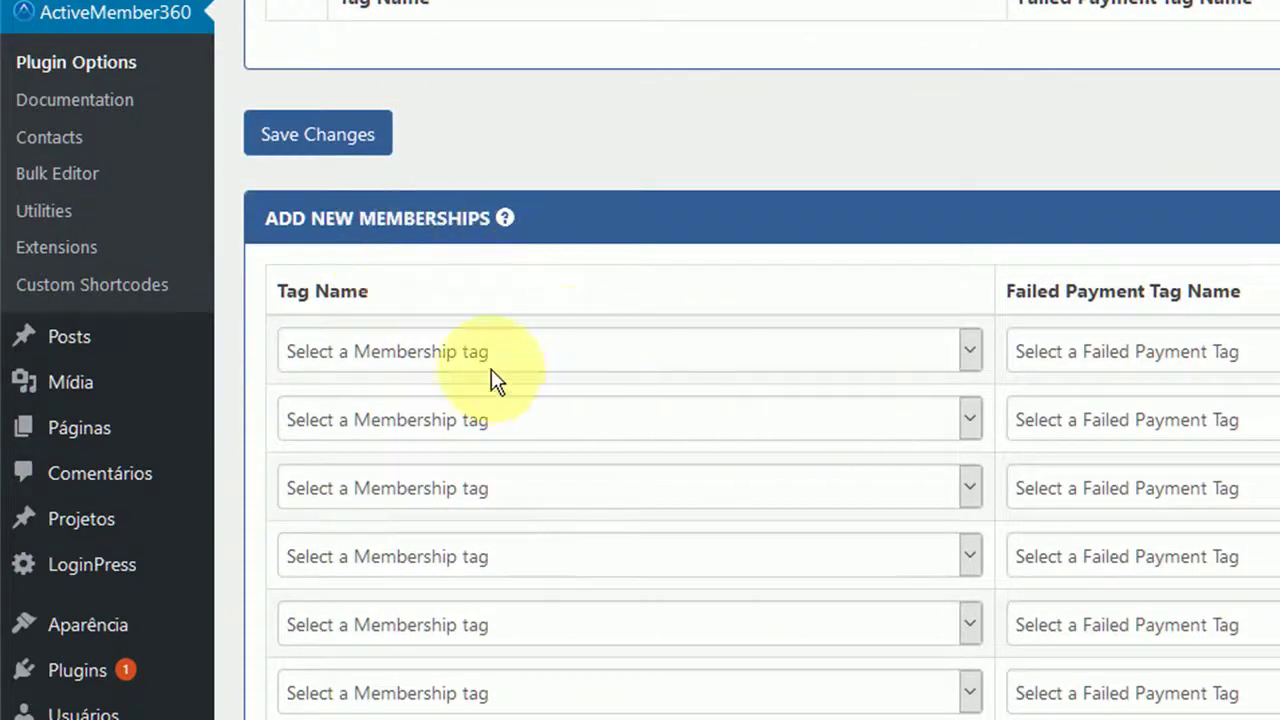
click(571, 350)
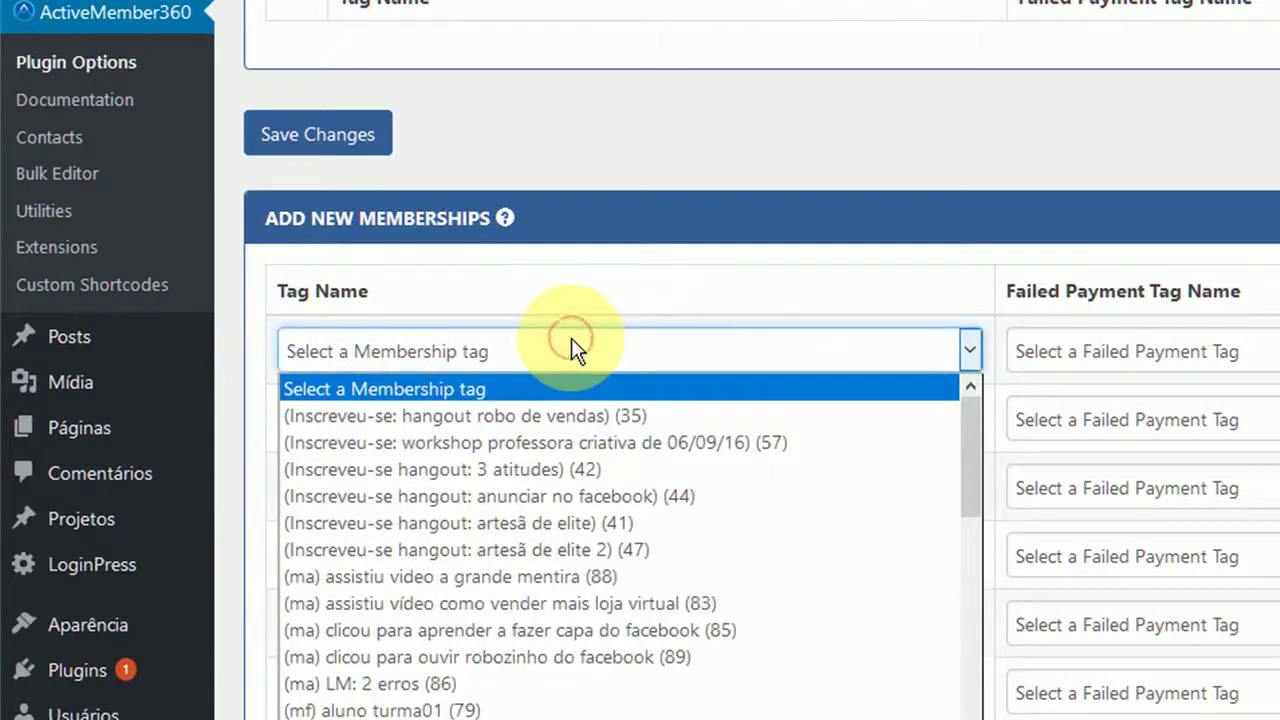
scroll(547, 438, down, 6)
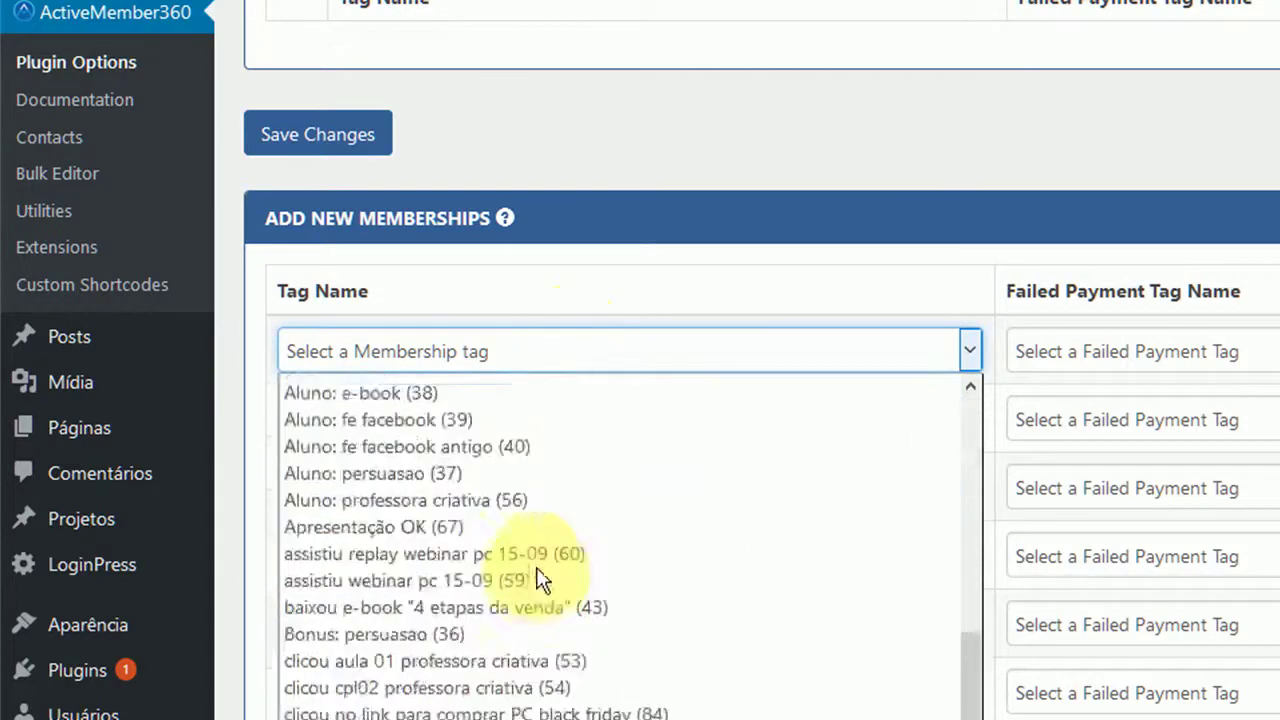
scroll(563, 520, down, 5)
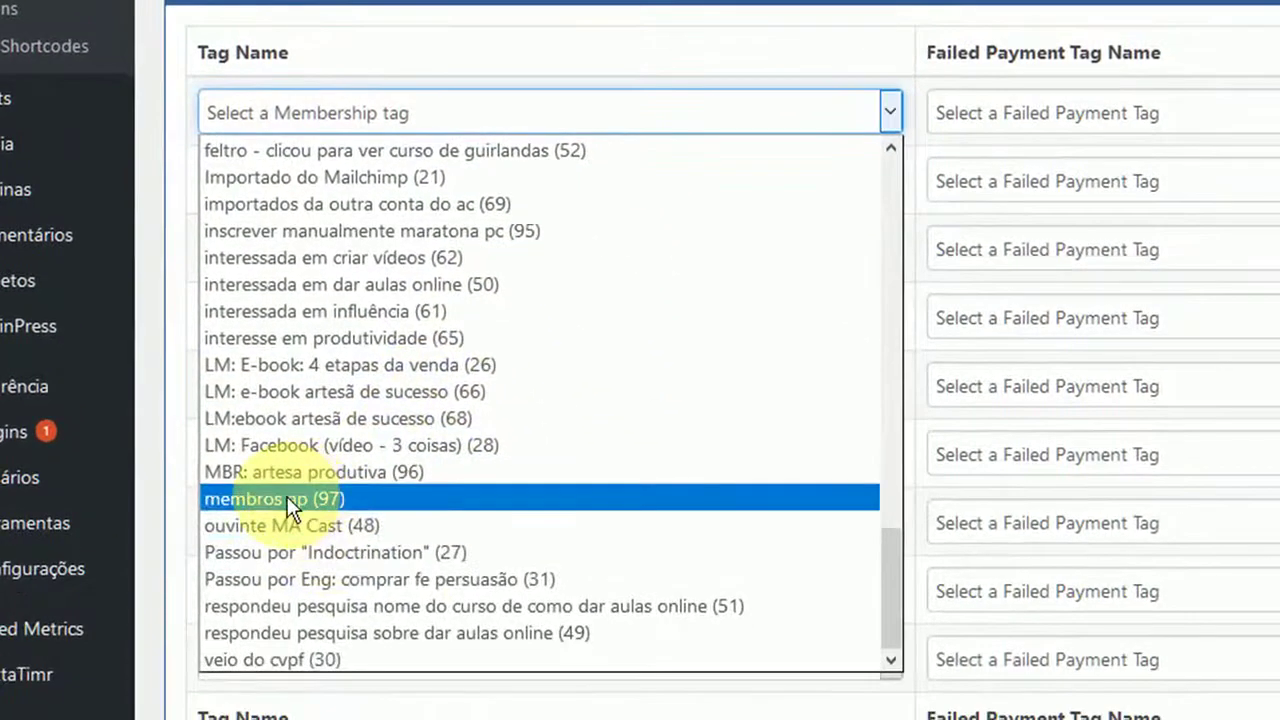
click(287, 498)
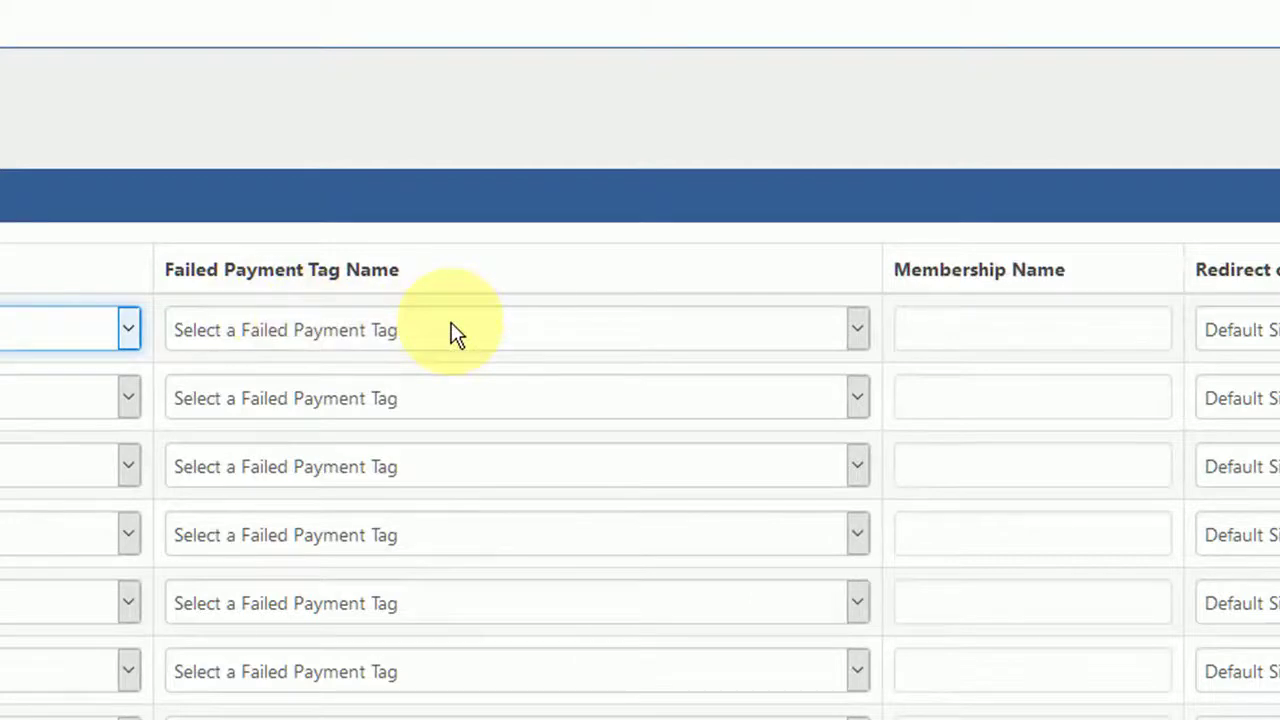
Step: Name the new membership "Artesã Produtiva1"
click(1054, 321)
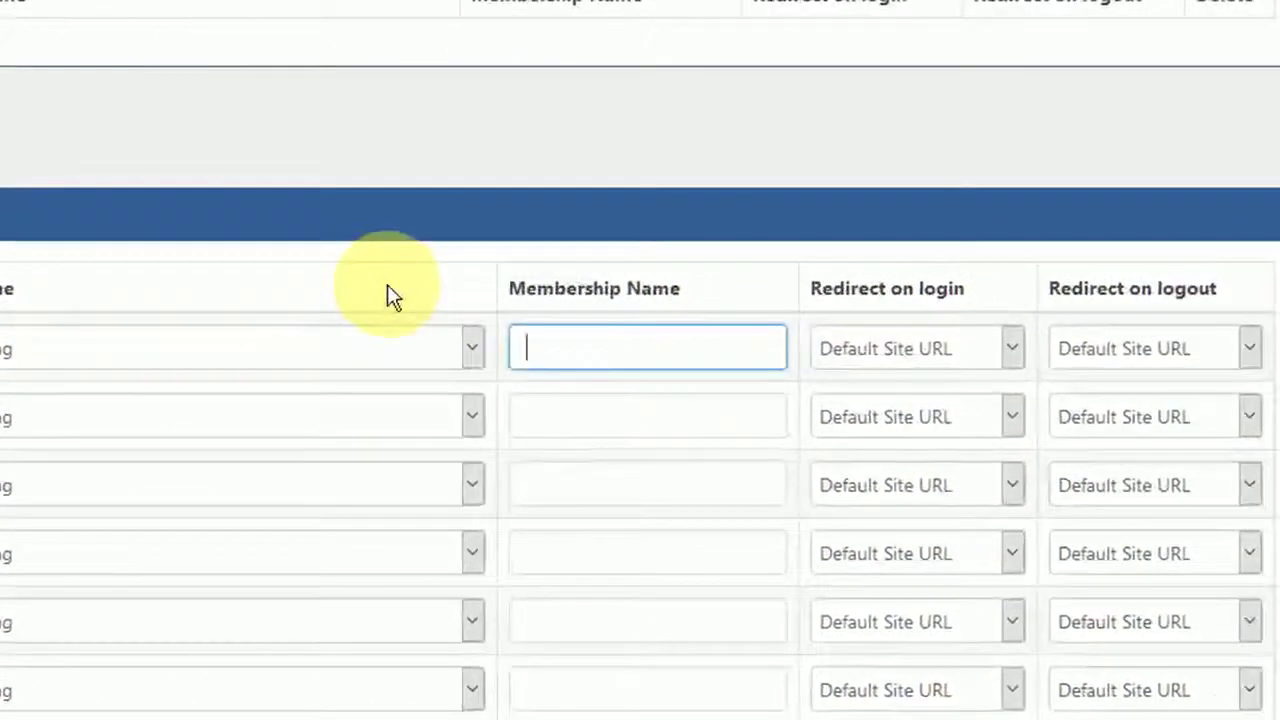
text(Arte)
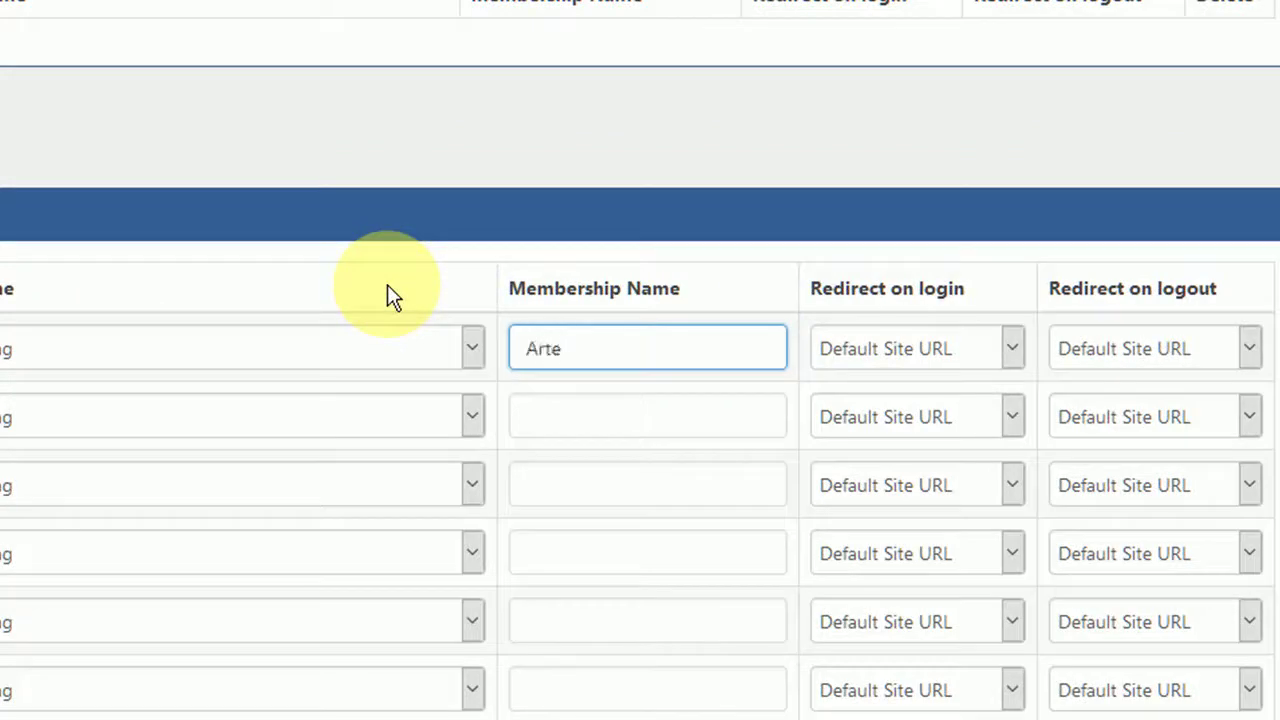
text(sã Produtiva1)
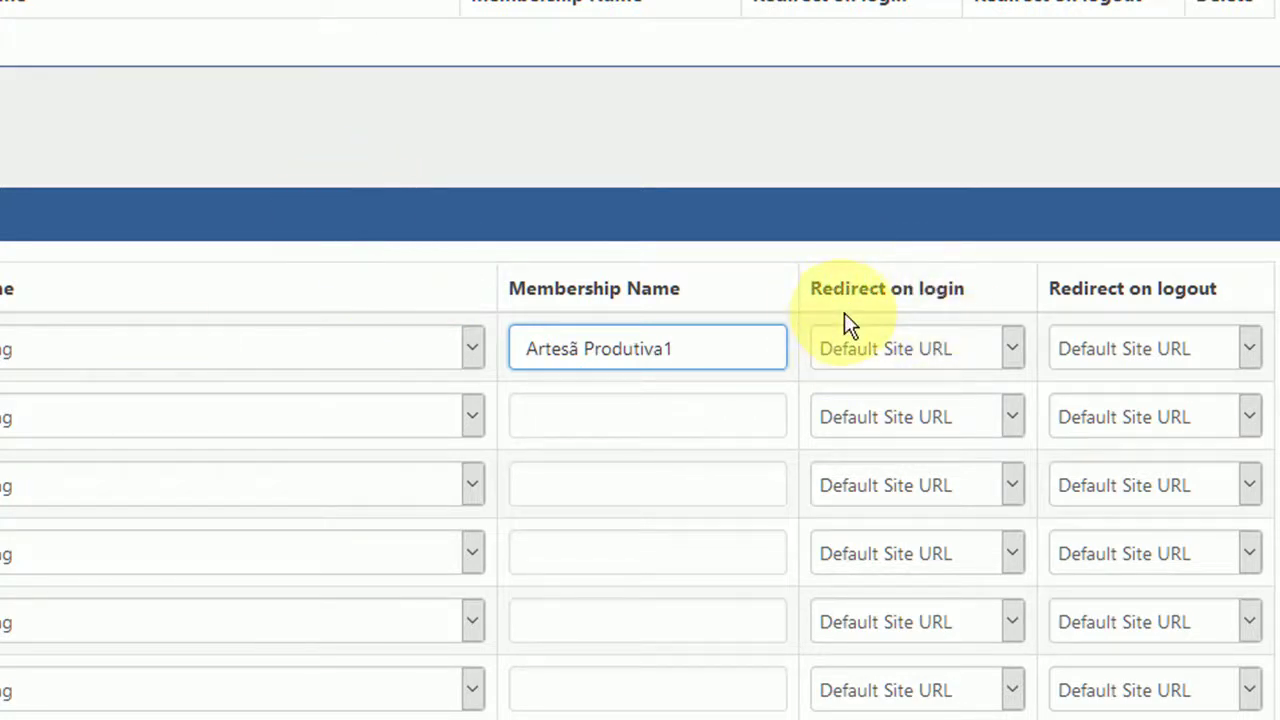
Step: Keep Default Site URL for the new membership's login and logout redirects and save the changes
click(864, 340)
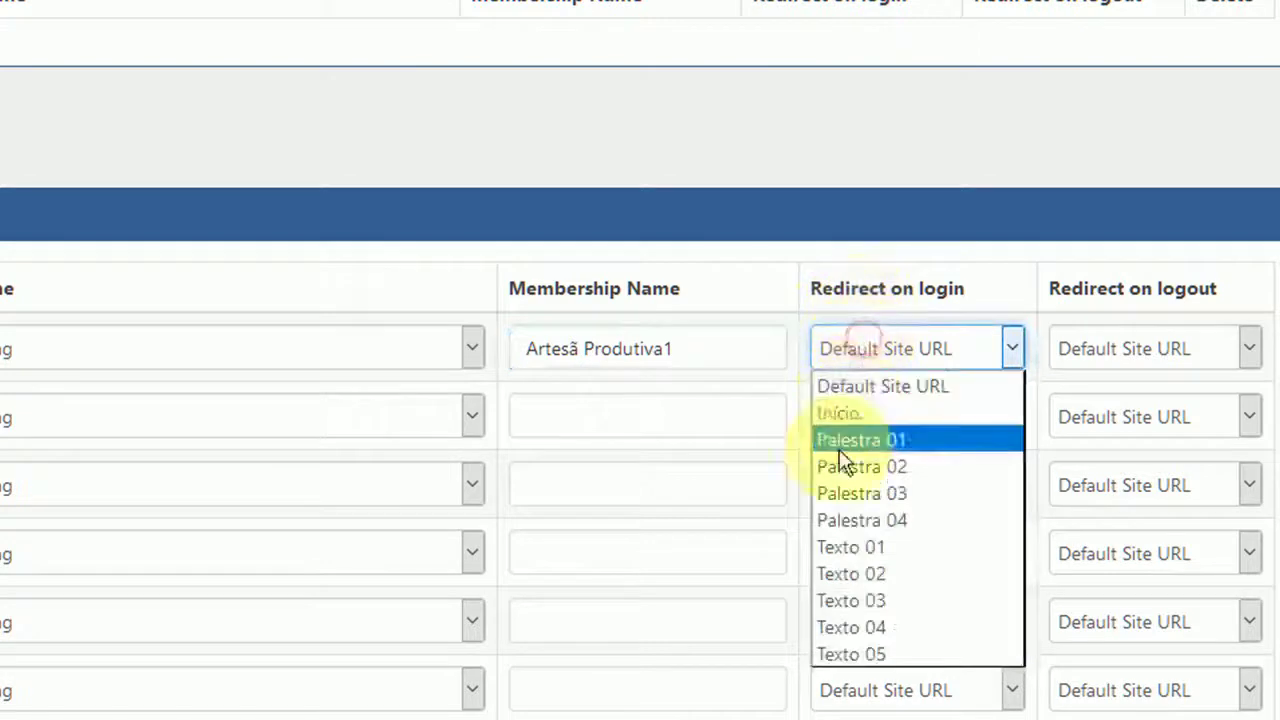
click(892, 360)
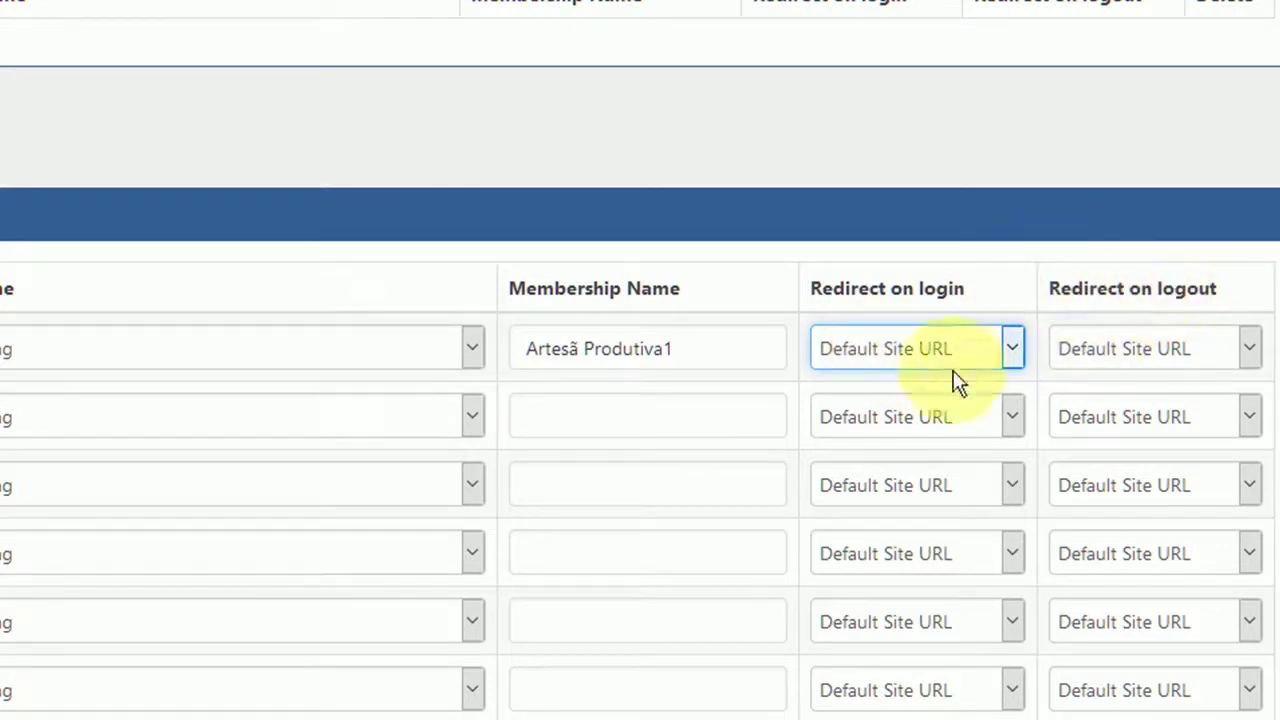
click(1104, 350)
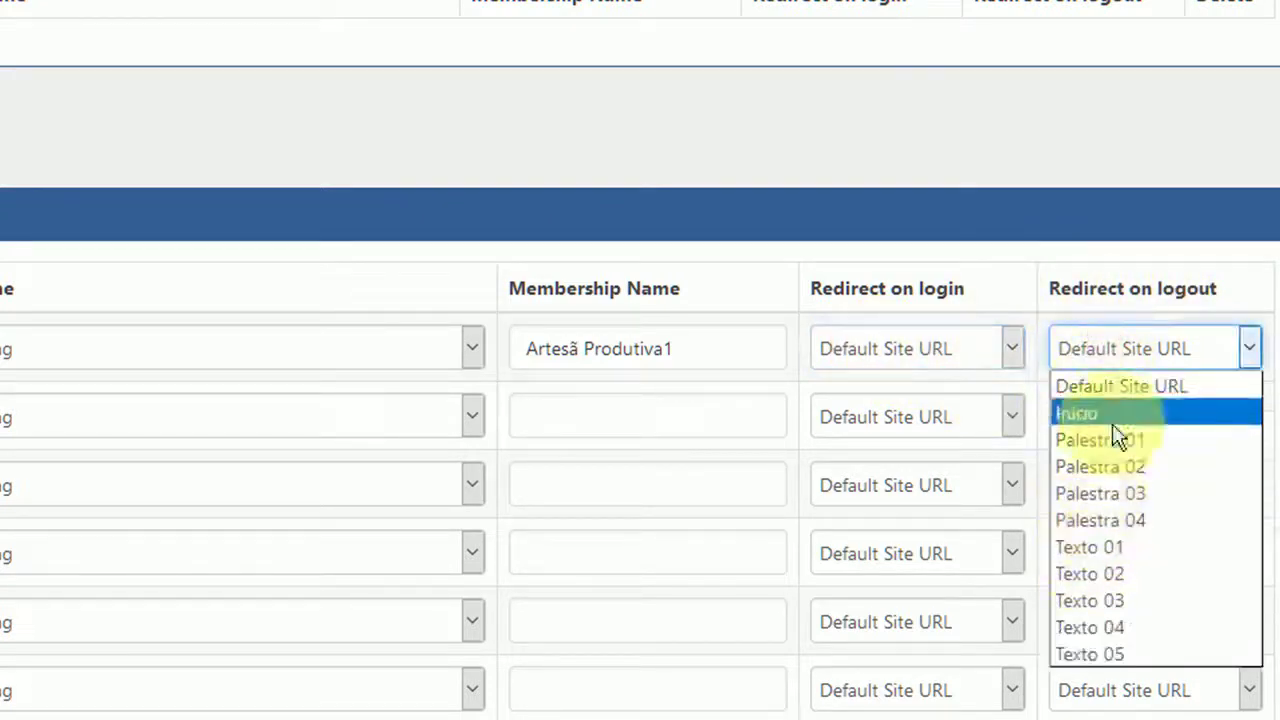
click(1128, 352)
click(1124, 346)
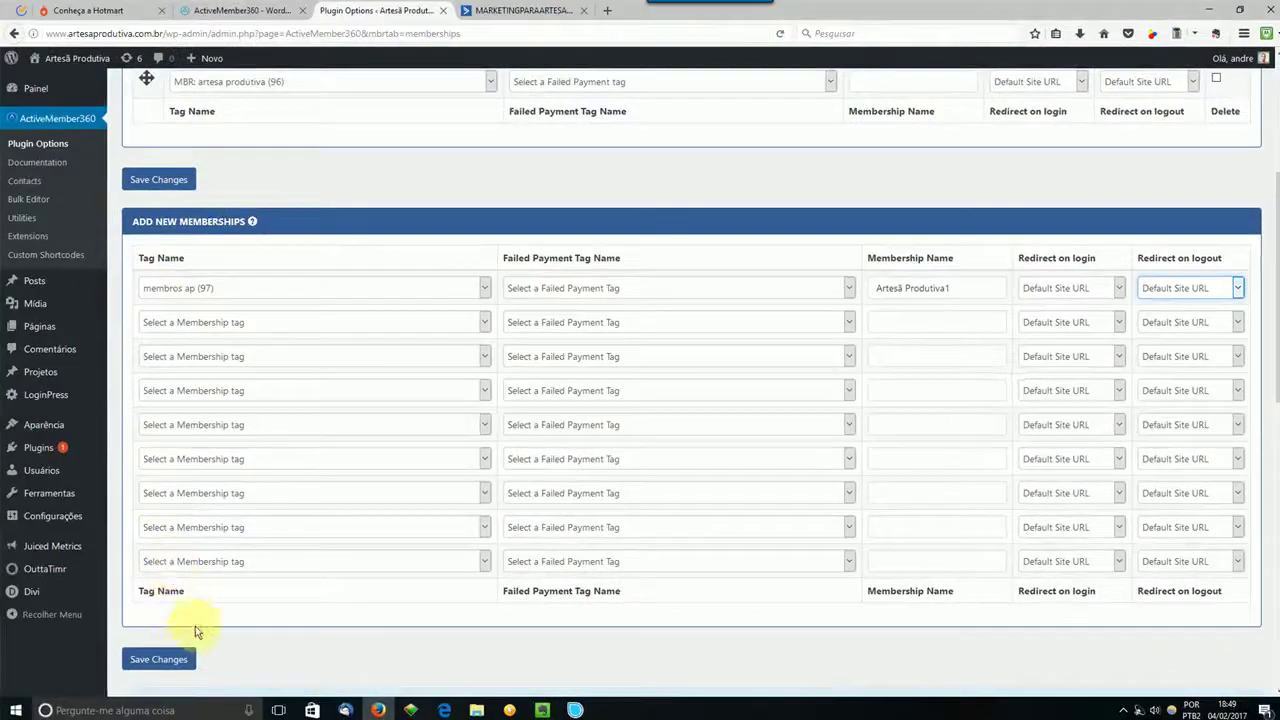
click(160, 662)
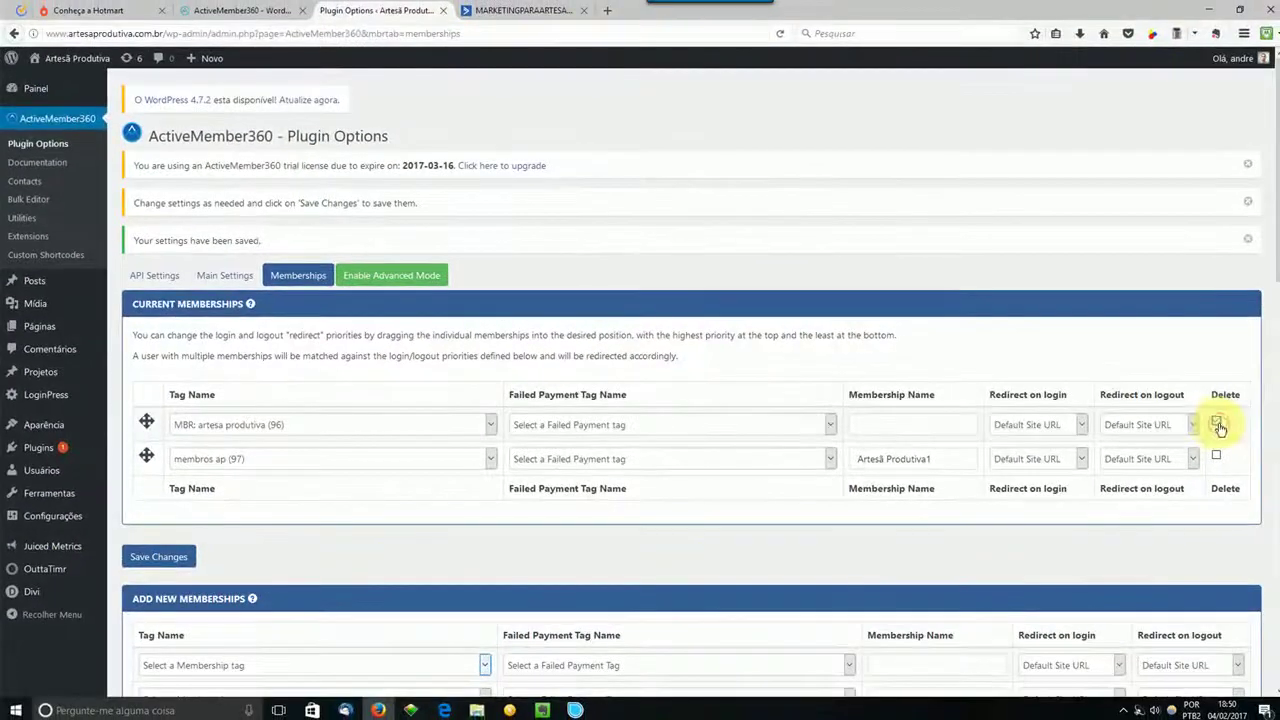
Step: Mark the MBR: artesa produtiva (96) membership for deletion and save the changes
click(1216, 421)
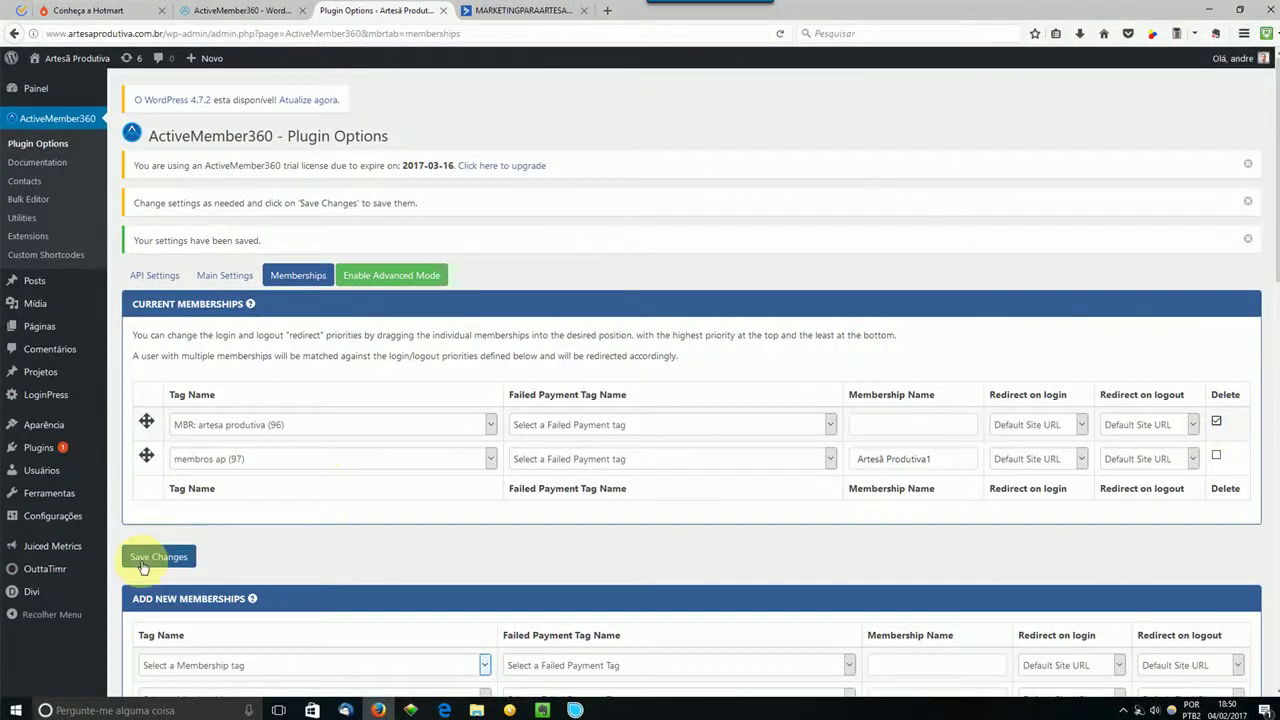
click(144, 565)
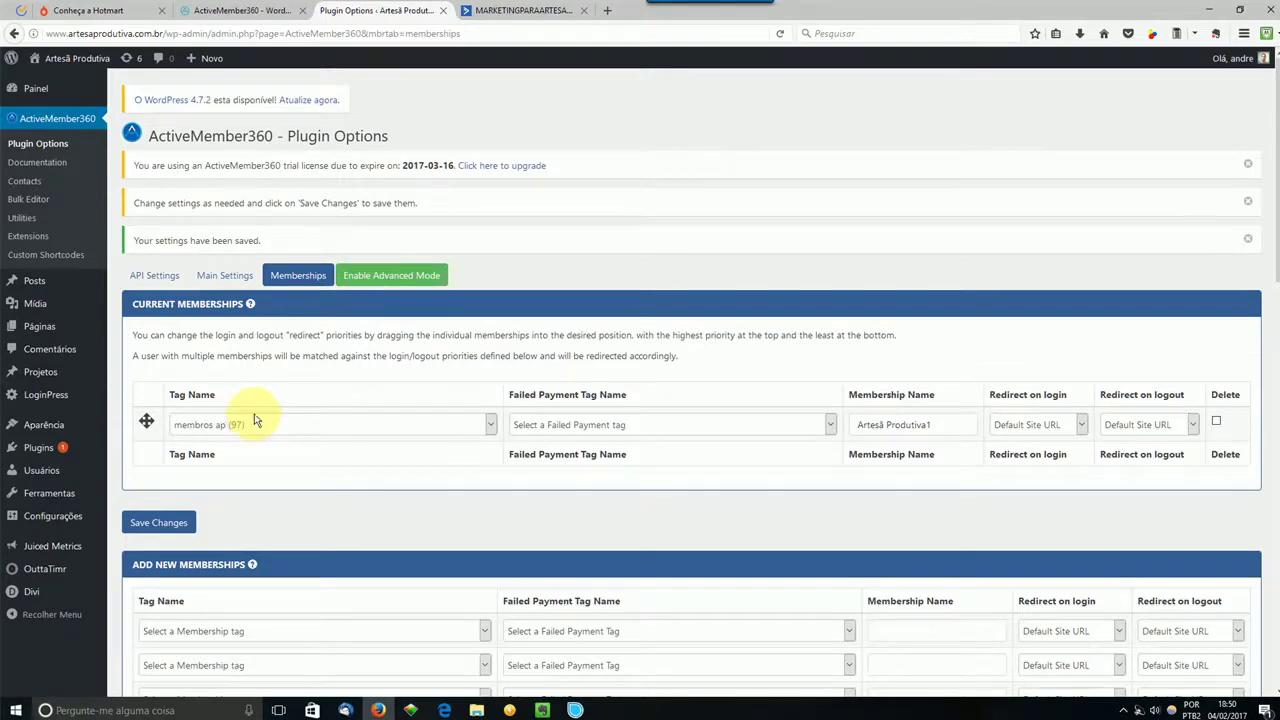
Step: Switch to ActiveCampaign and create a new automation using the Start from Scratch recipe
click(510, 10)
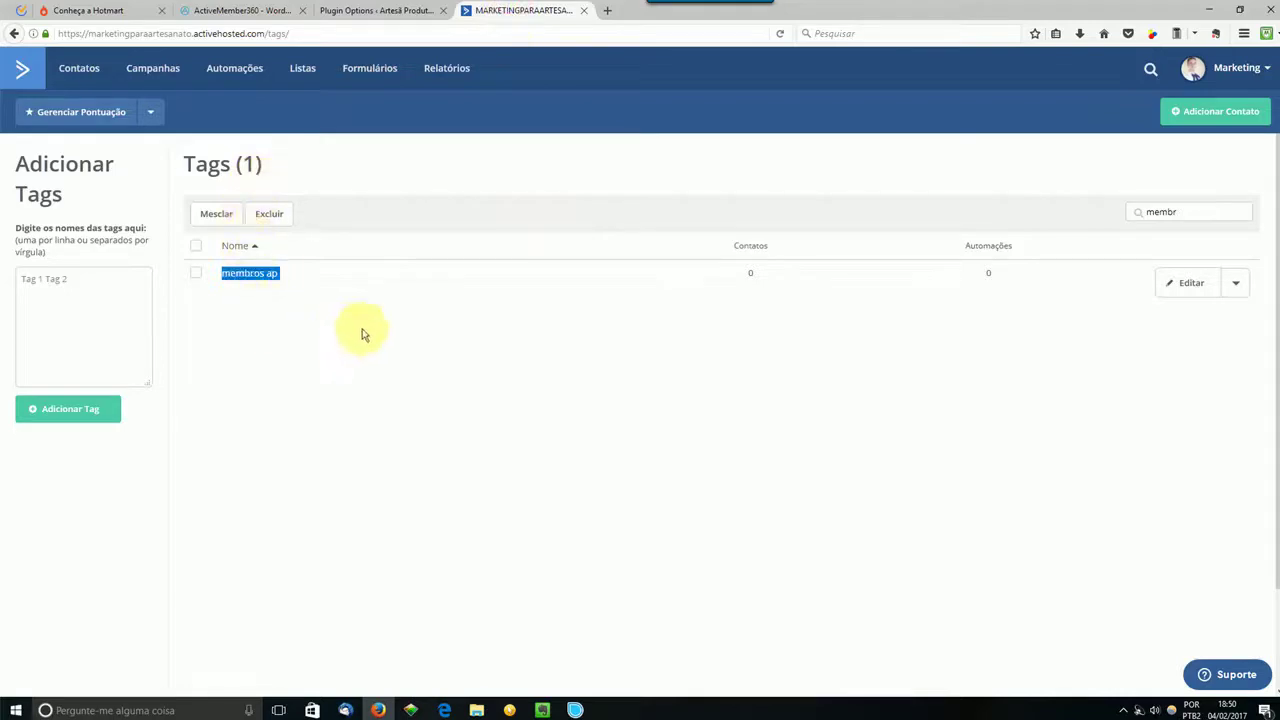
click(234, 70)
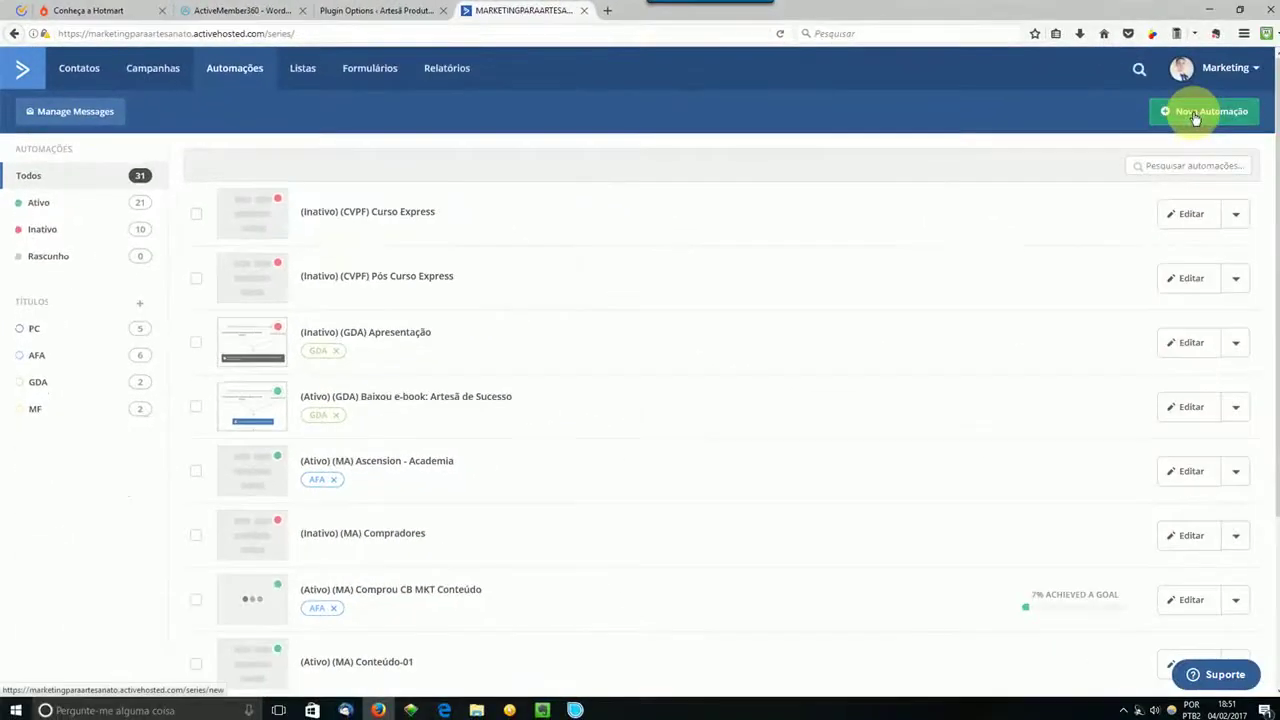
click(1195, 114)
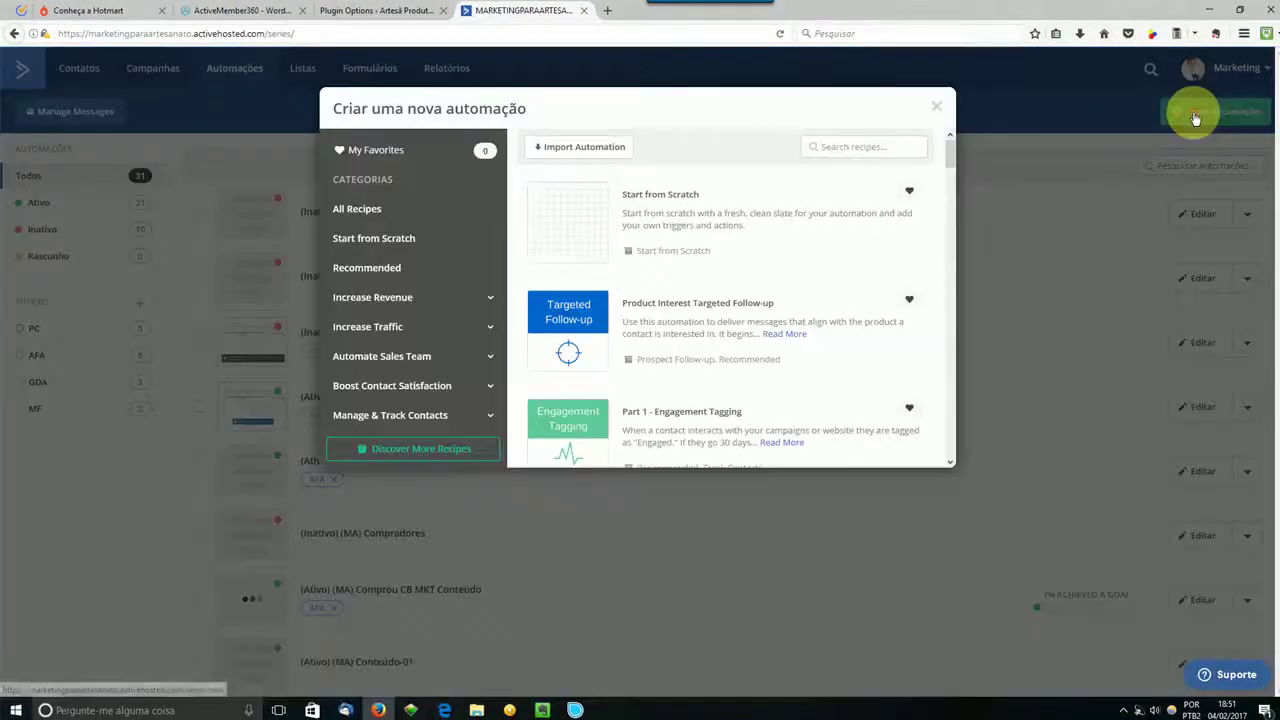
click(571, 218)
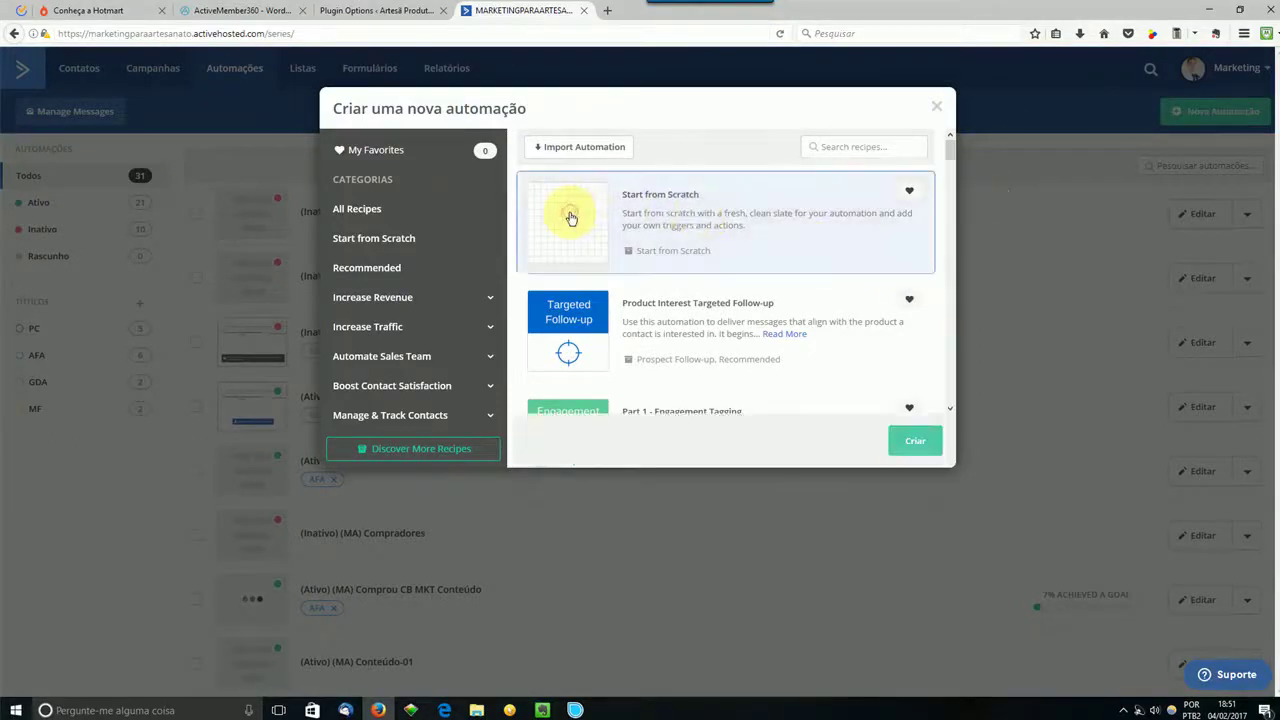
click(918, 442)
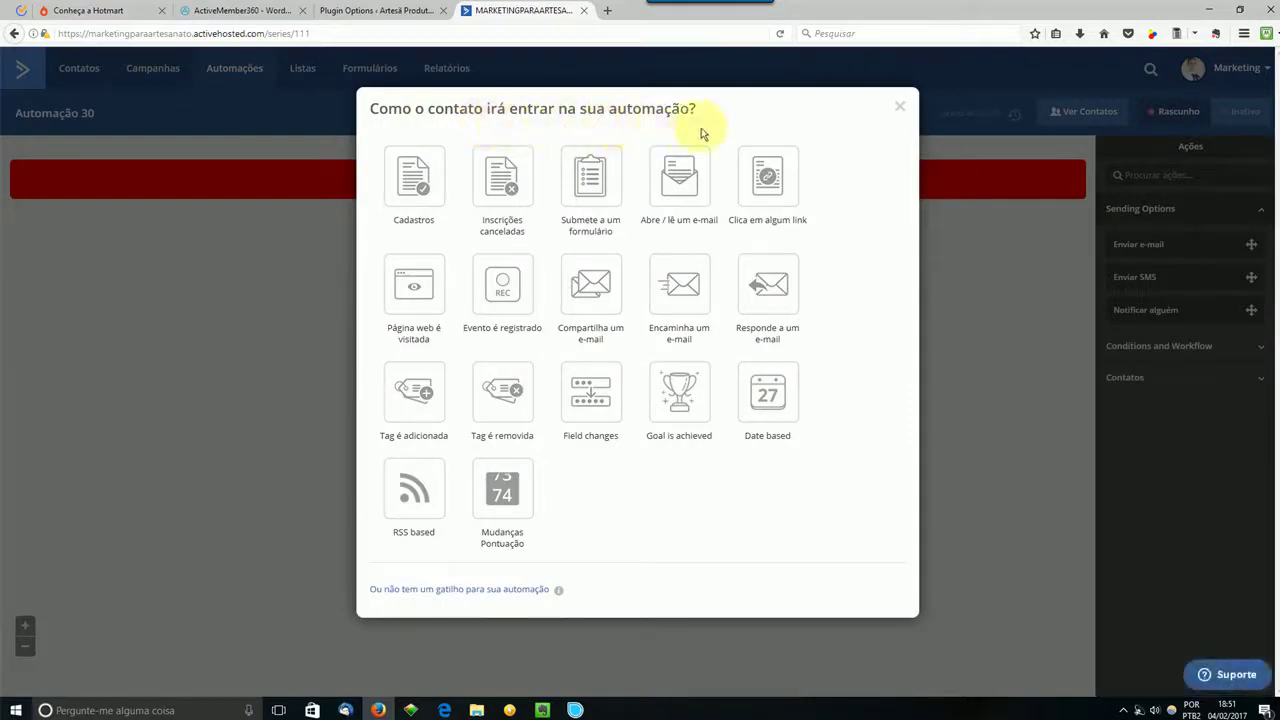
Step: Add a Tag é adicionada start trigger for the tag membros ap, set to run Múltiplas vezes
click(416, 405)
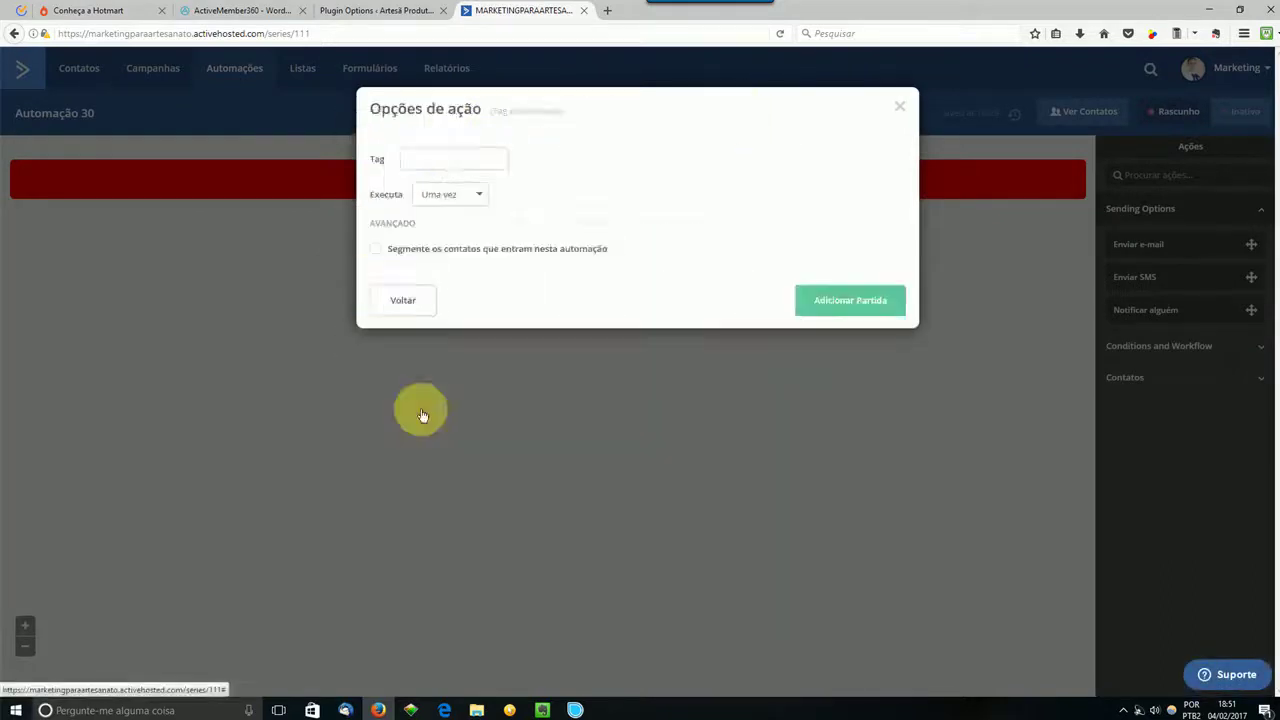
click(467, 160)
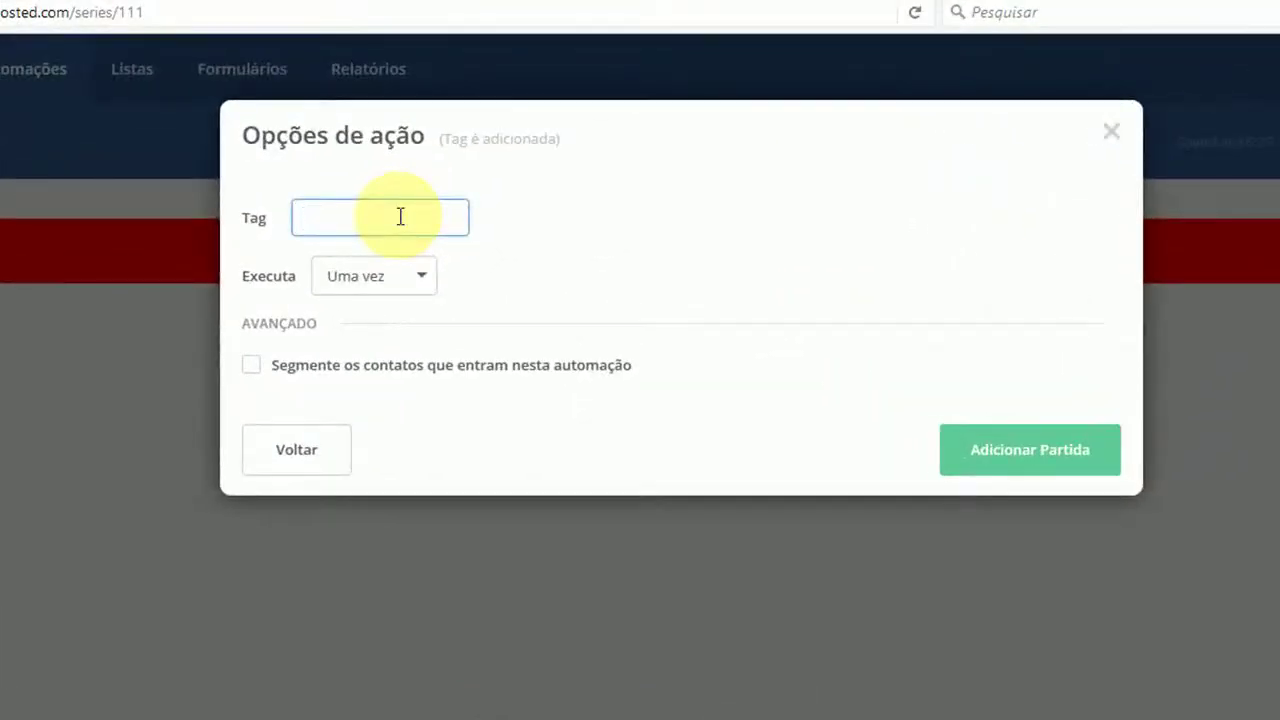
text(membros ap)
click(527, 285)
click(405, 279)
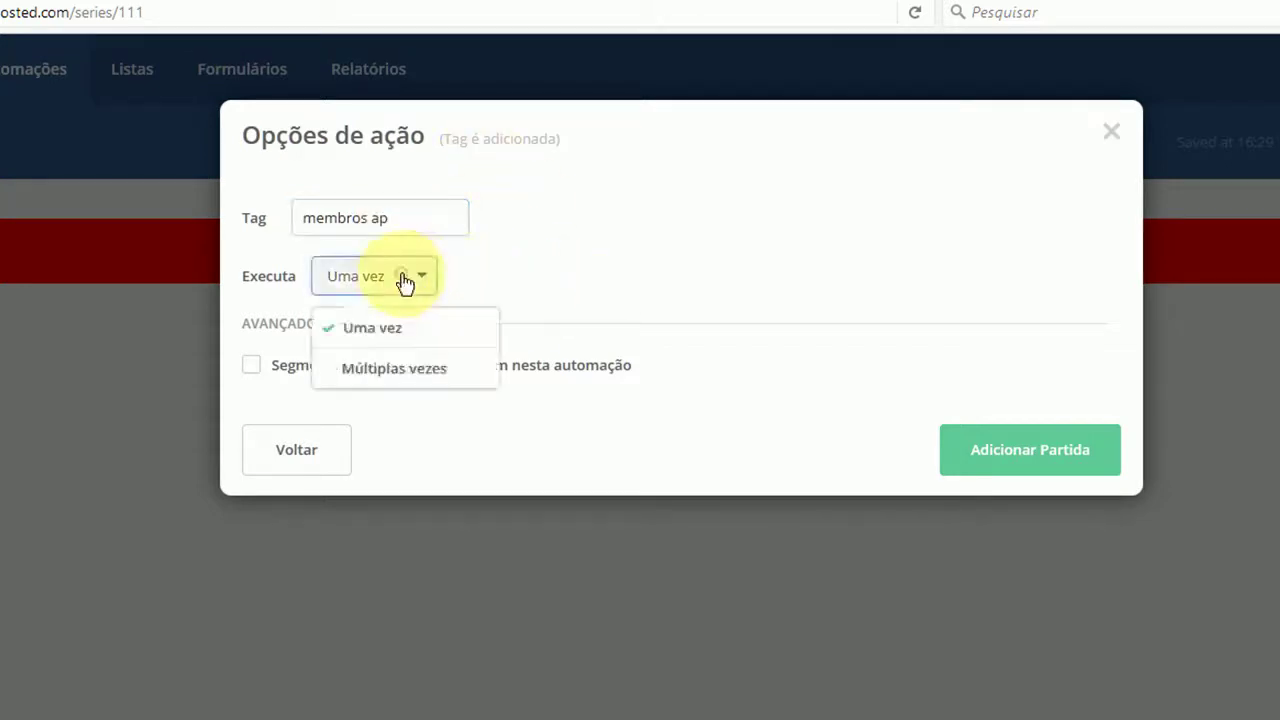
click(383, 368)
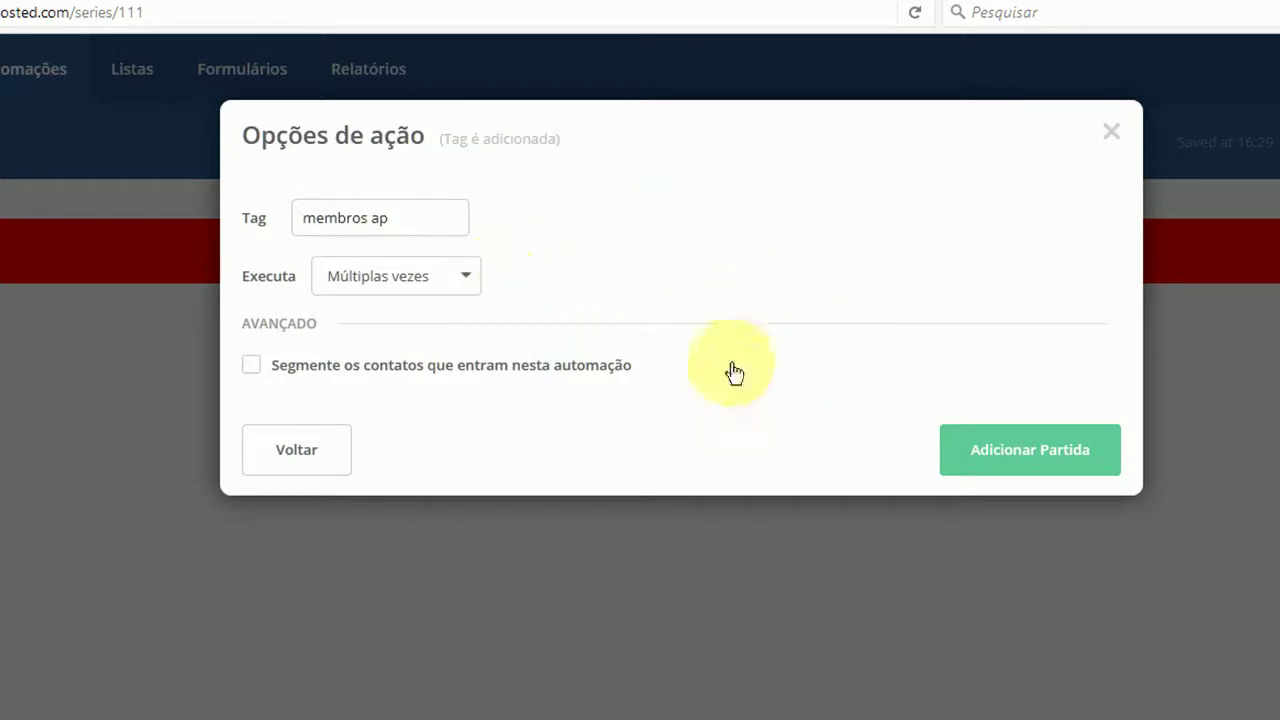
click(1043, 464)
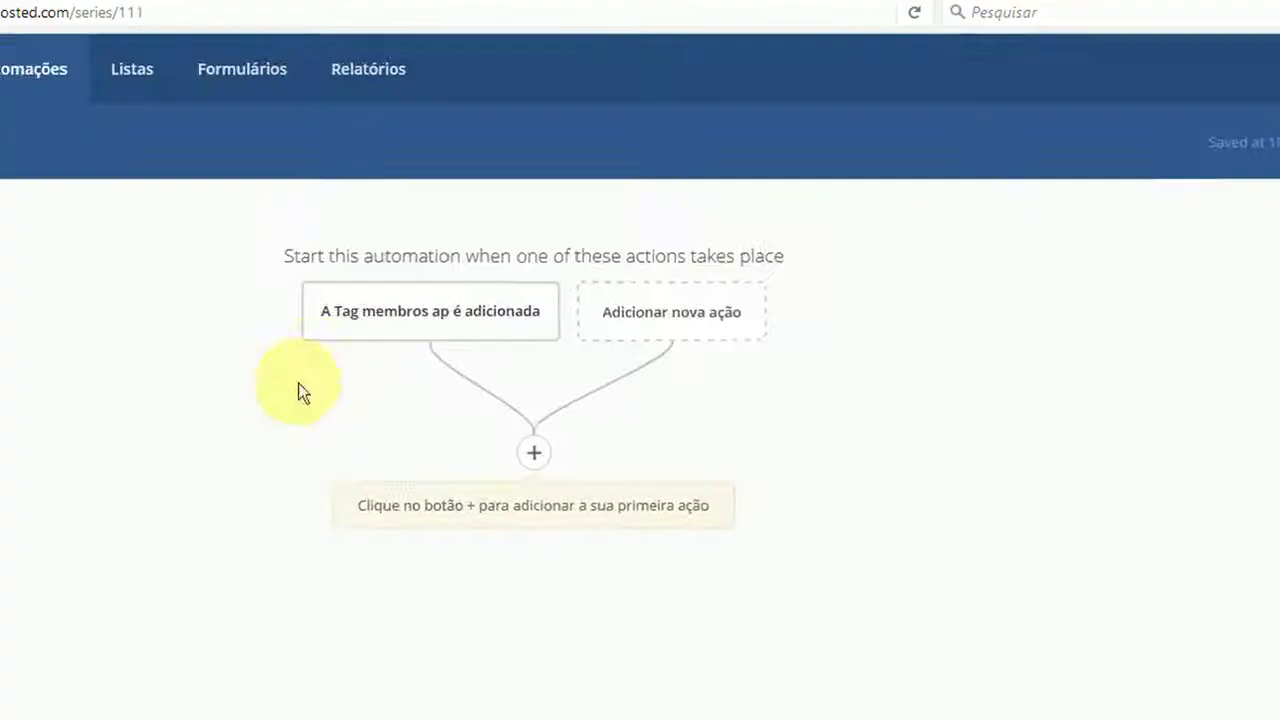
Step: Add an Aguarde action below the tag trigger that waits until specific conditions are met
mouse_move(443, 337)
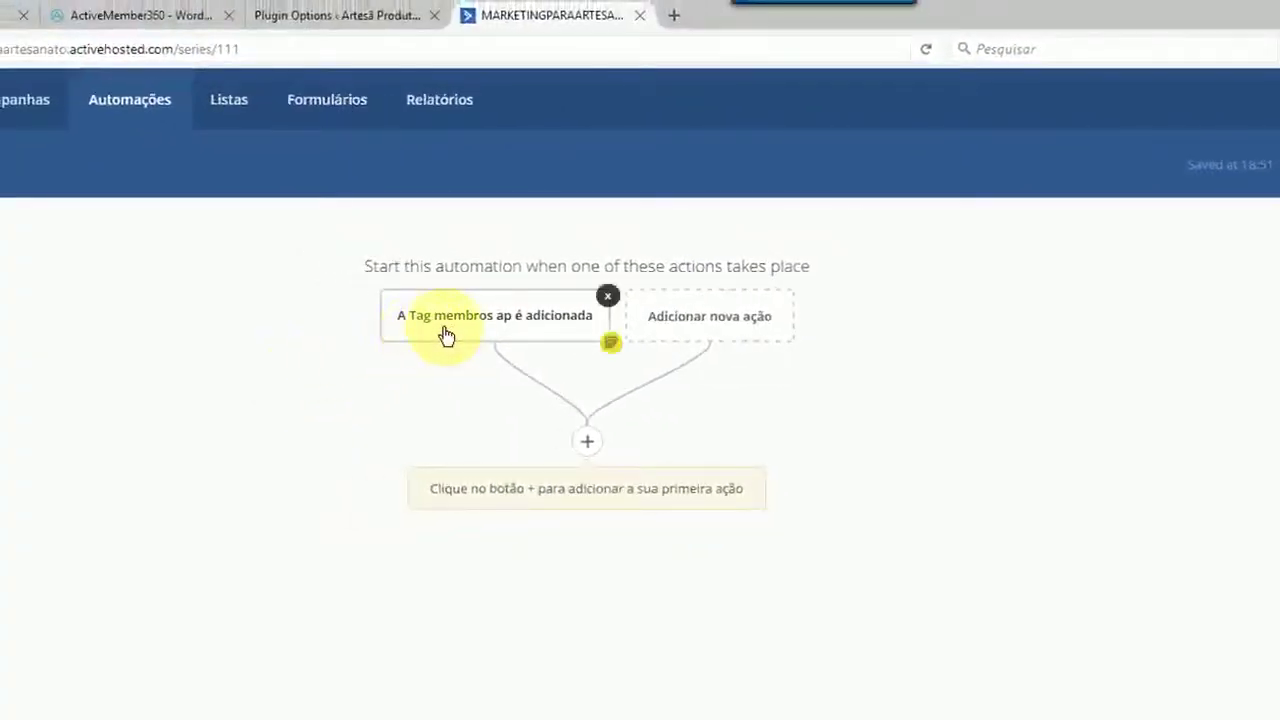
click(591, 446)
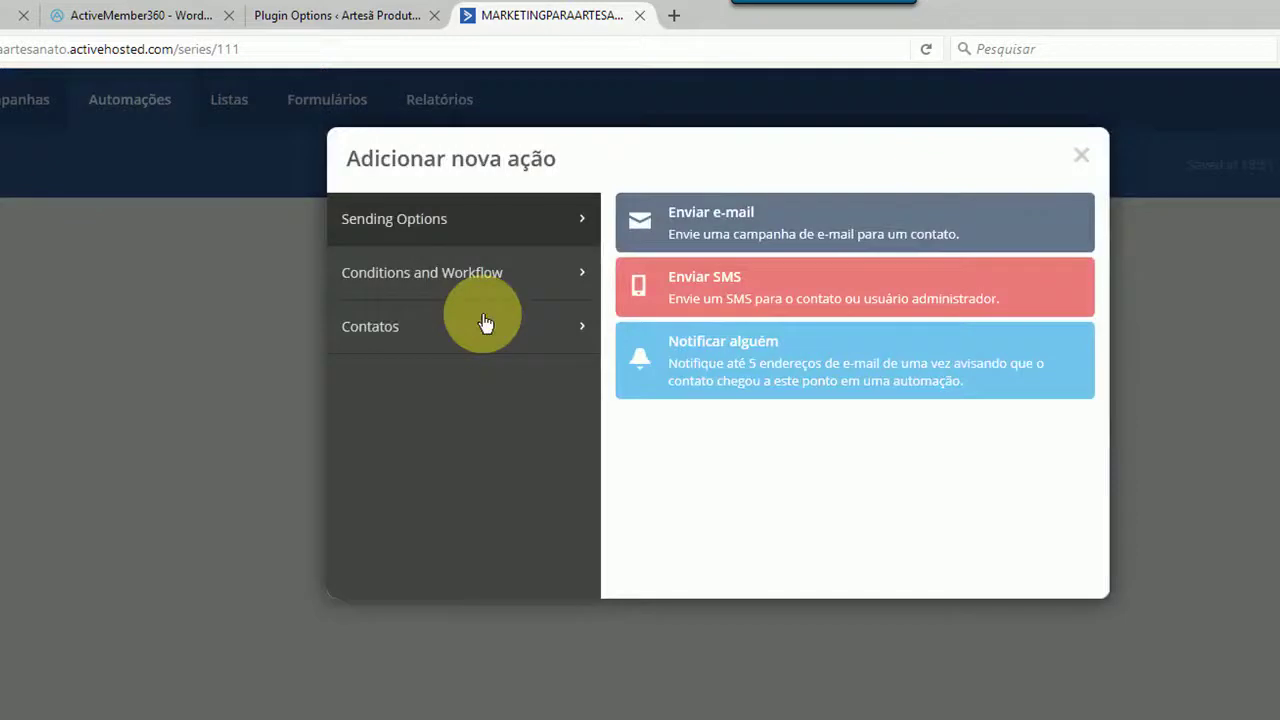
click(423, 285)
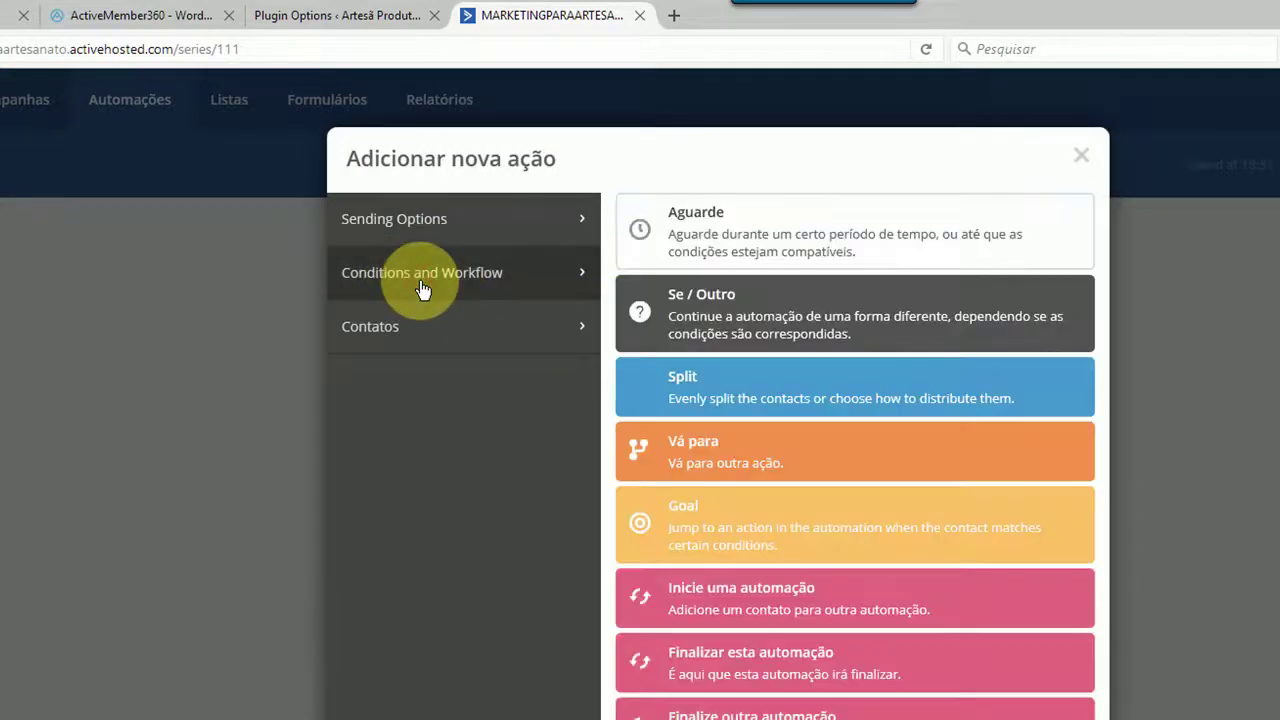
click(769, 252)
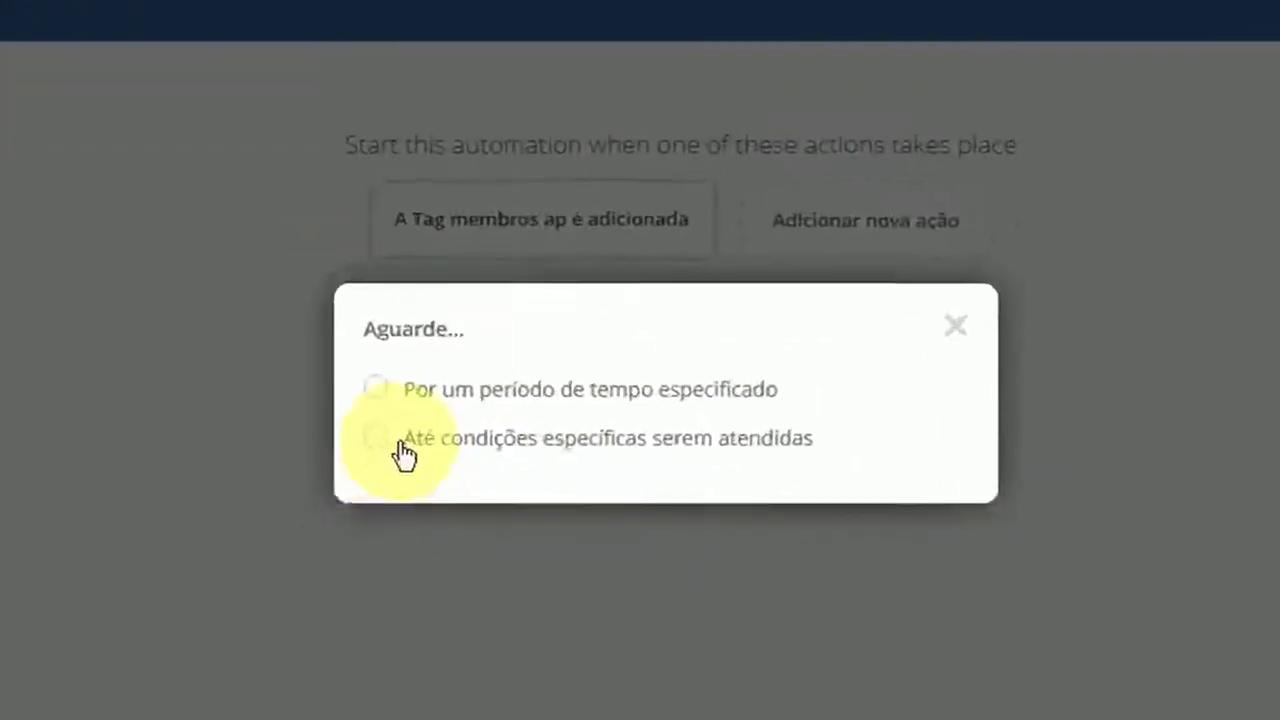
click(398, 440)
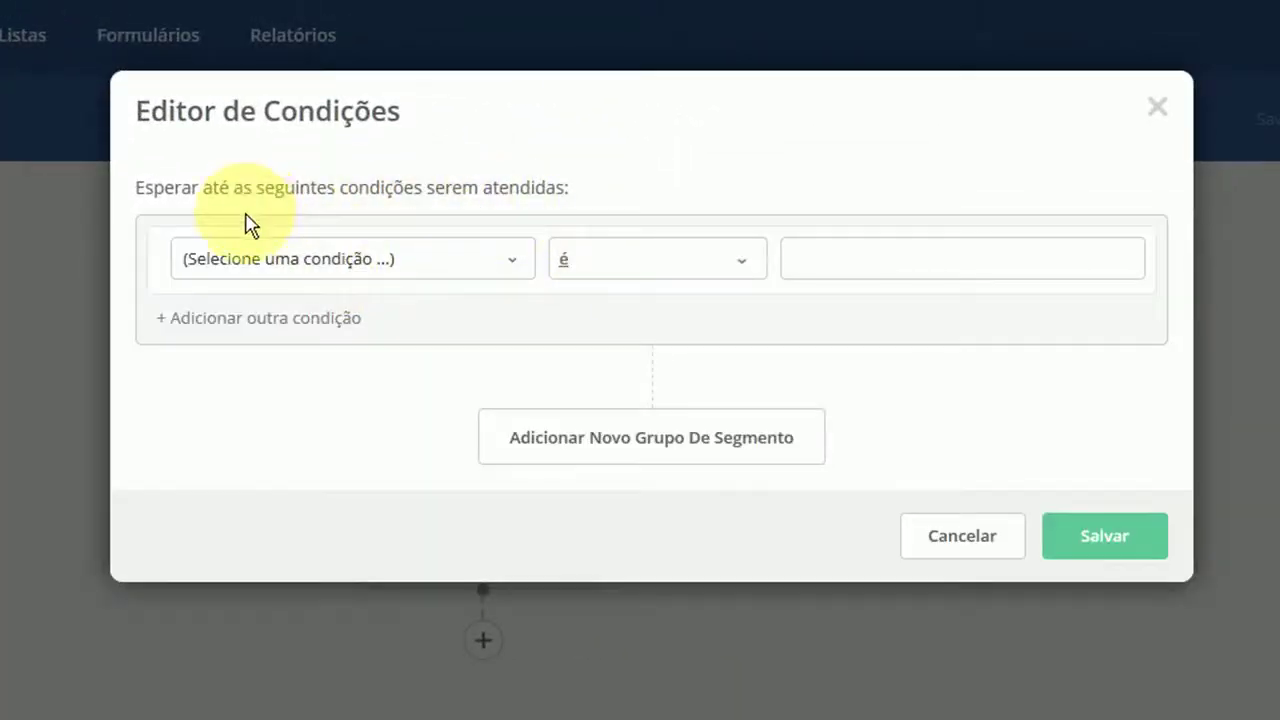
Step: Choose the custom field Password as the field of the wait condition
click(447, 267)
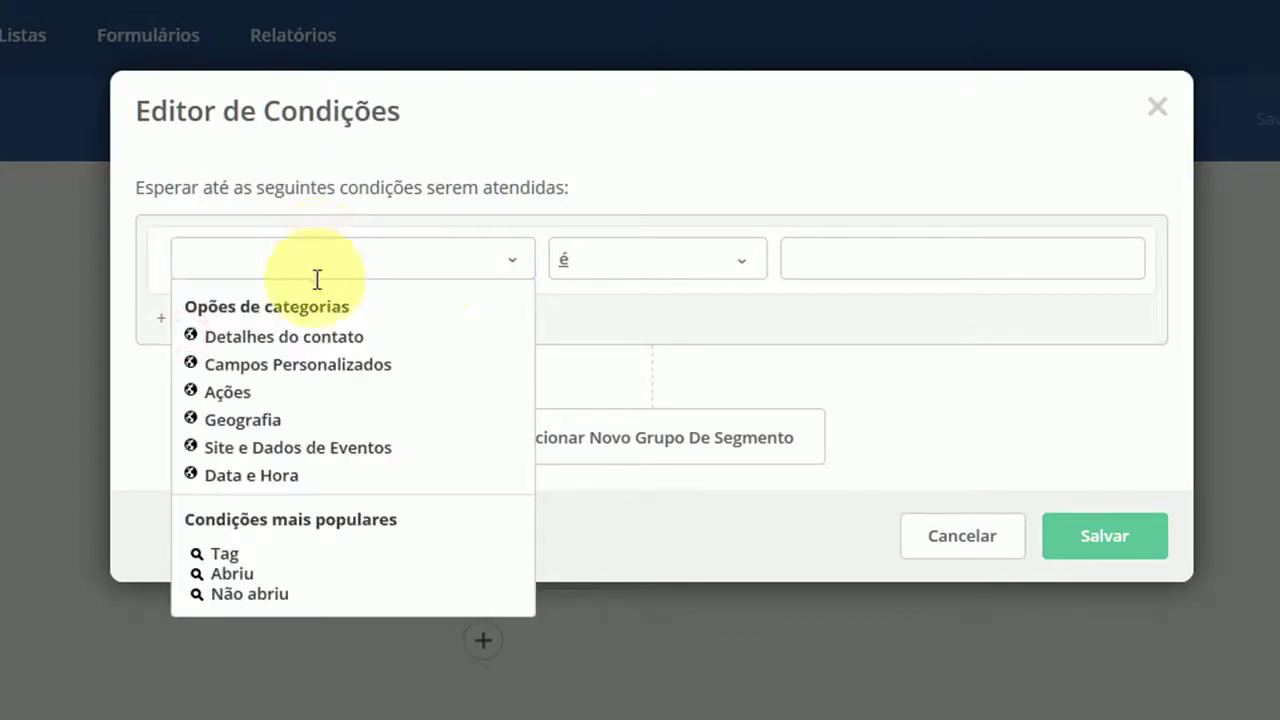
click(273, 370)
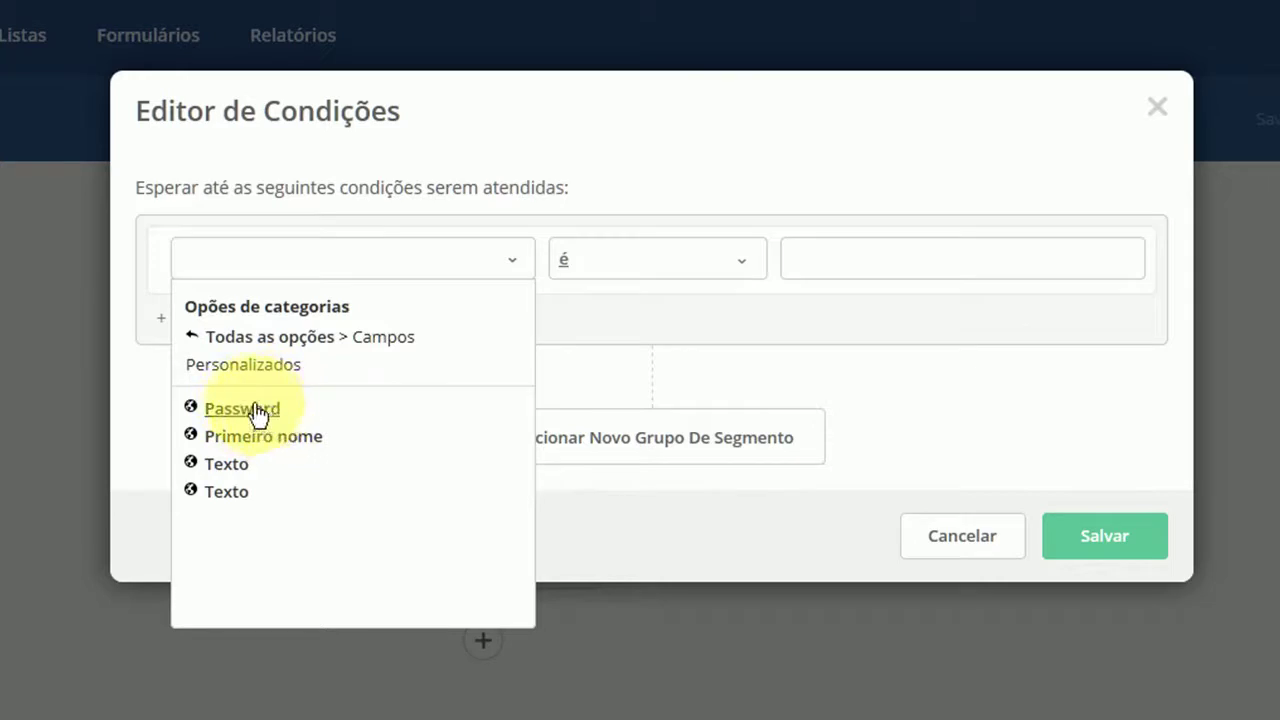
click(277, 266)
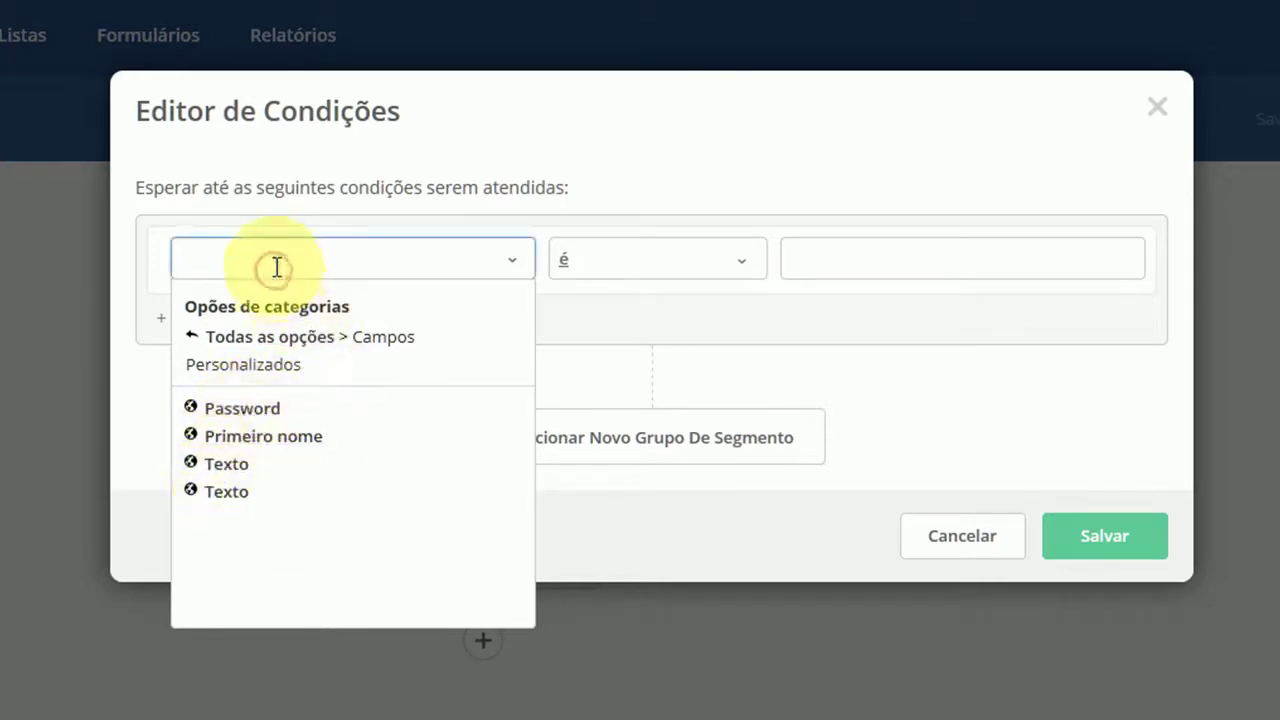
text(pass)
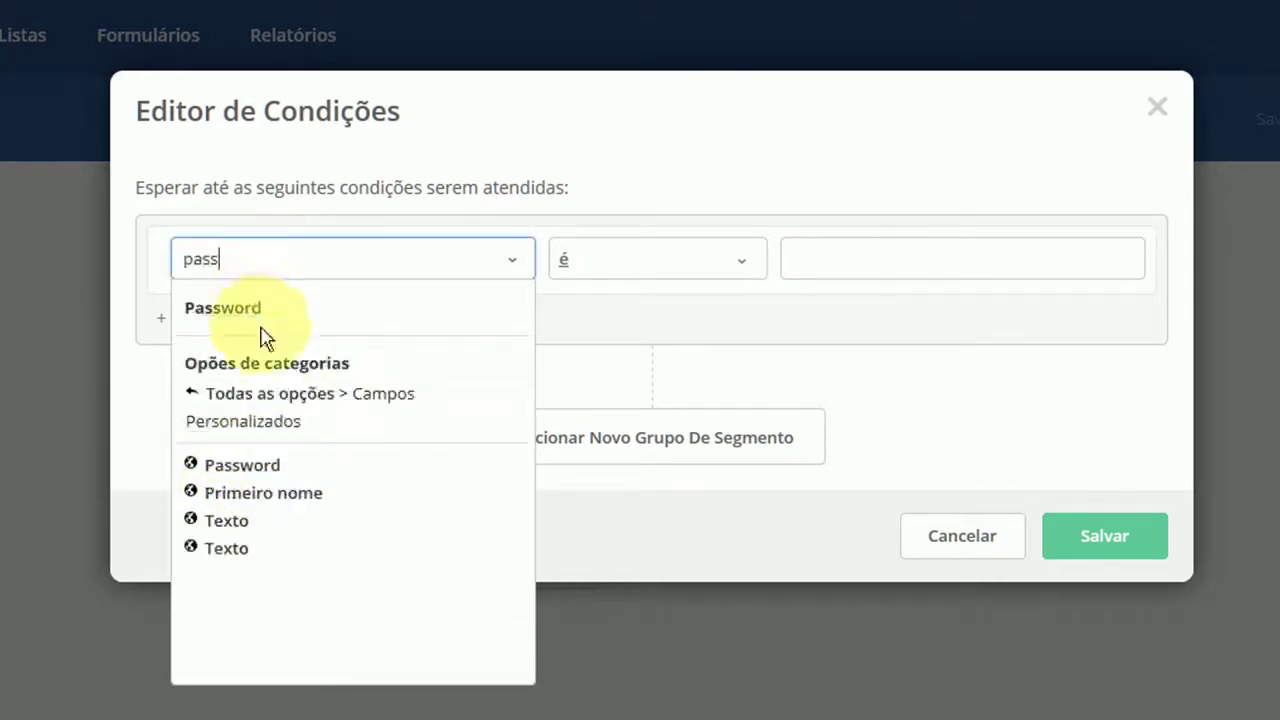
key(BackSpace)
key(BackSpace)
key(BackSpace)
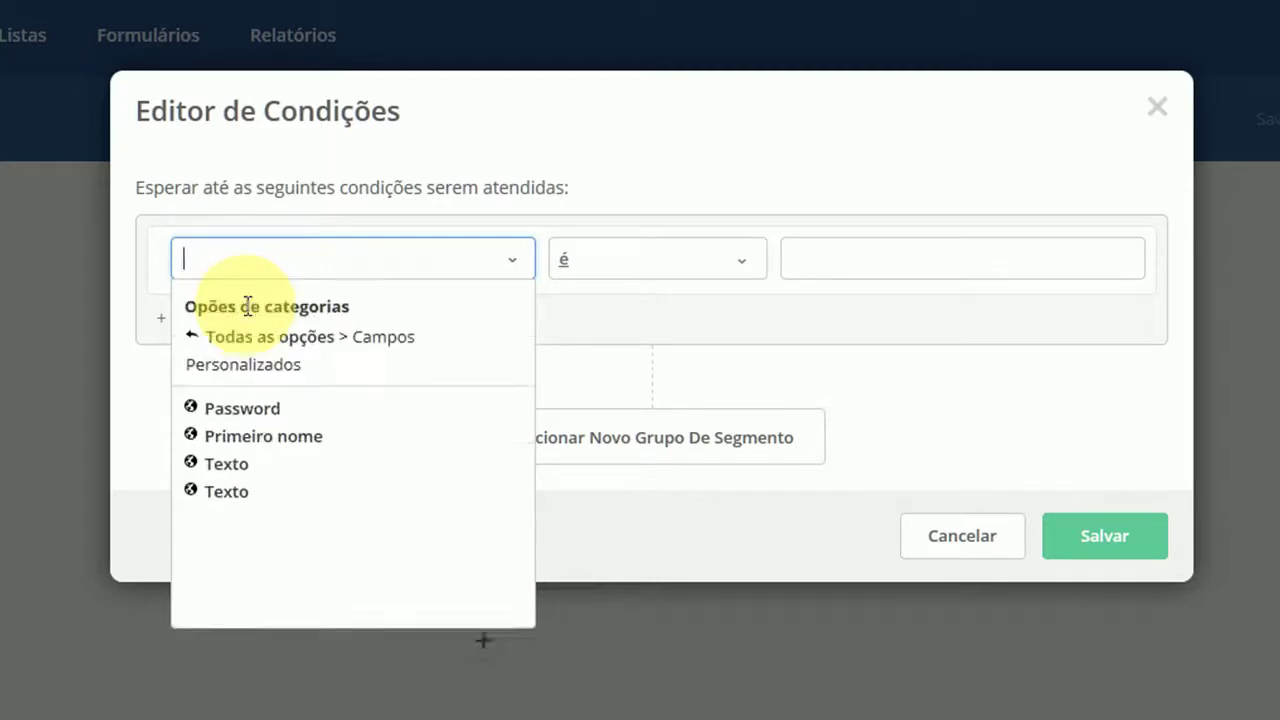
click(242, 409)
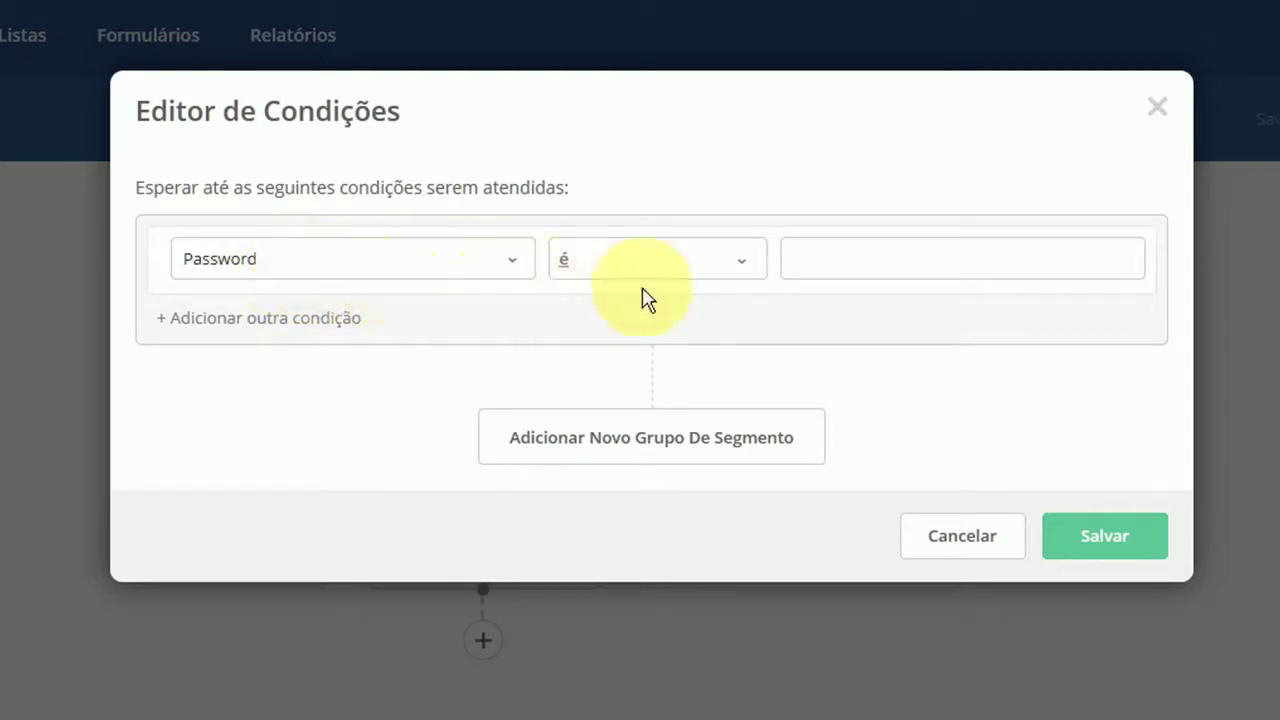
Step: Set the Password condition to Não é with an empty value and save the wait with Sem limite de tempo
click(737, 262)
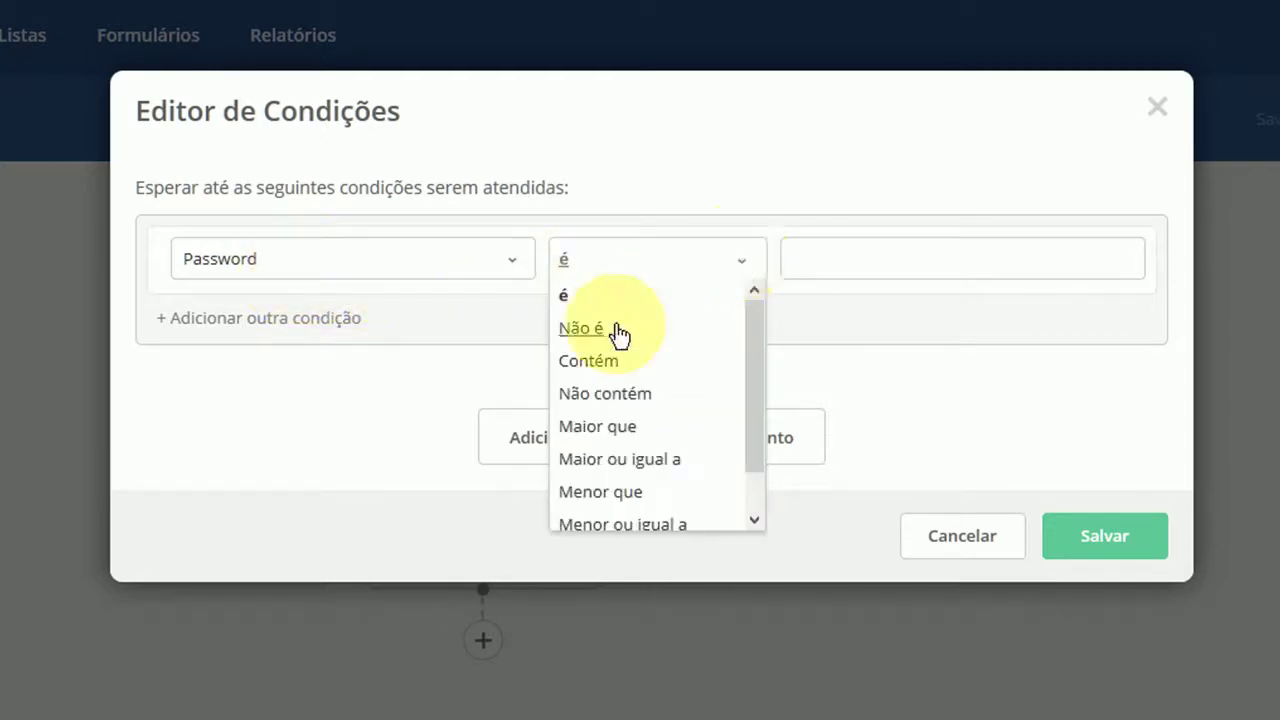
click(585, 333)
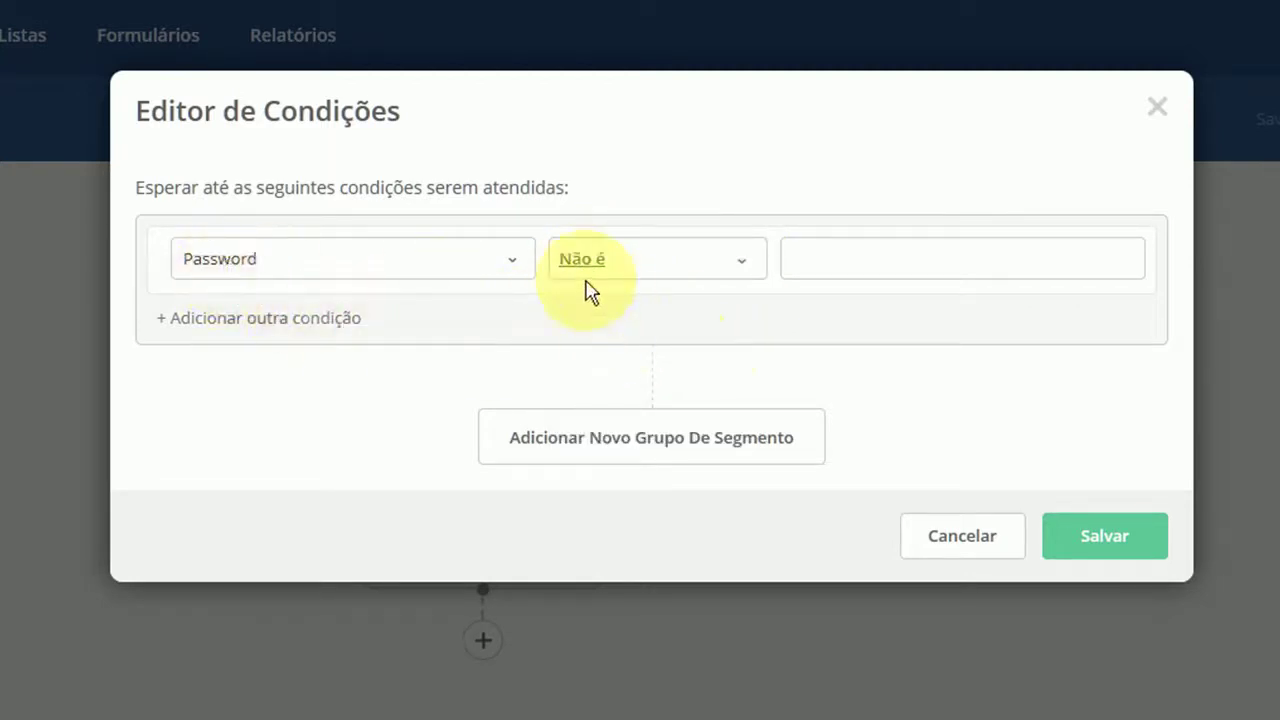
click(959, 262)
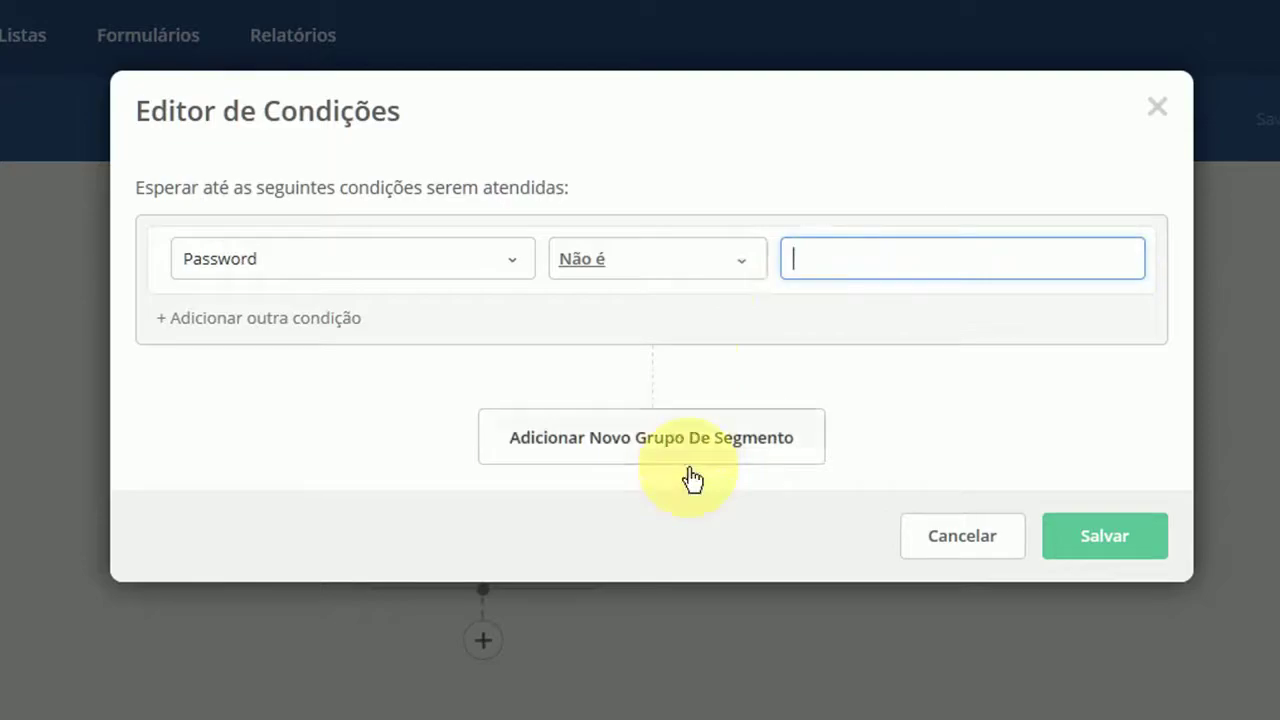
click(1077, 556)
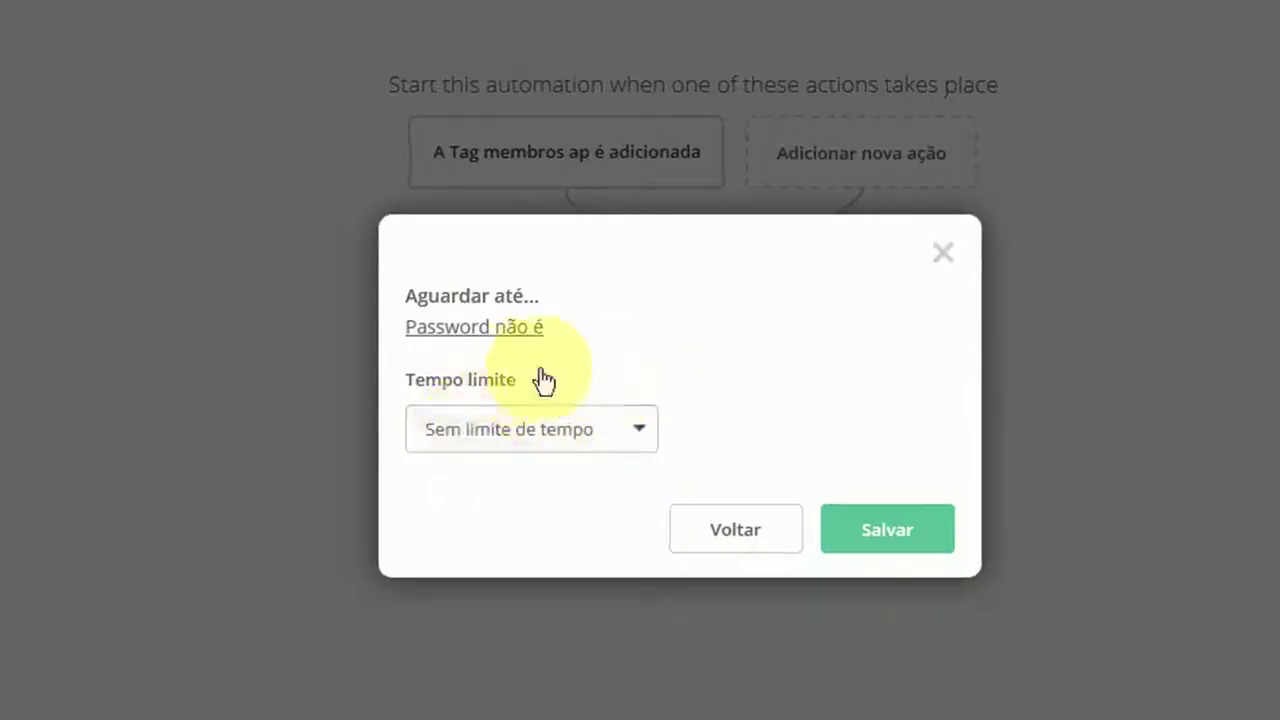
click(887, 530)
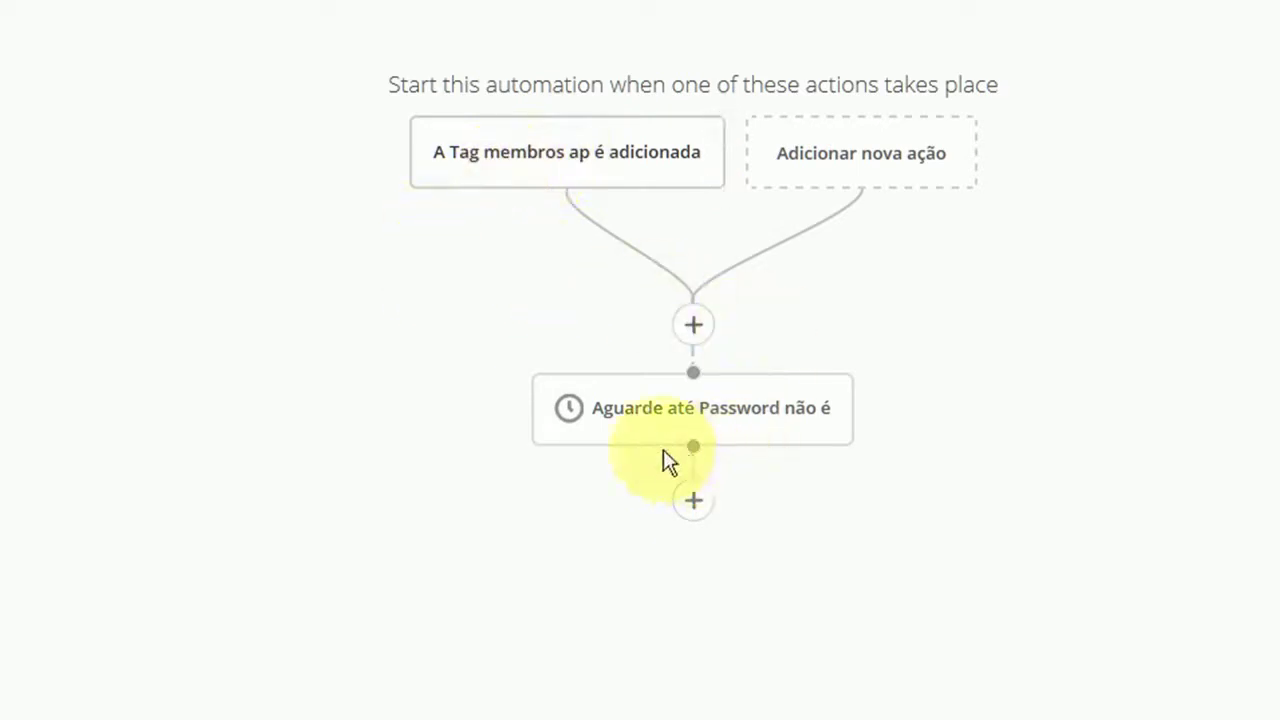
Step: Add an Enviar e-mail action after the wait and create a new email named "Envio de dados de acesso"
mouse_move(666, 429)
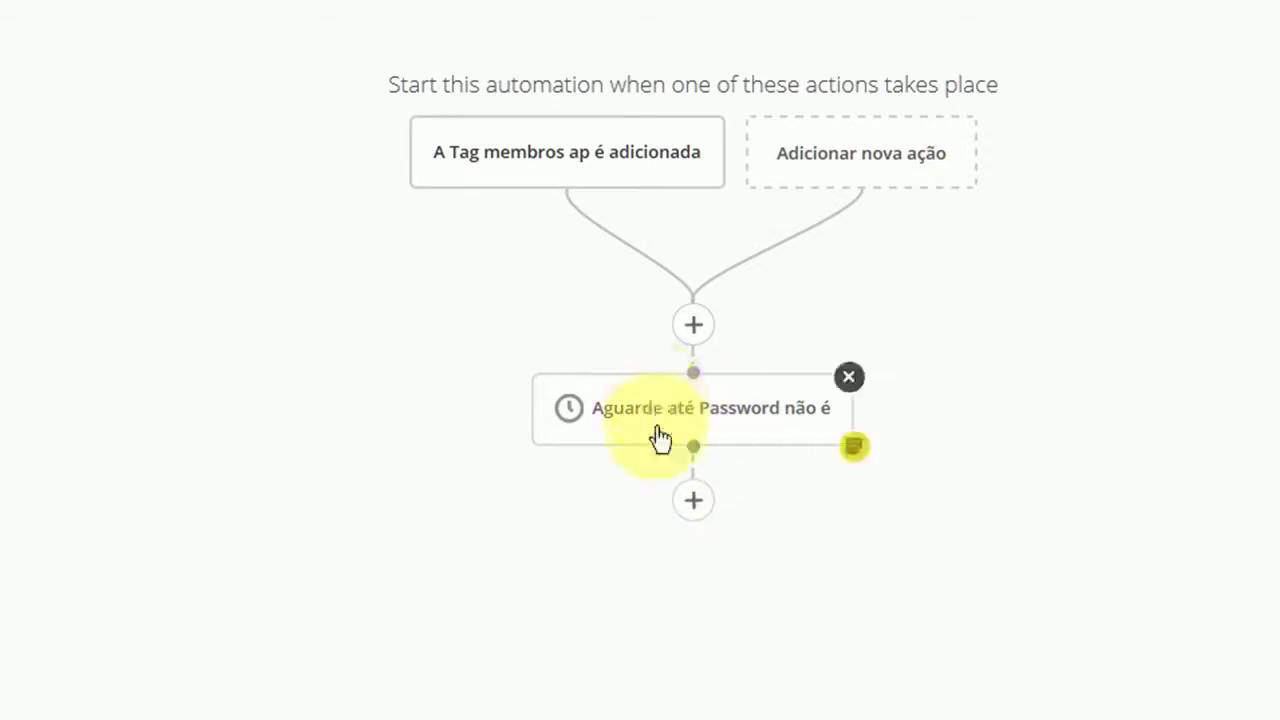
click(693, 500)
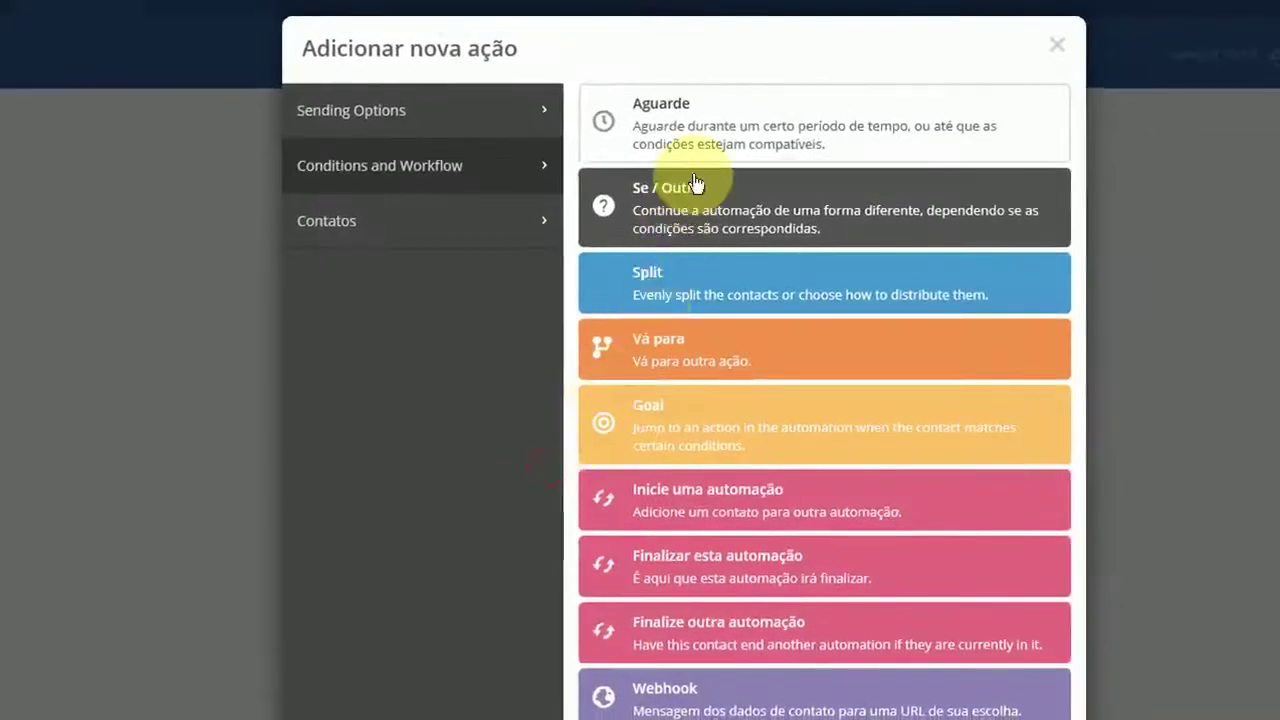
click(407, 114)
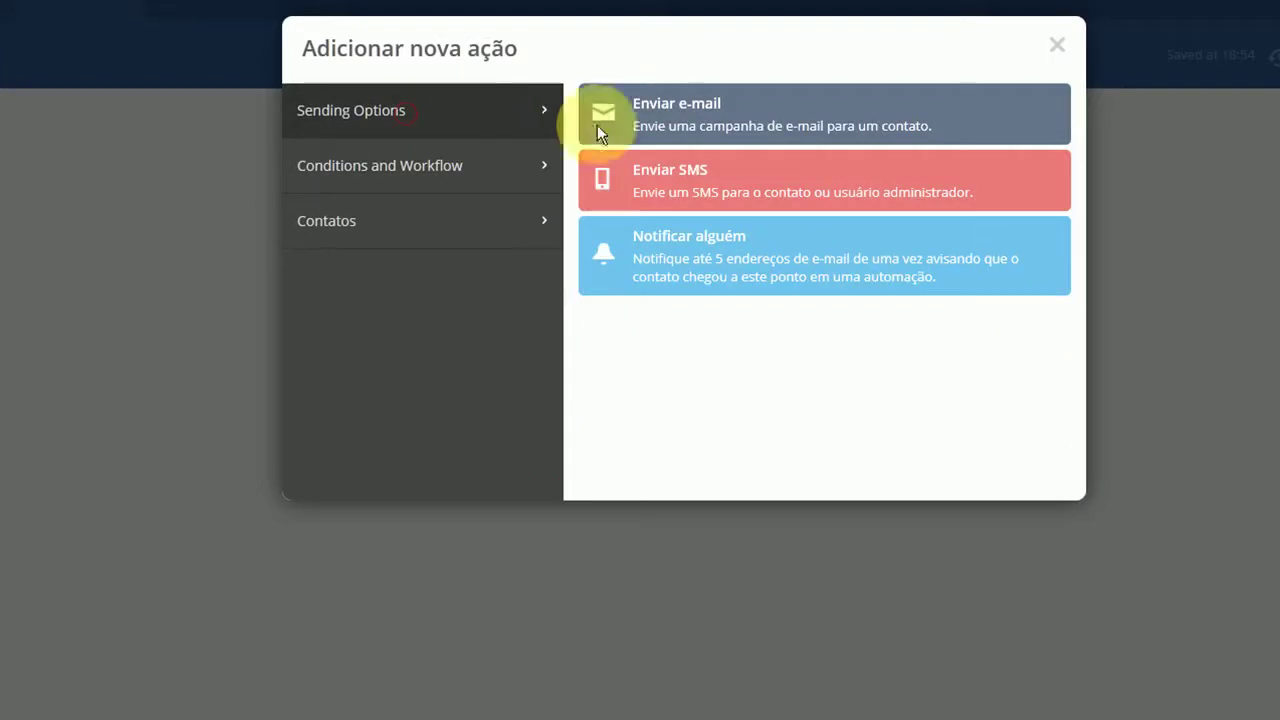
click(693, 132)
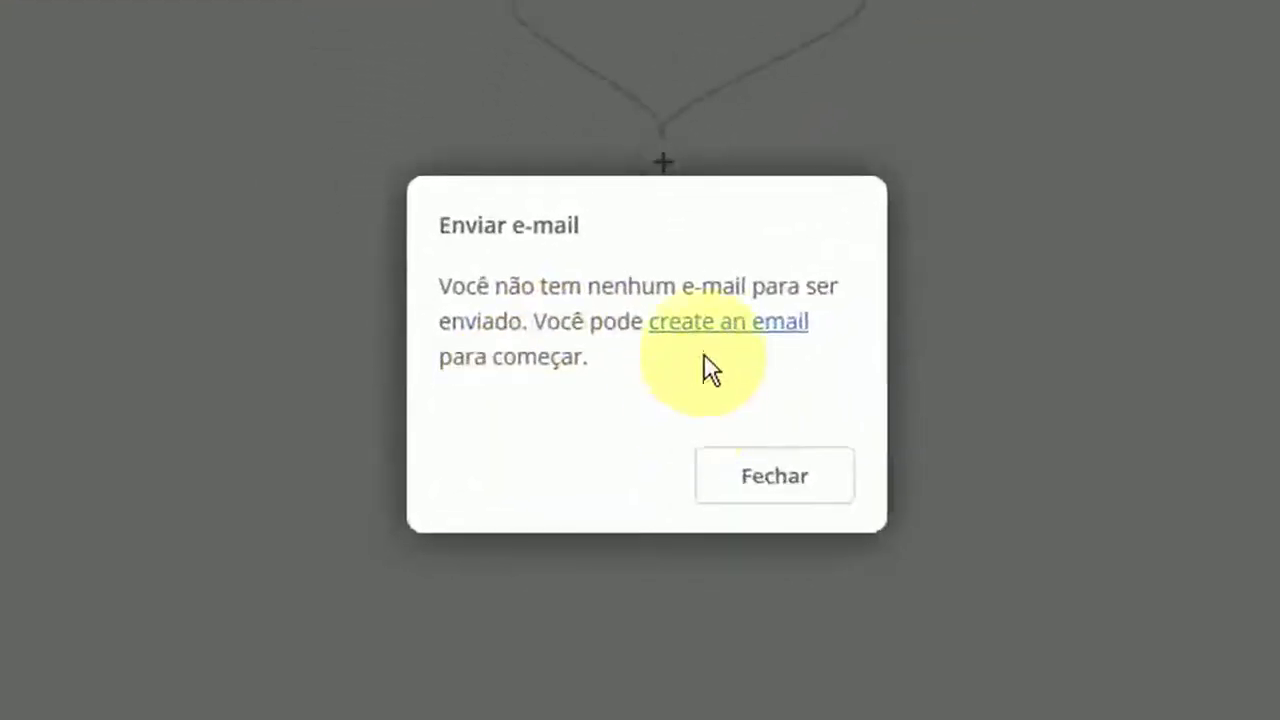
click(707, 323)
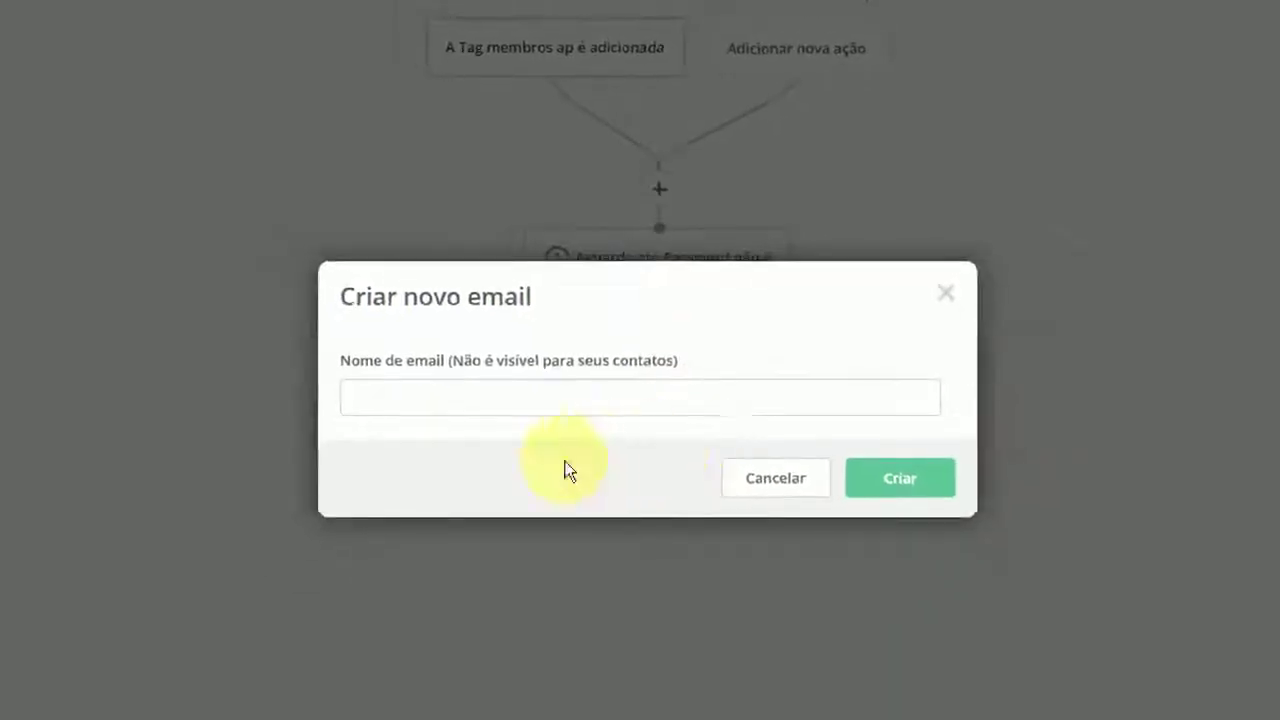
click(531, 400)
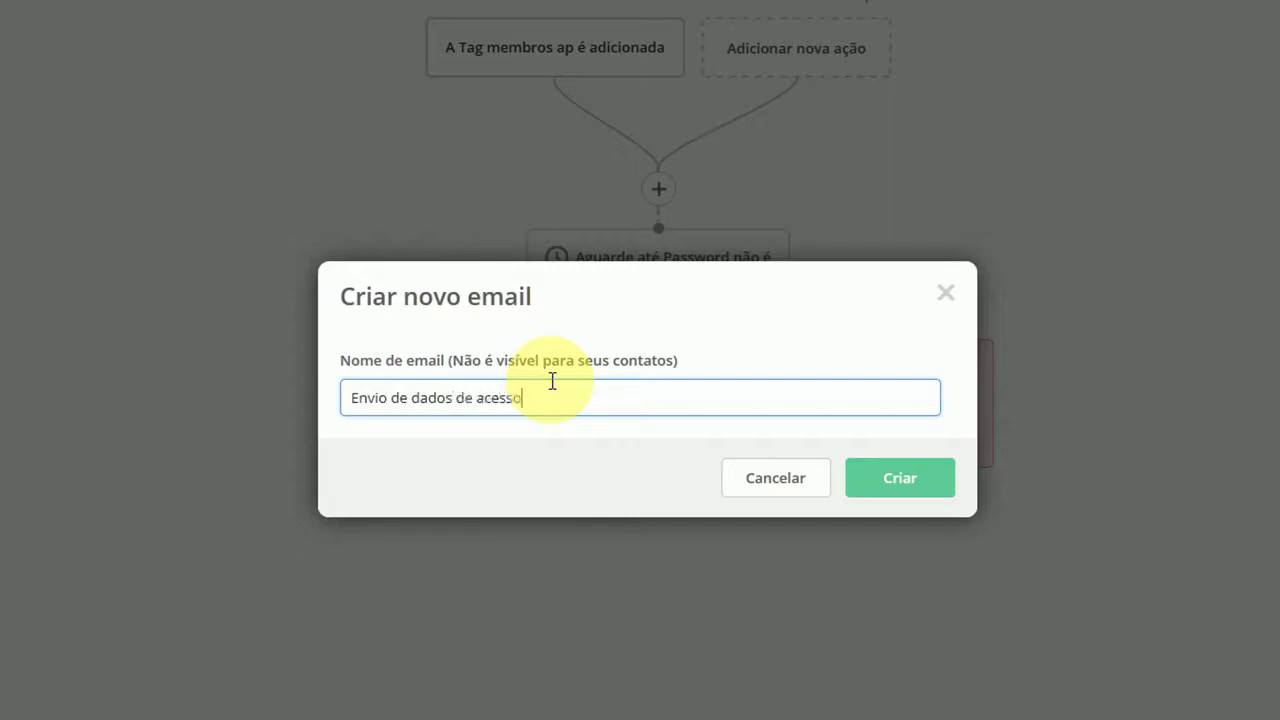
click(885, 490)
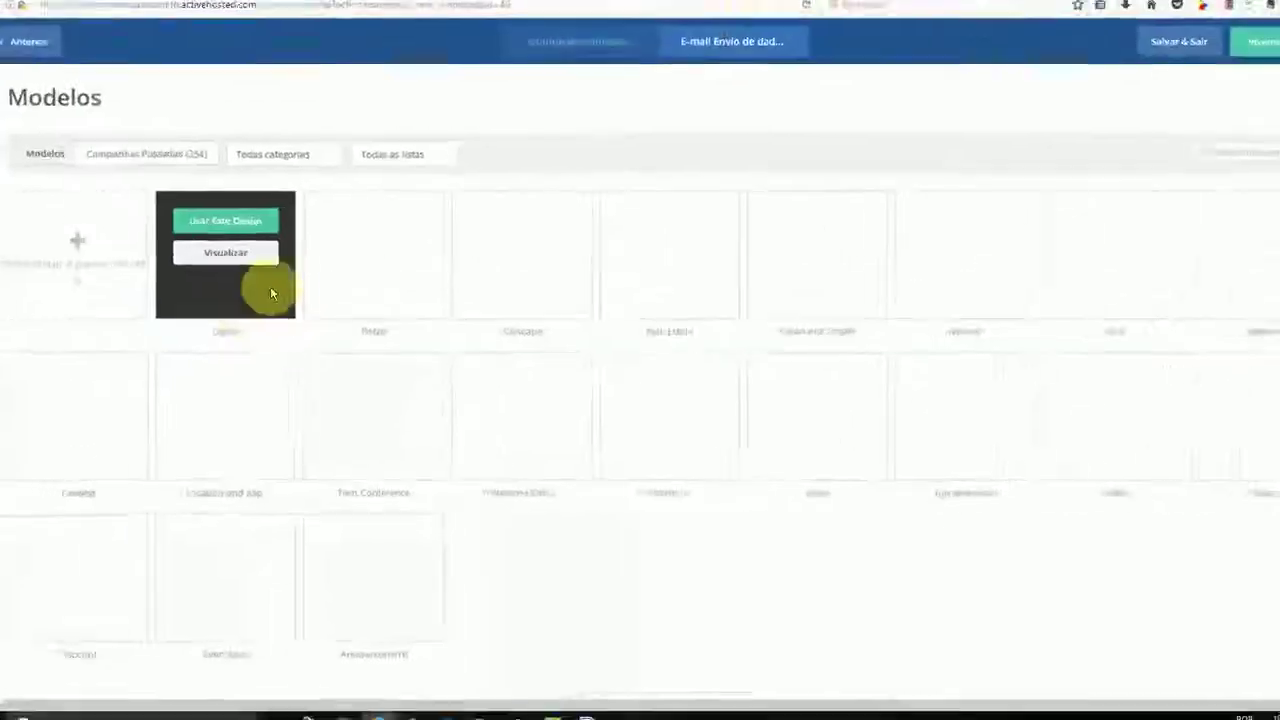
Step: Start the email from a blank template of the type Somente texto
click(100, 240)
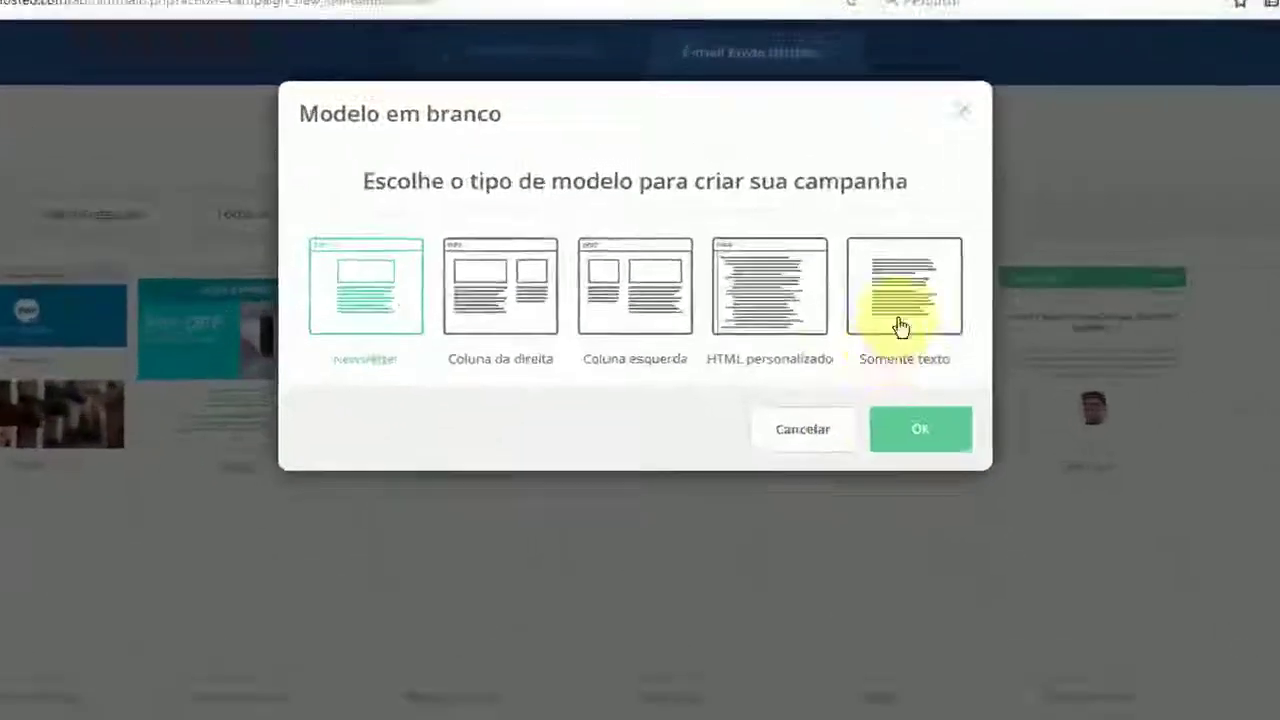
click(817, 233)
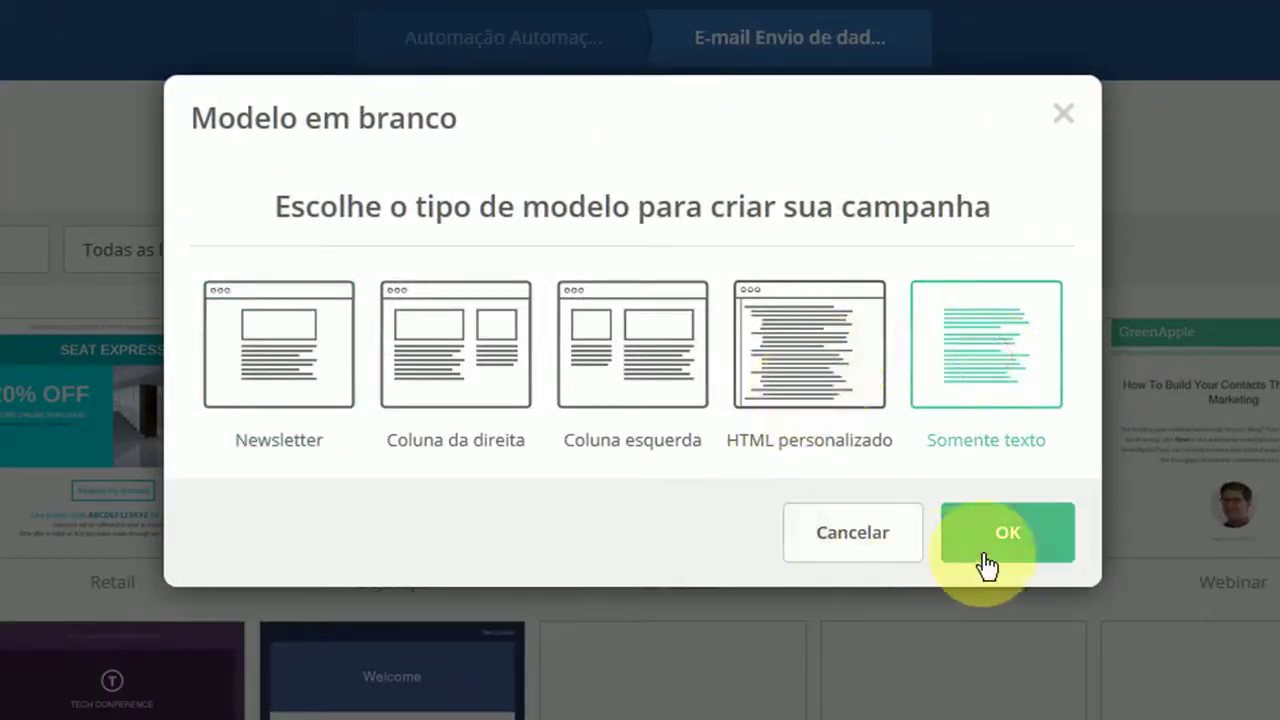
click(984, 555)
Step: Set the sender name to Artesã Produtiva and the subject to "Seus dados de acesso", and continue to the email editor
key(ctrl+a)
text(Artesã)
click(571, 284)
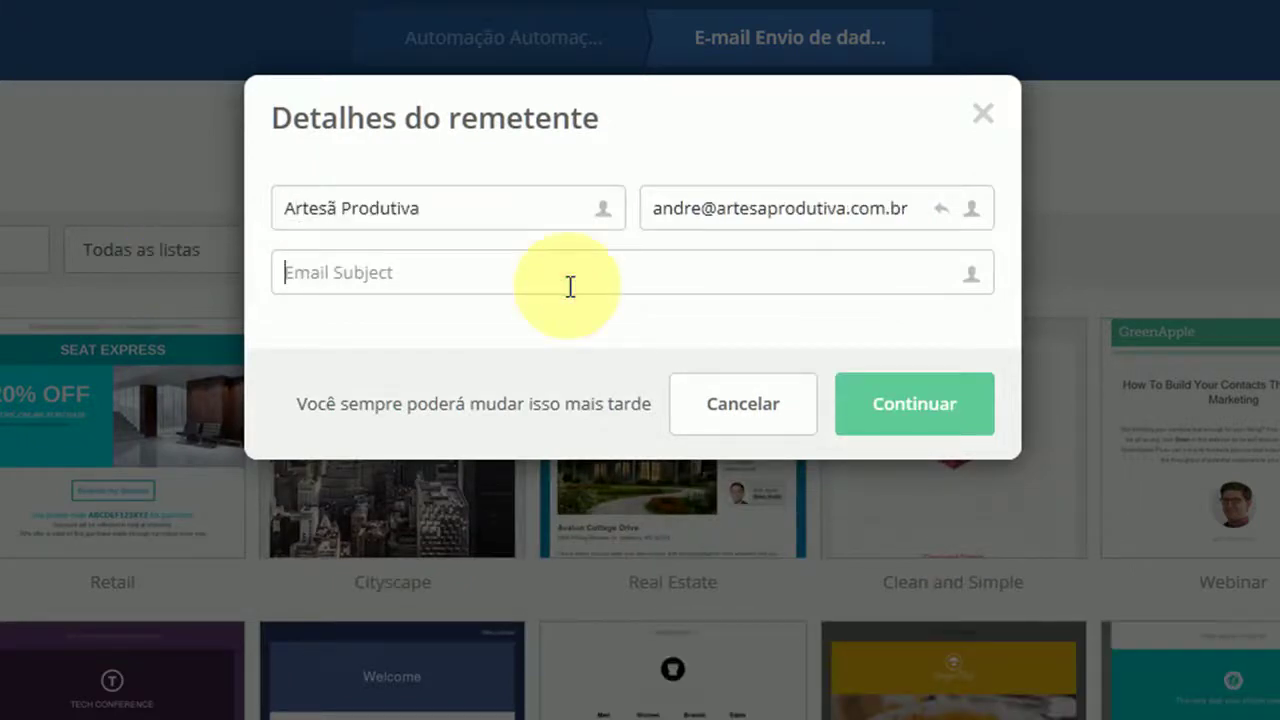
text(Seus dados de acesso)
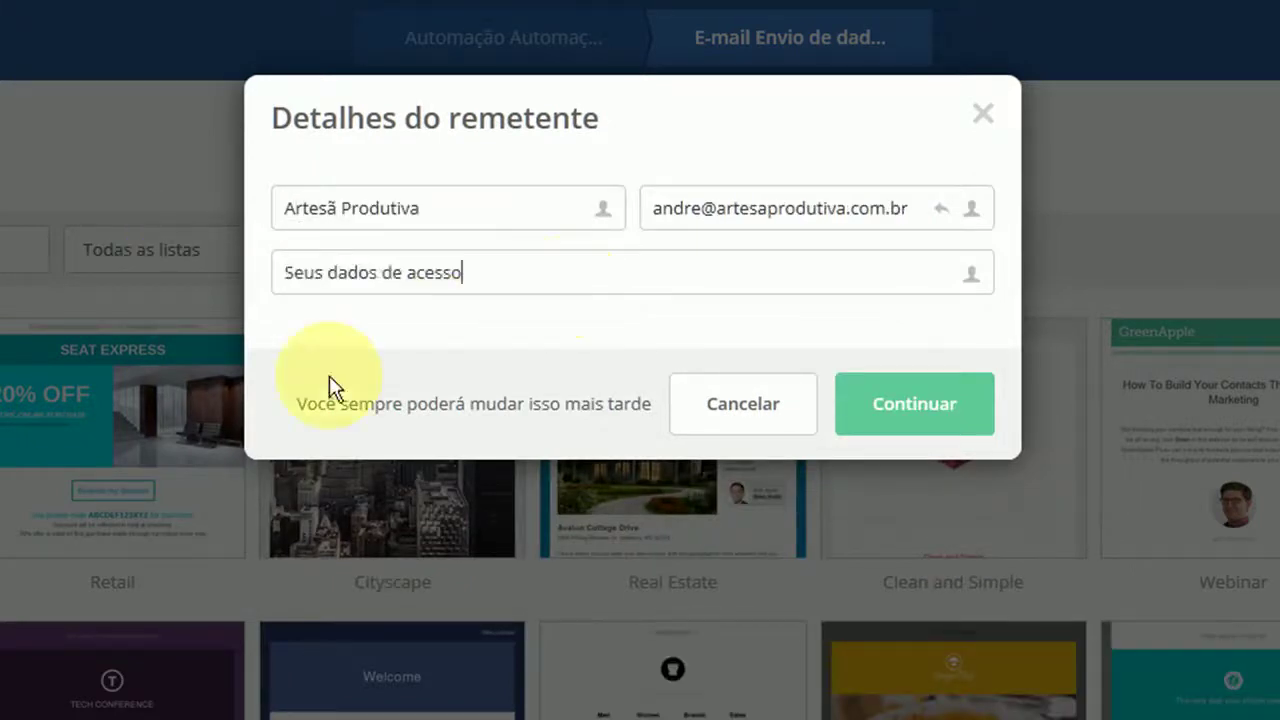
click(906, 424)
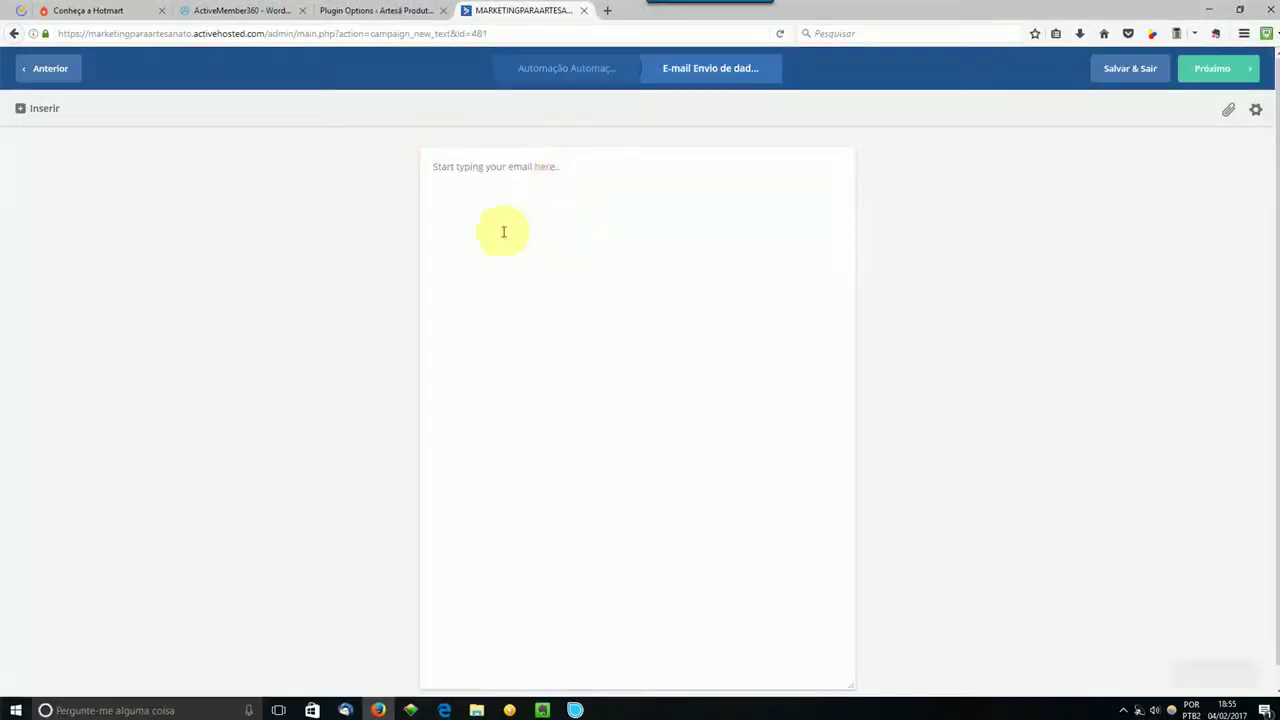
key(ctrl+v)
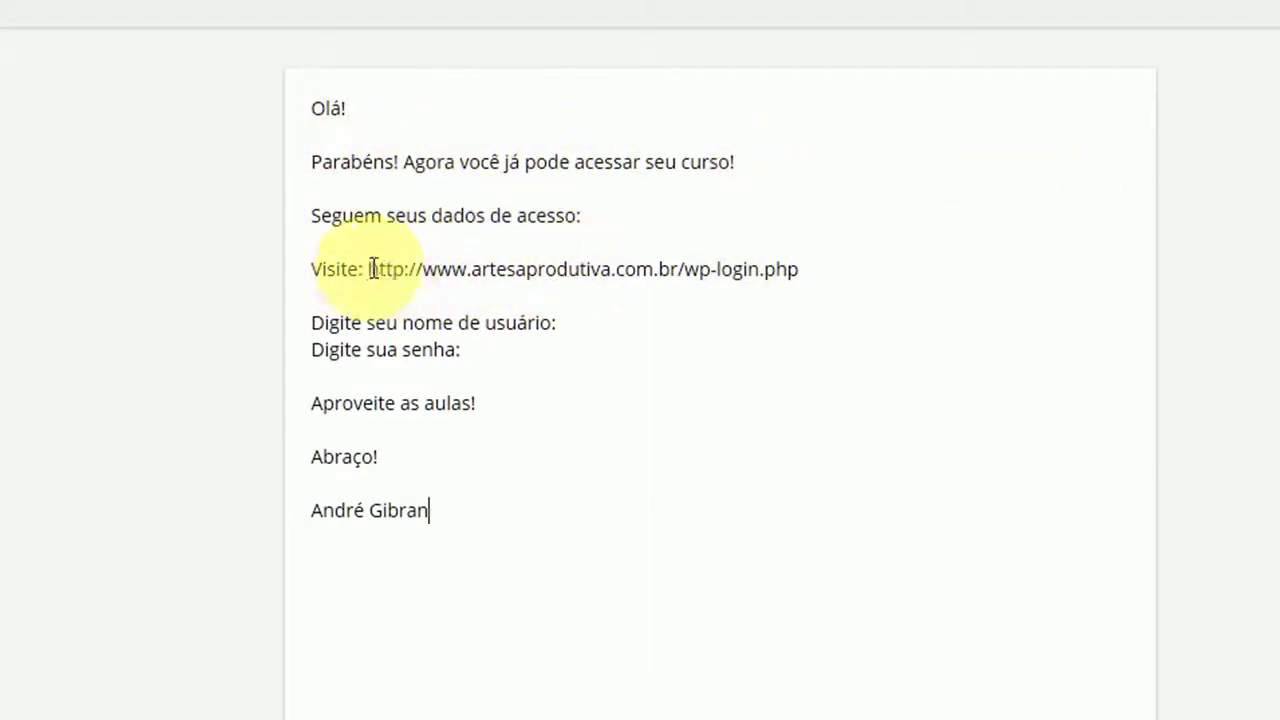
drag(398, 268, 793, 268)
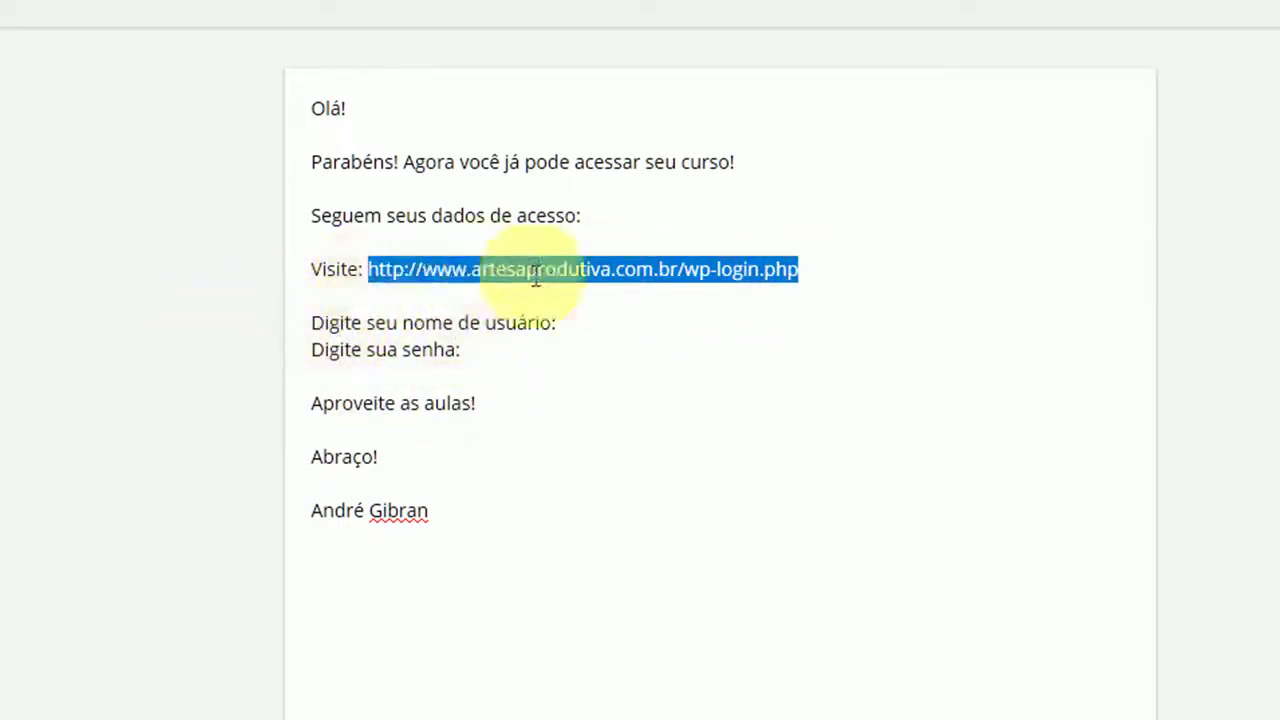
Step: Insert the contact's Password personalization field and copy its %PASSWORD% tag onto the "Digite sua senha:" line
click(575, 321)
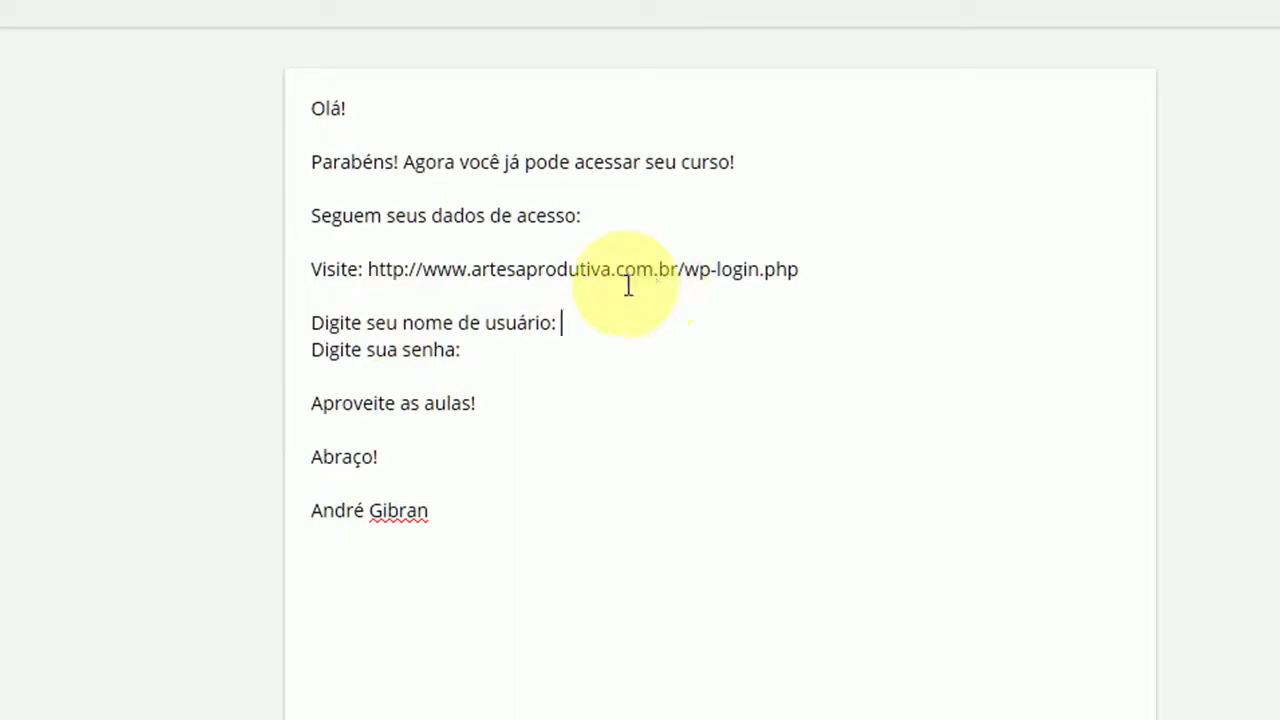
click(50, 188)
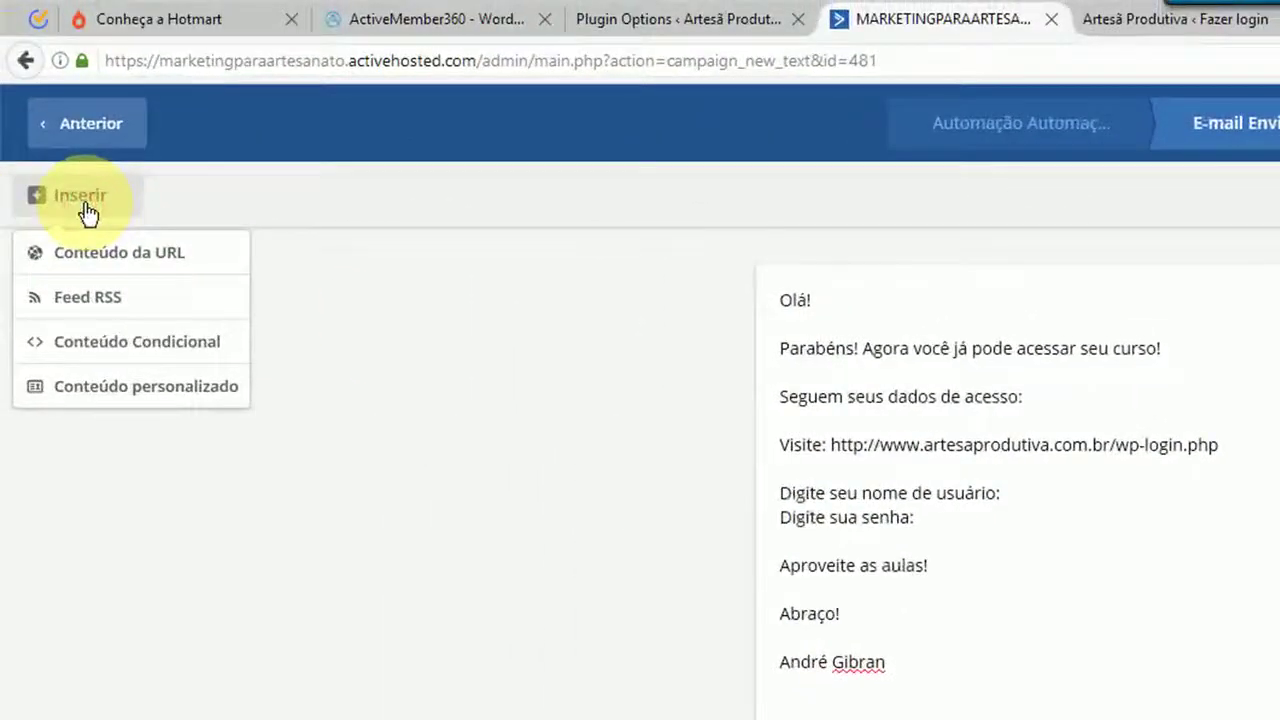
click(130, 390)
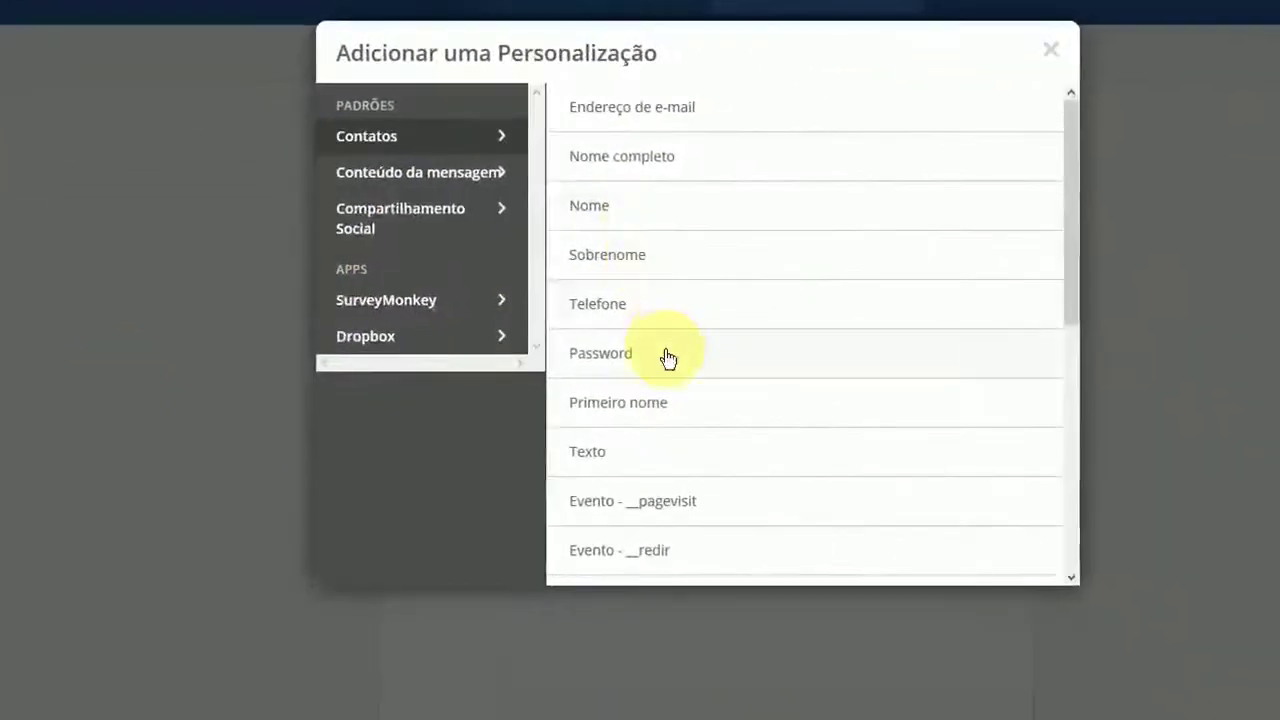
click(636, 366)
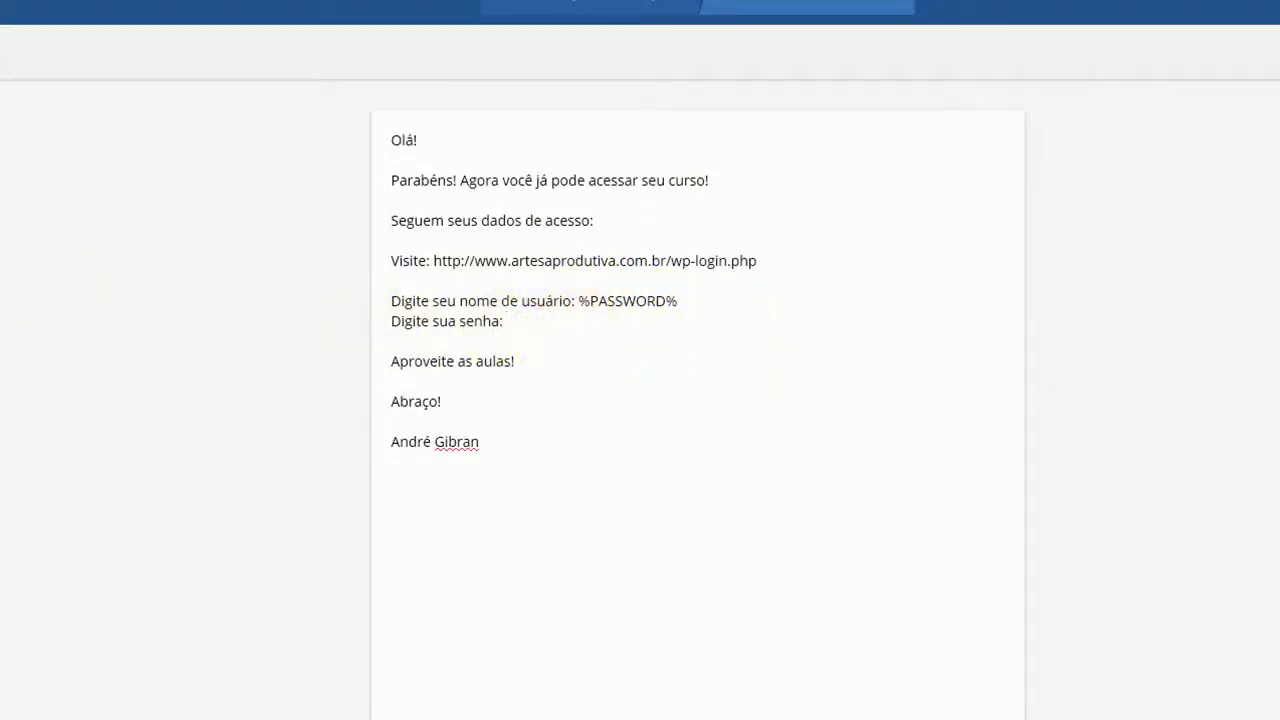
drag(701, 305, 603, 298)
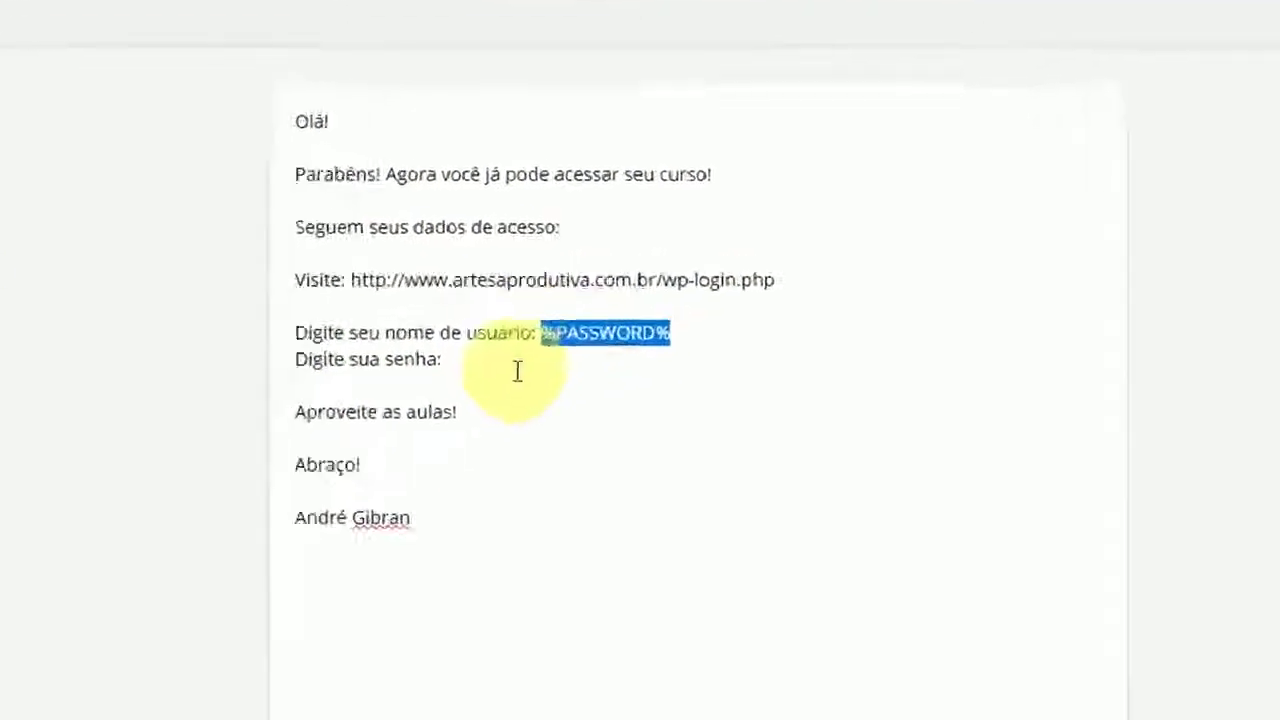
click(548, 327)
key(ctrl+v)
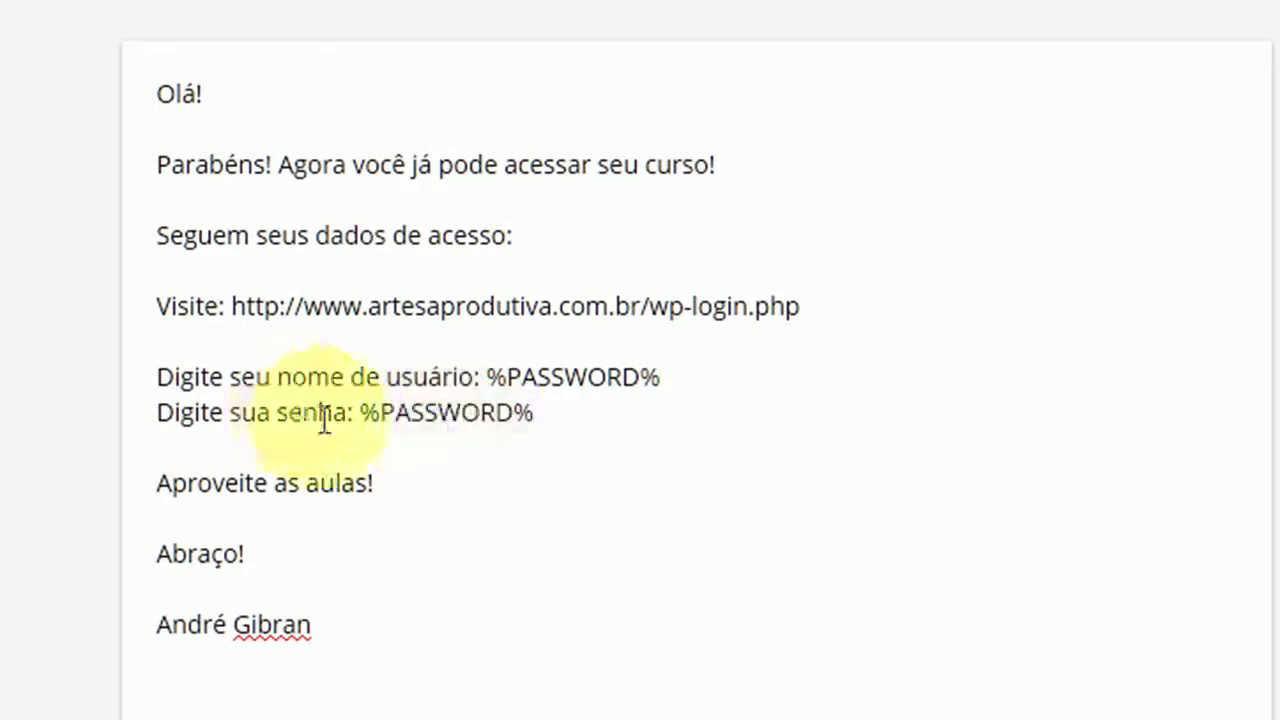
Step: Replace the %PASSWORD% tag on the "Digite seu nome de usuário:" line with the contact's Endereço de e-mail field
drag(662, 374, 493, 362)
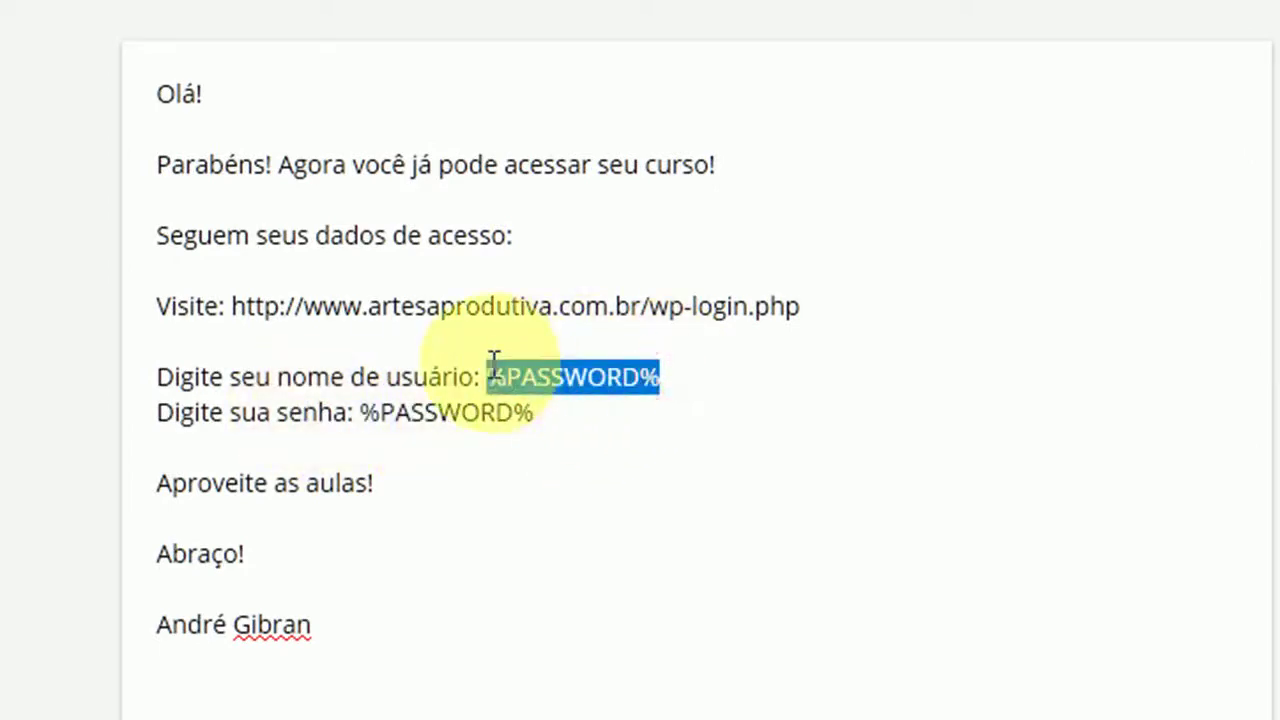
key(BackSpace)
click(89, 213)
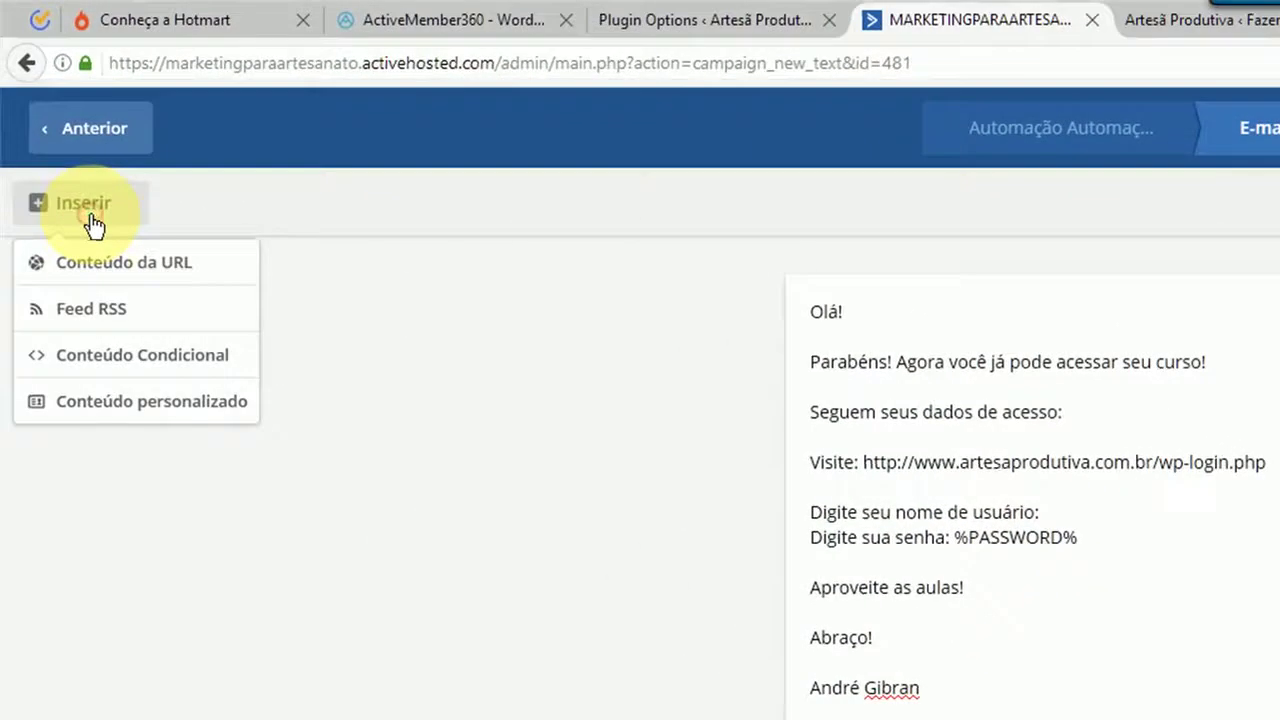
click(170, 415)
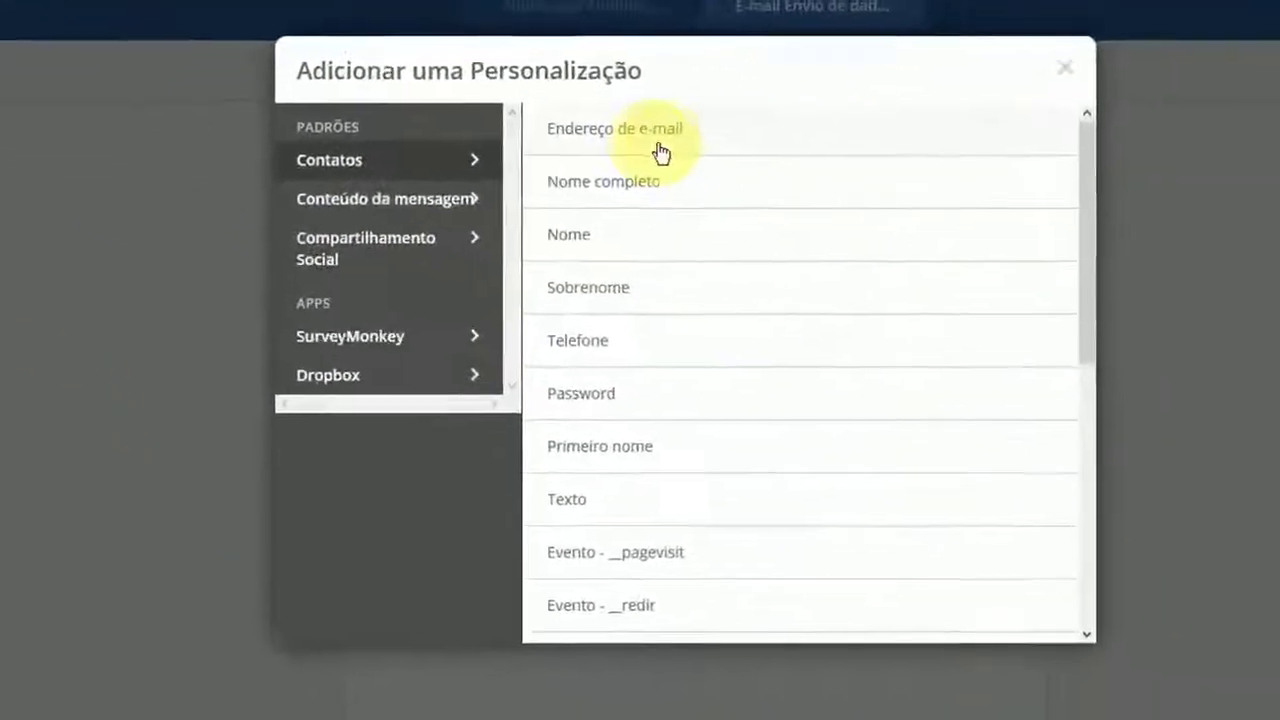
click(845, 268)
click(548, 523)
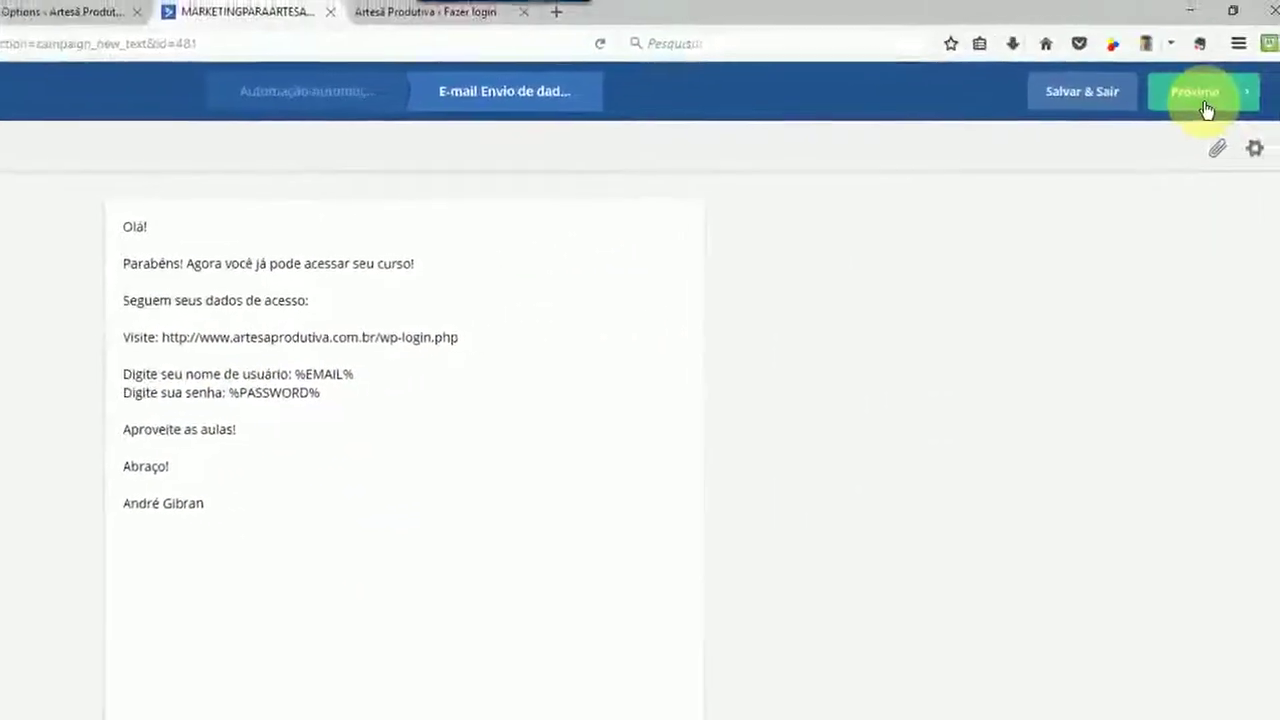
Step: Proceed to the email summary with its default options and finalize the email, returning to the automation
click(1205, 110)
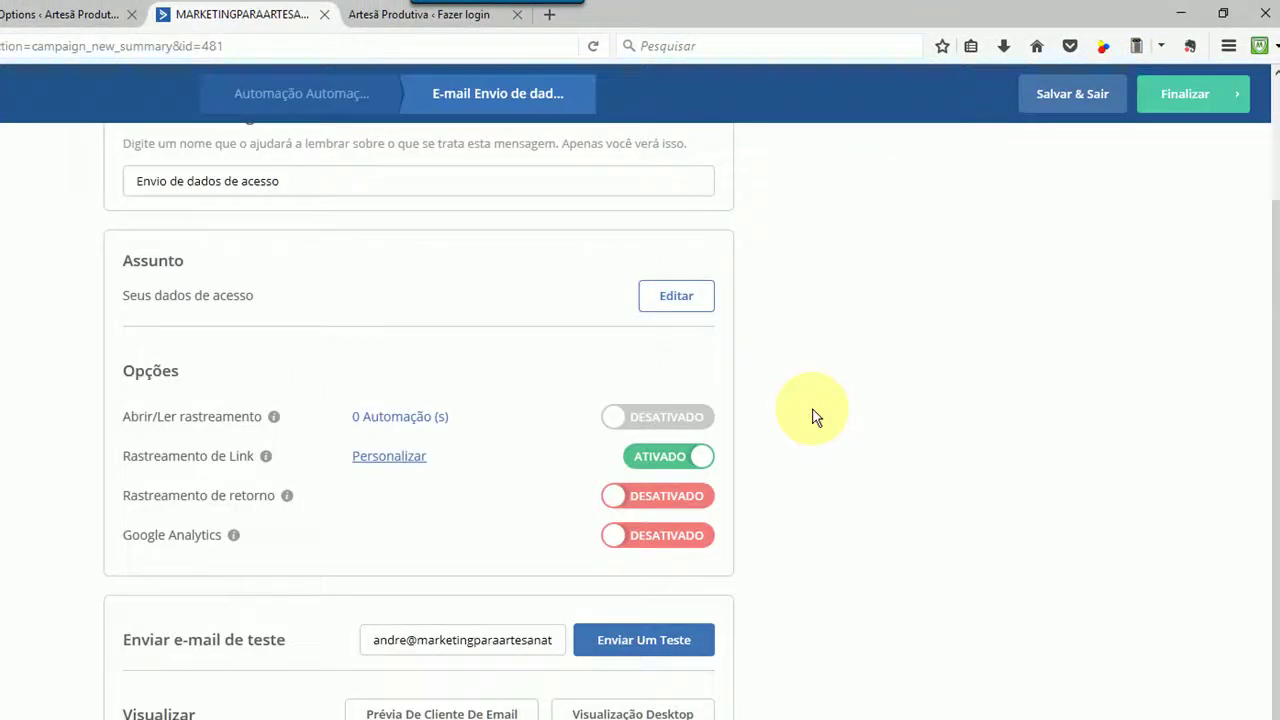
click(1198, 97)
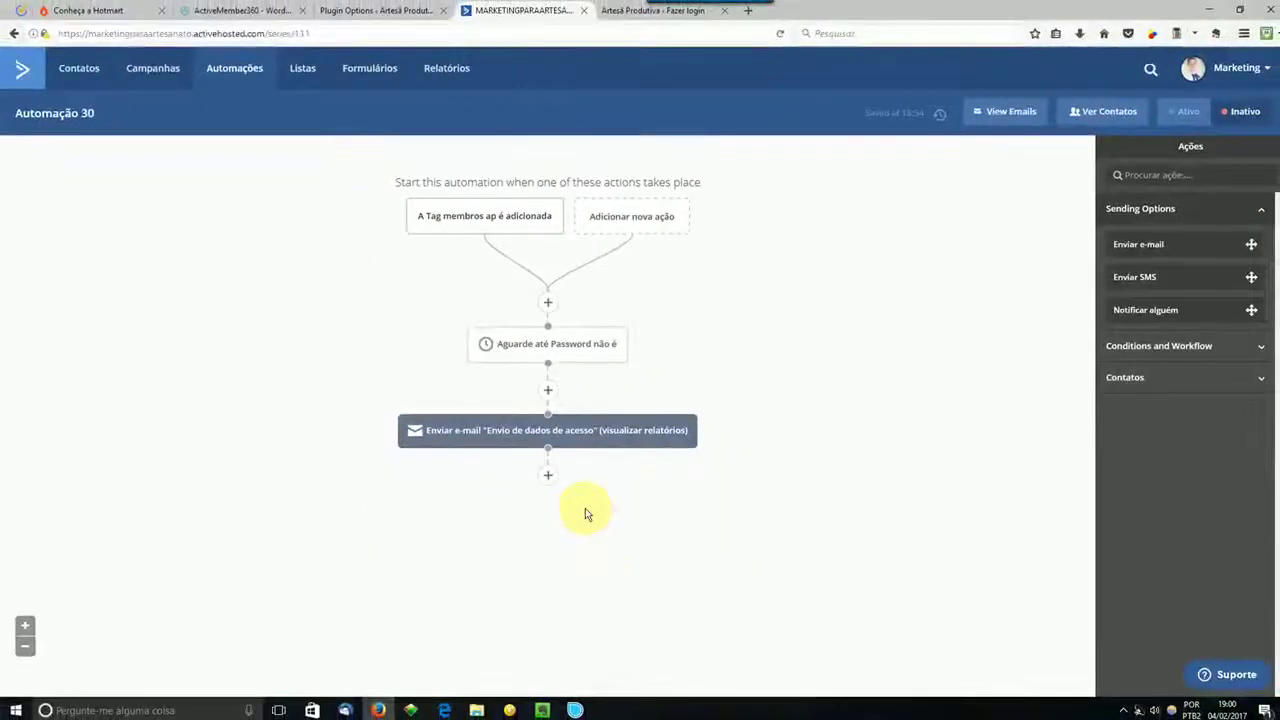
Step: Switch to Hotmart and open the ActiveCampaign authentication form in the ListBoss tool of the Artesã Produtiva product
click(88, 10)
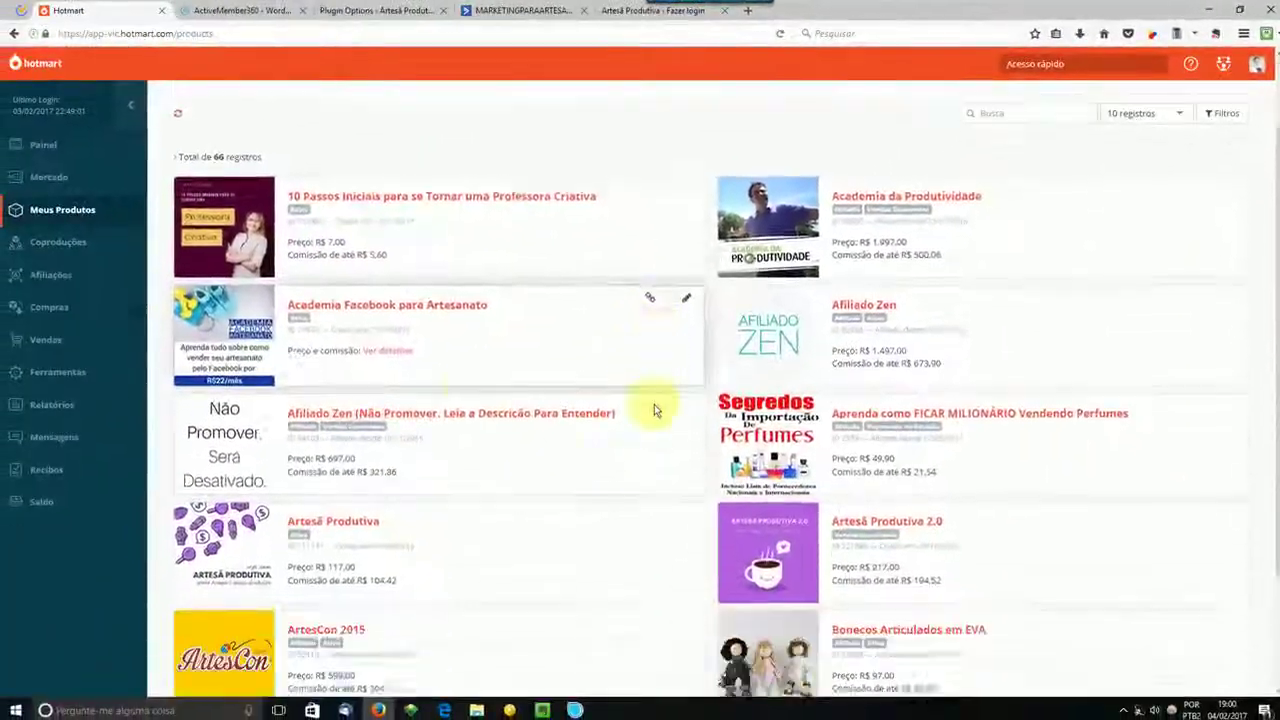
scroll(560, 300, down, 2)
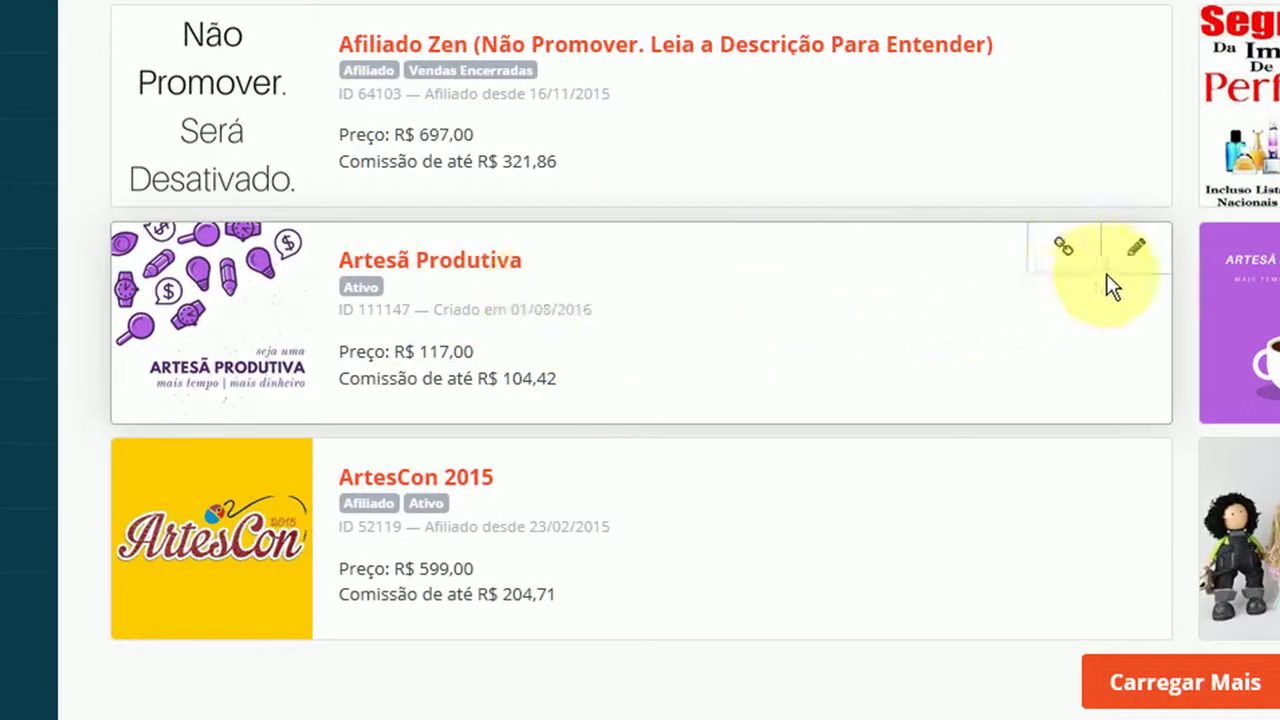
click(1135, 268)
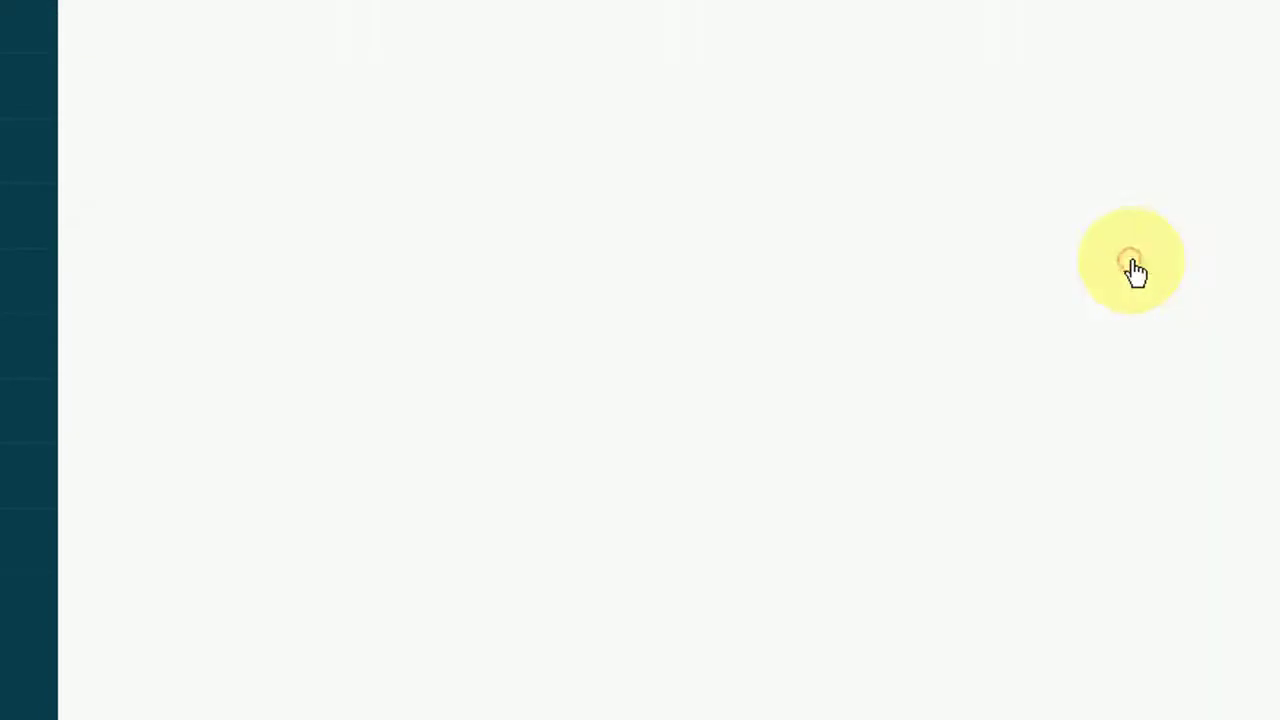
click(350, 628)
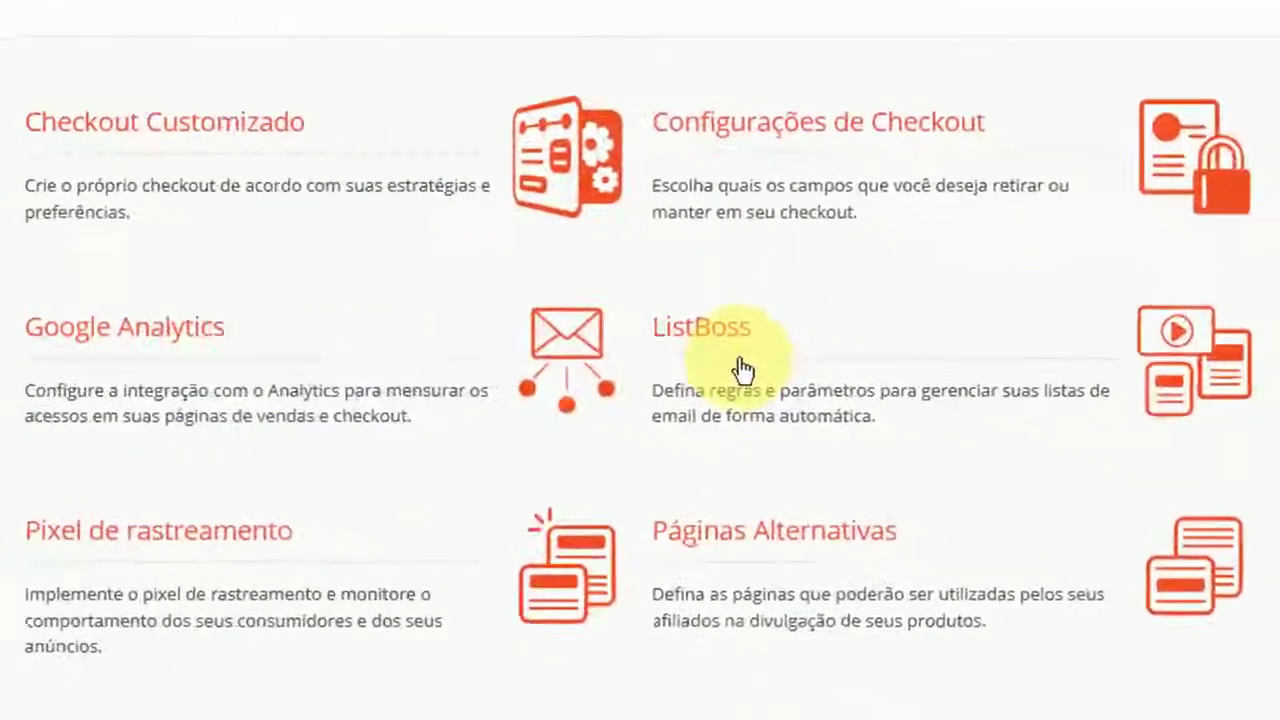
click(738, 367)
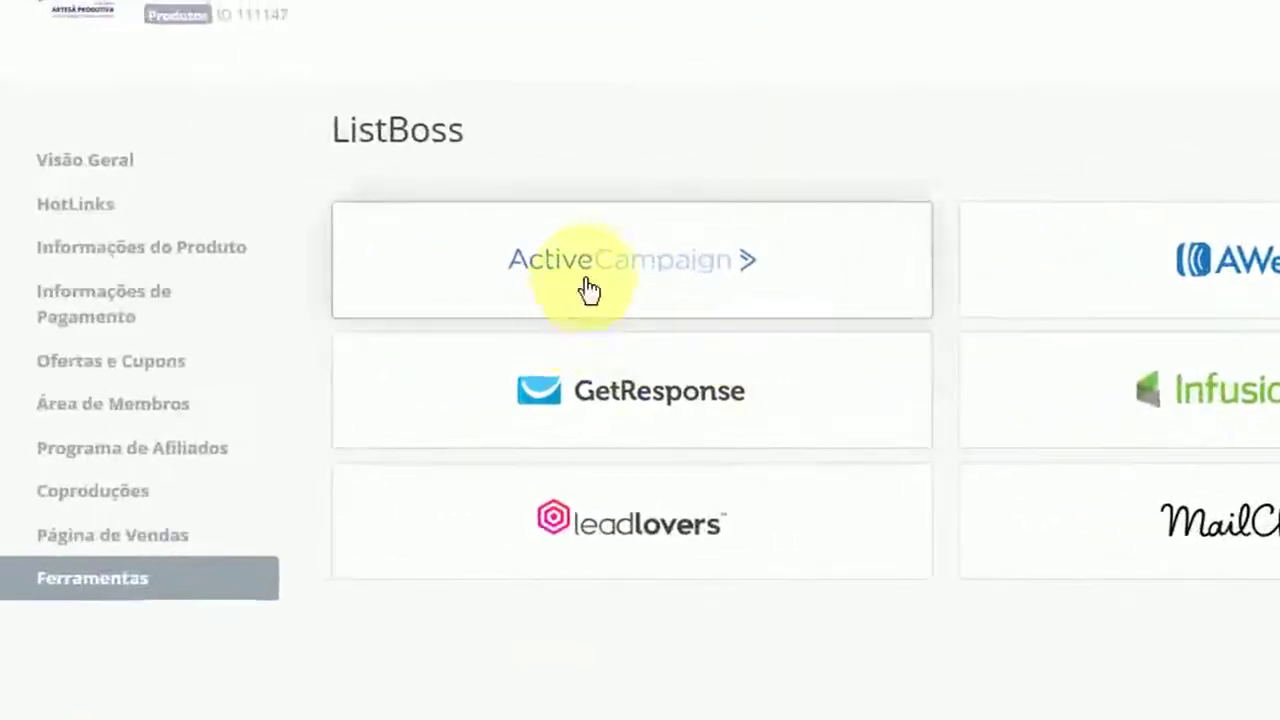
click(546, 282)
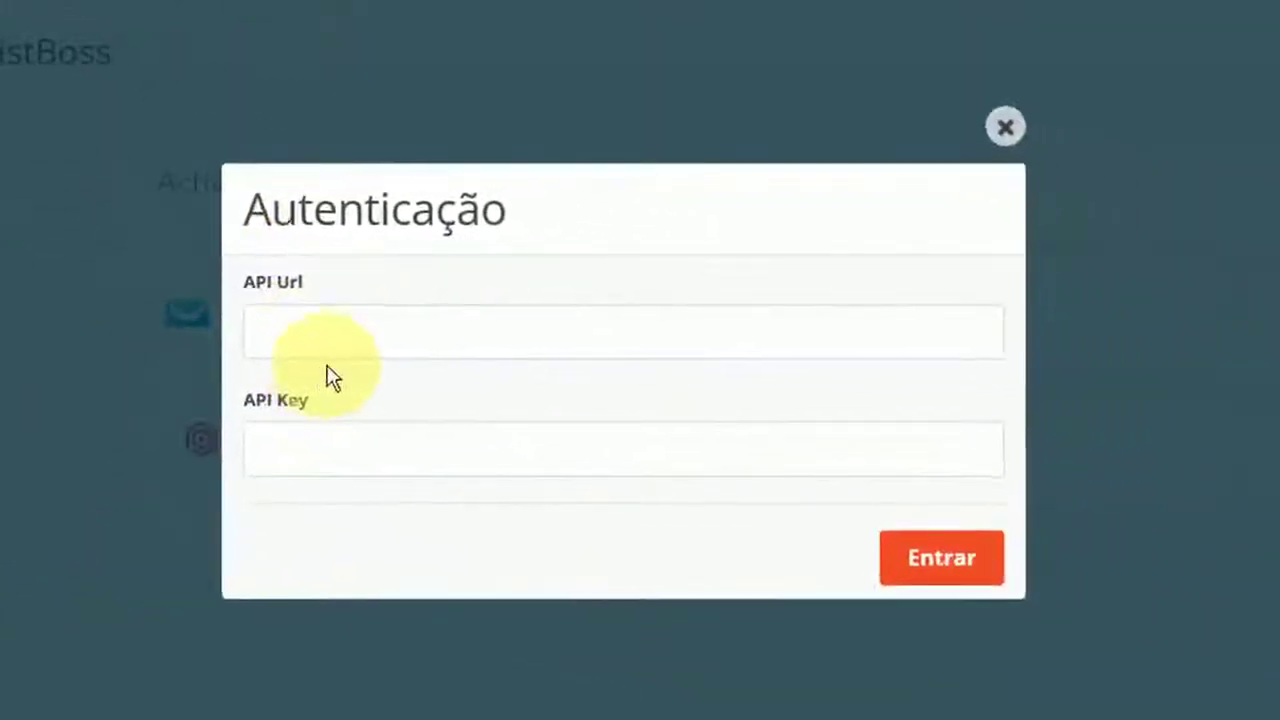
click(376, 335)
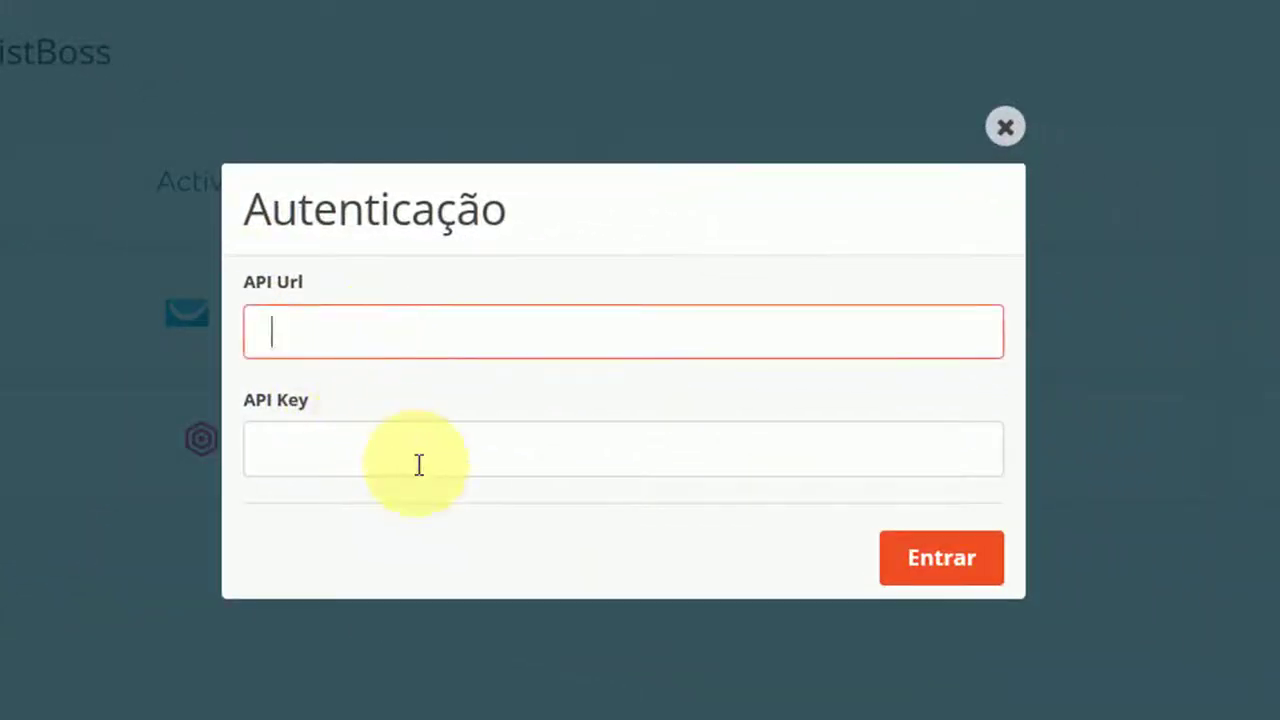
click(387, 445)
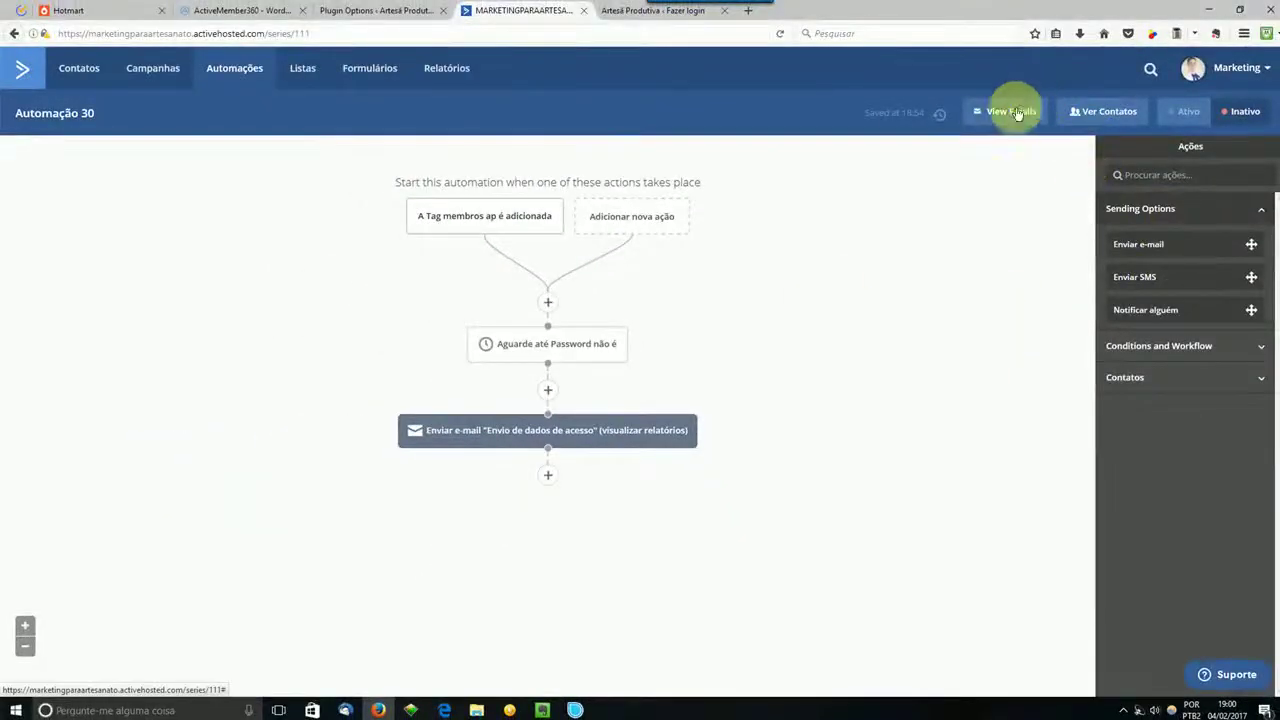
Step: Rename the automation as "Membros AP", save the name and set its status to Ativo
click(78, 114)
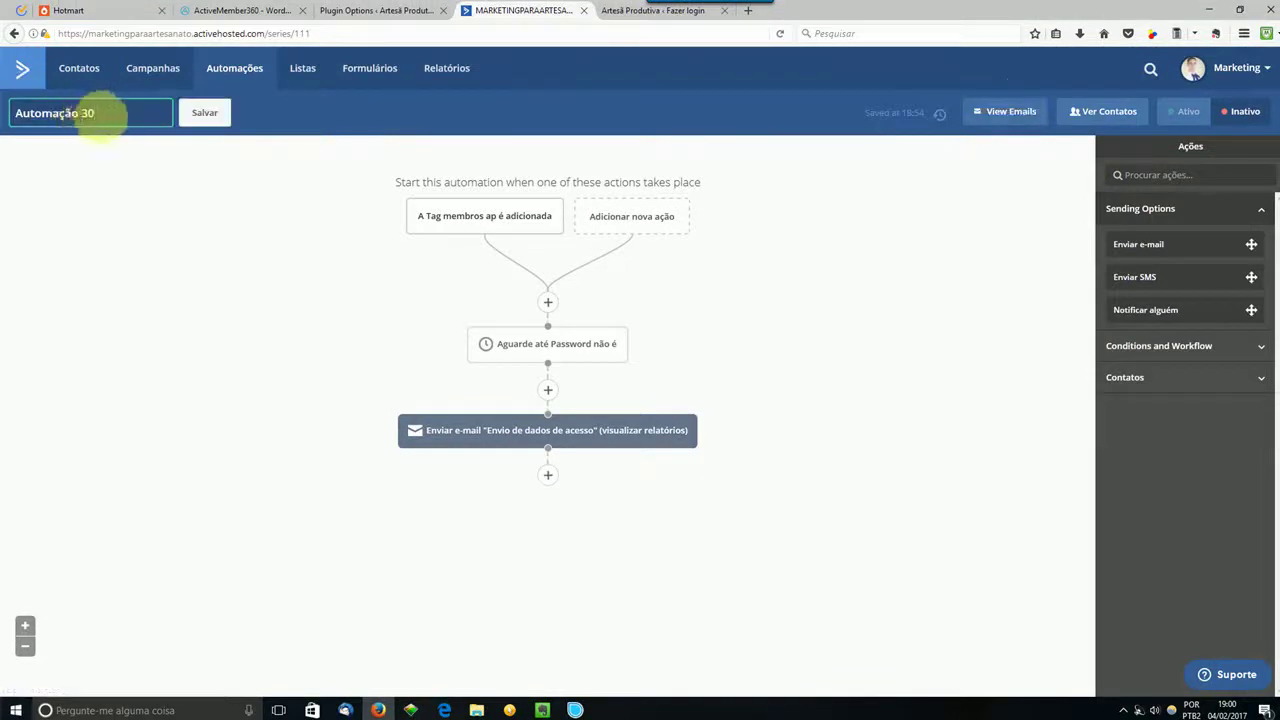
drag(100, 118, 12, 116)
text(Membros AP)
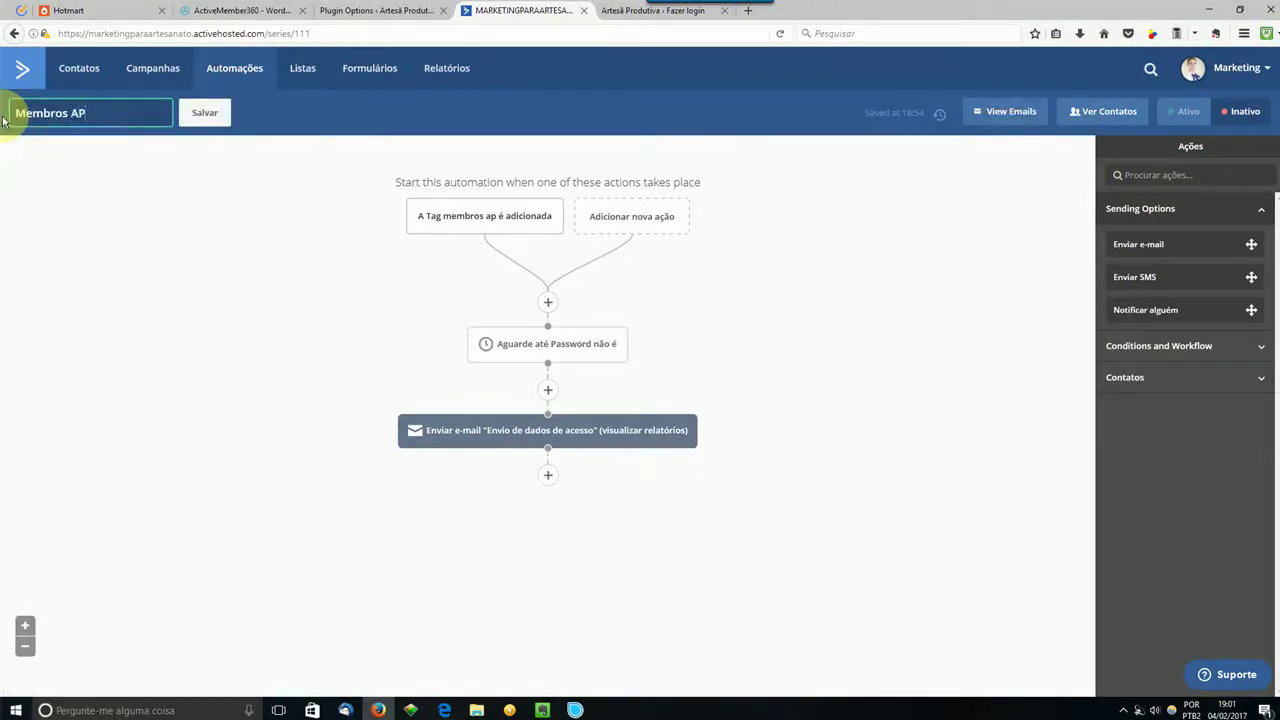
click(197, 111)
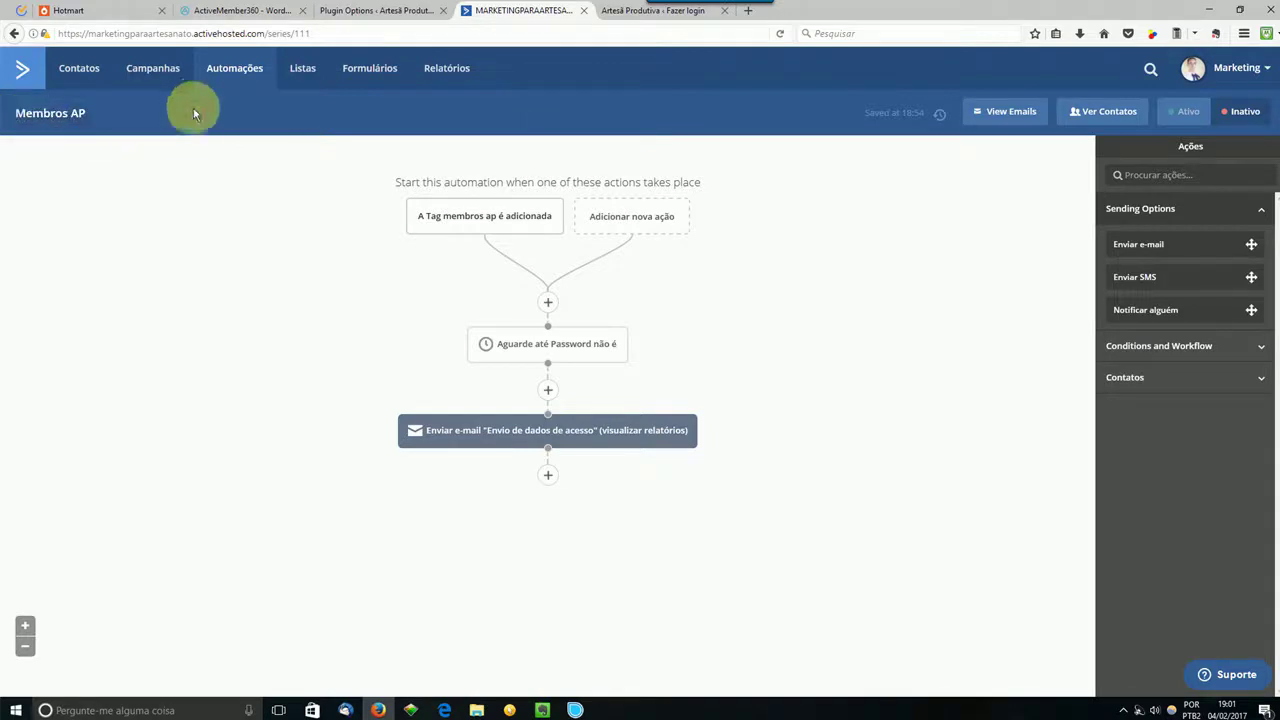
click(1189, 114)
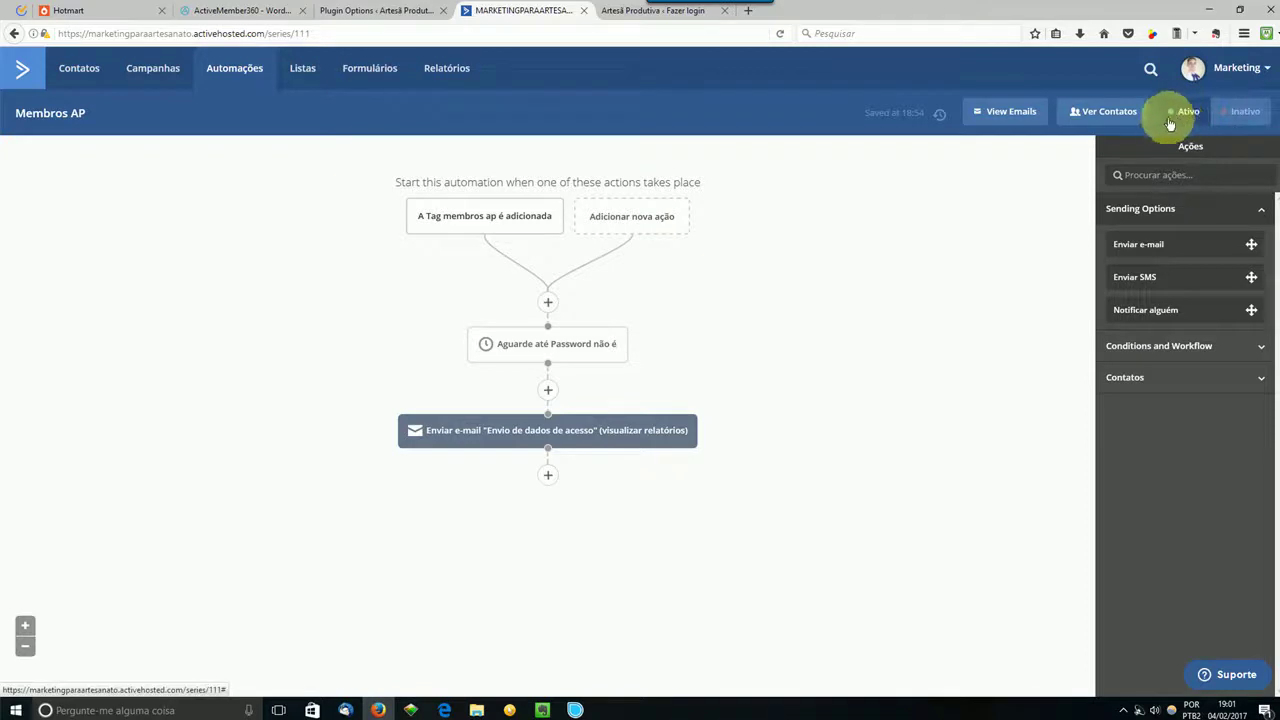
Step: Connect Hotmart's ListBoss to ActiveCampaign by authenticating with the API Url and API Key from ActiveCampaign's developer settings
click(80, 11)
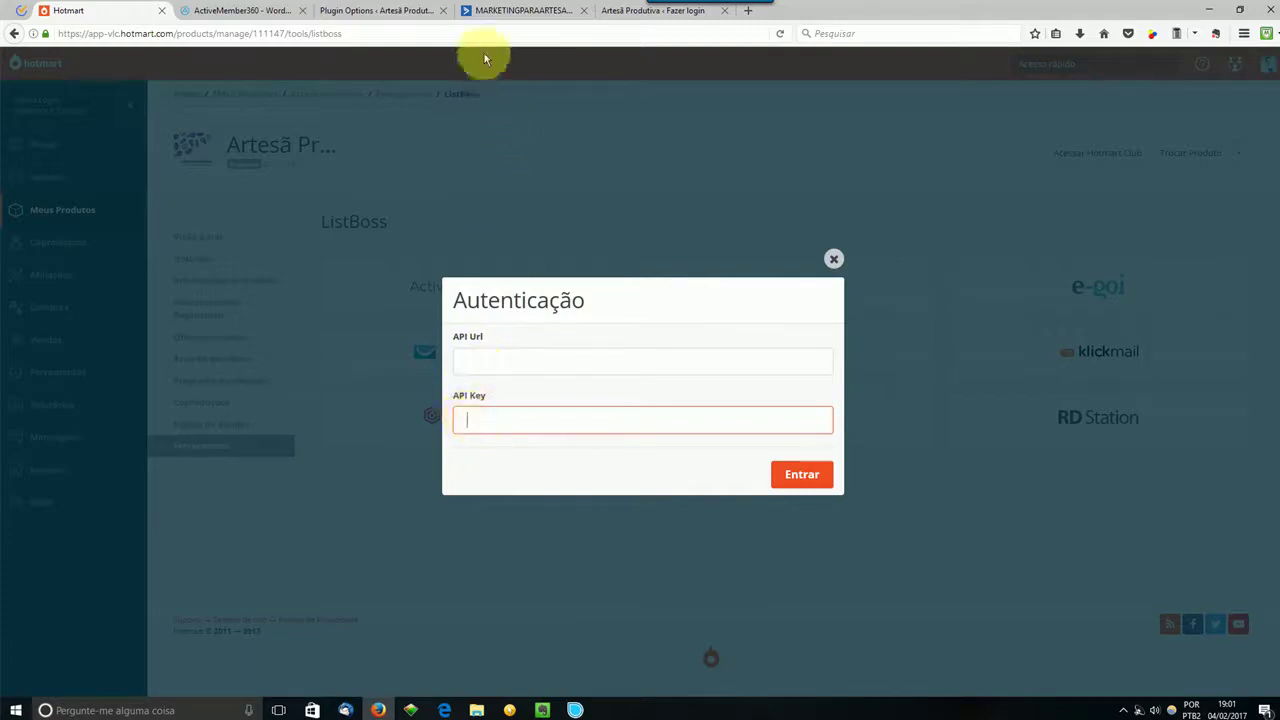
click(504, 12)
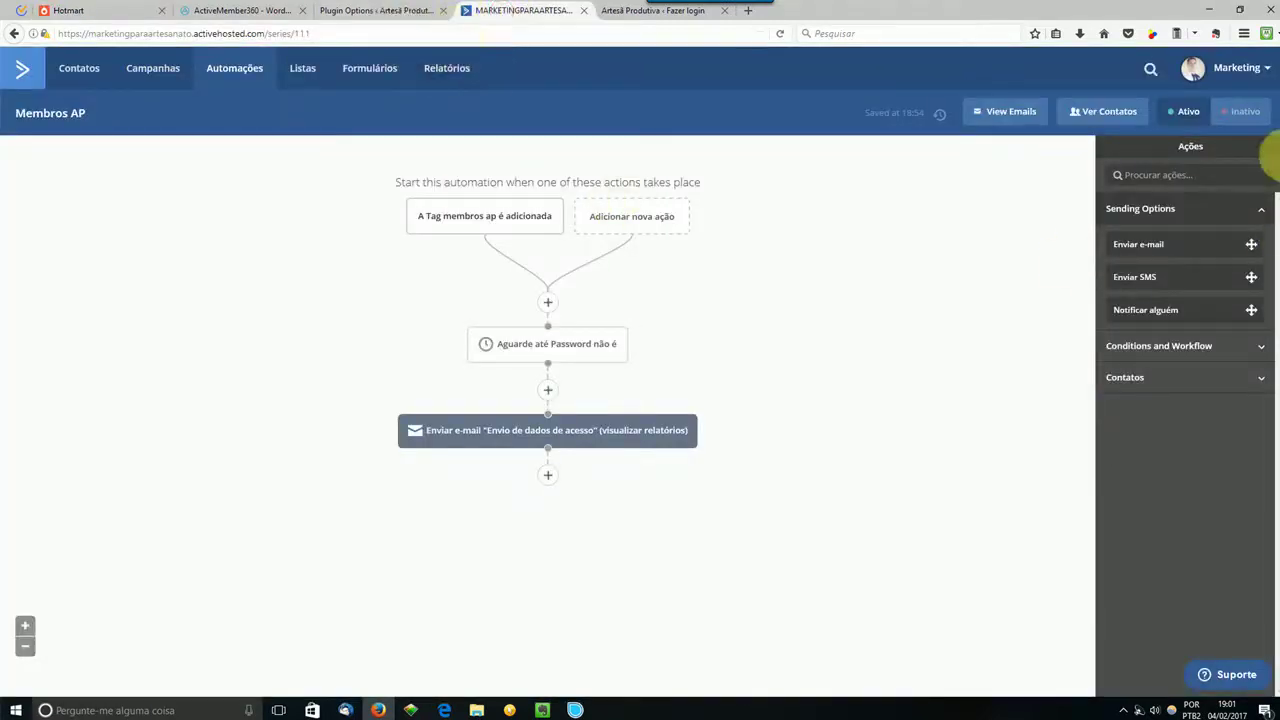
click(1250, 67)
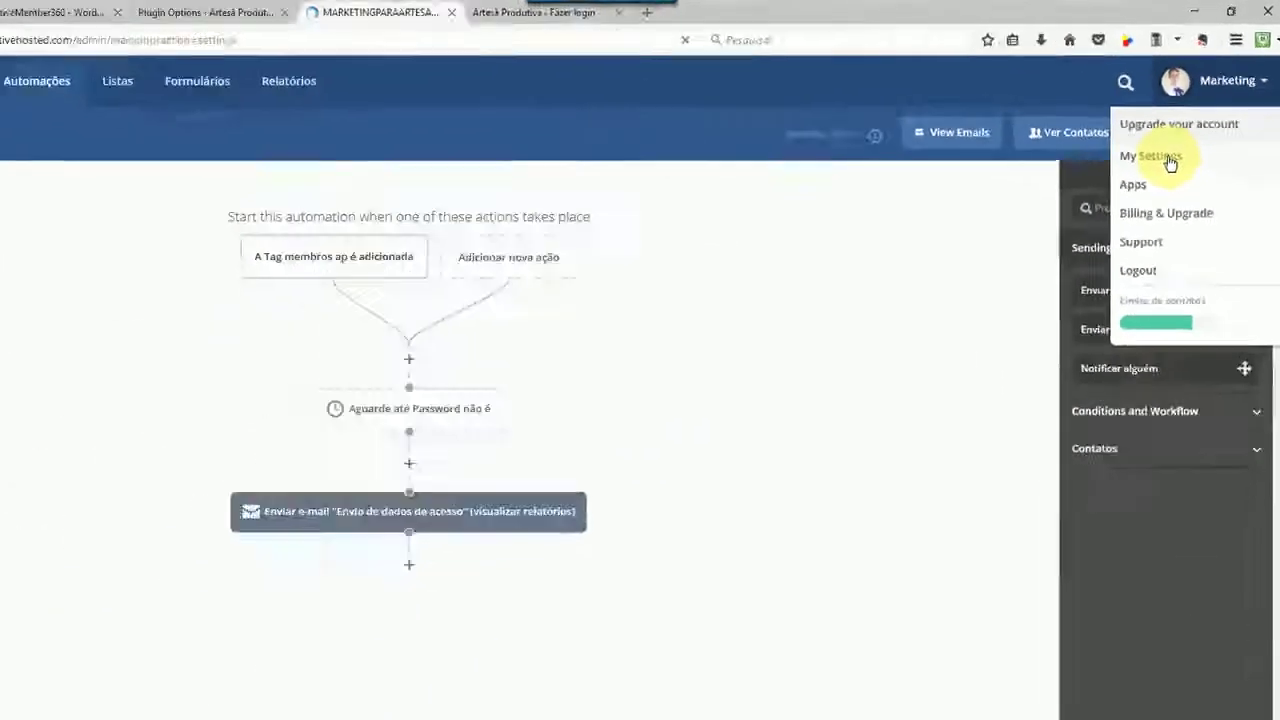
click(1090, 268)
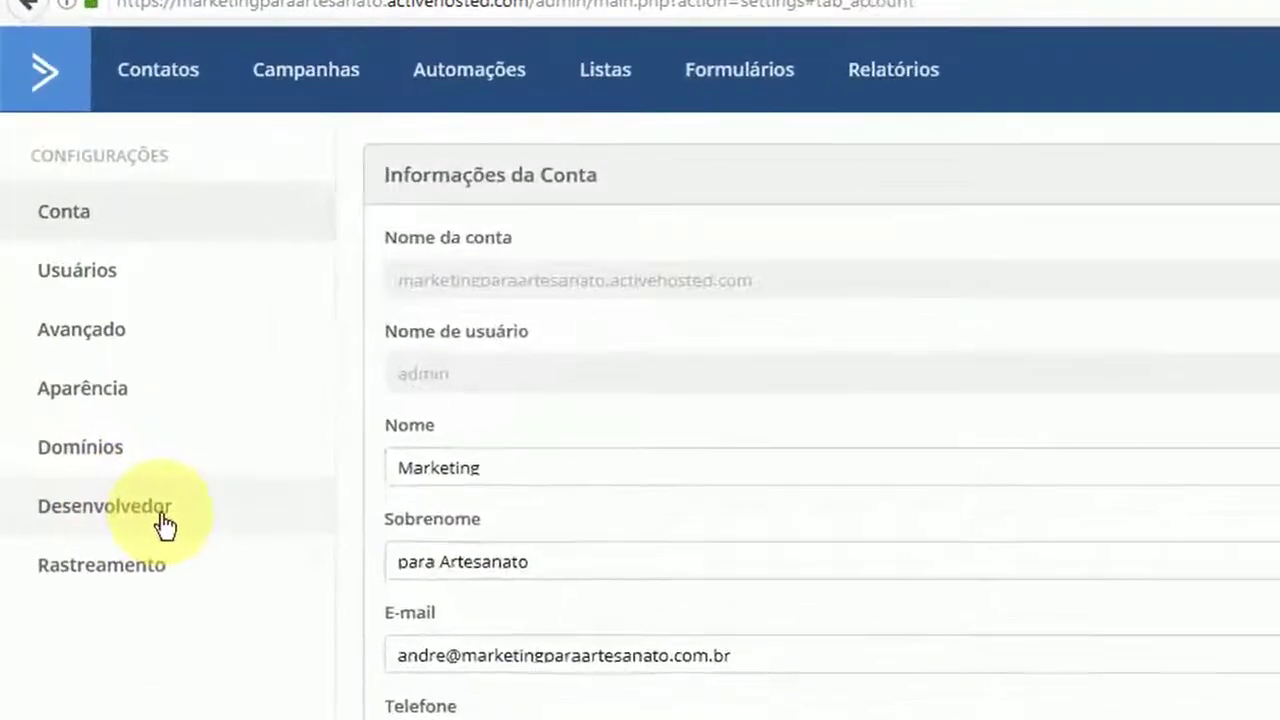
click(80, 293)
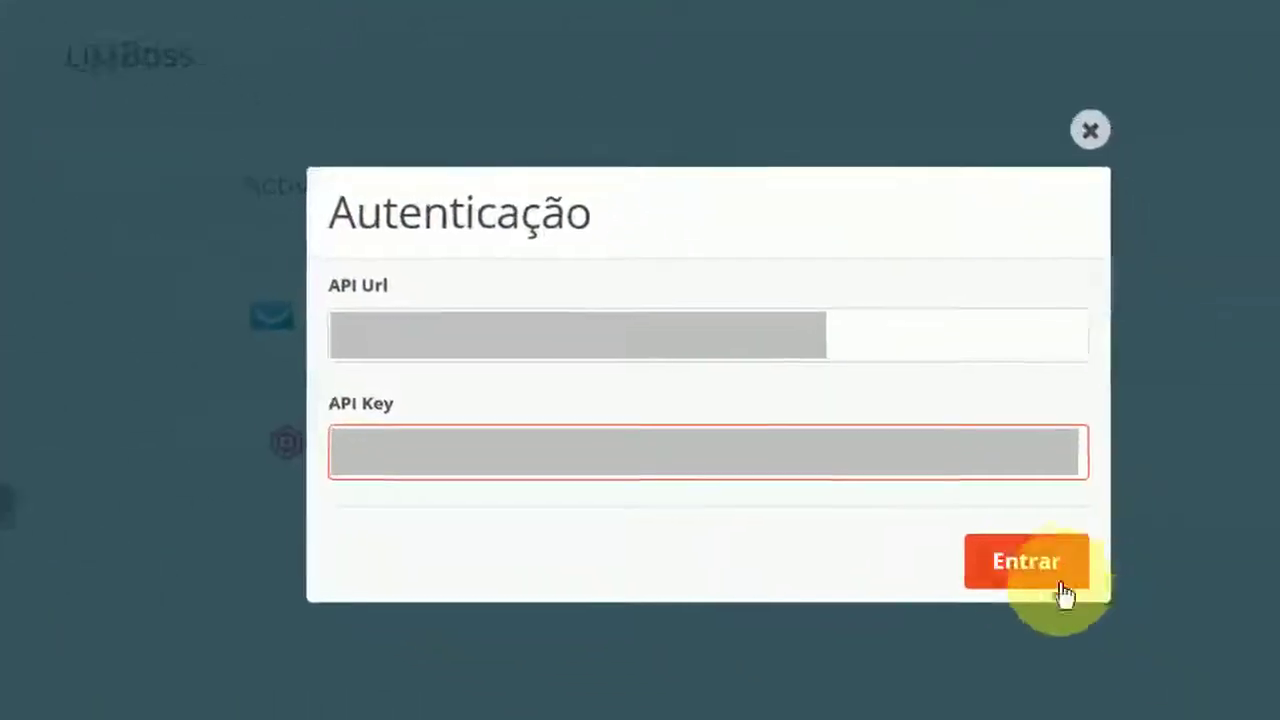
click(1022, 579)
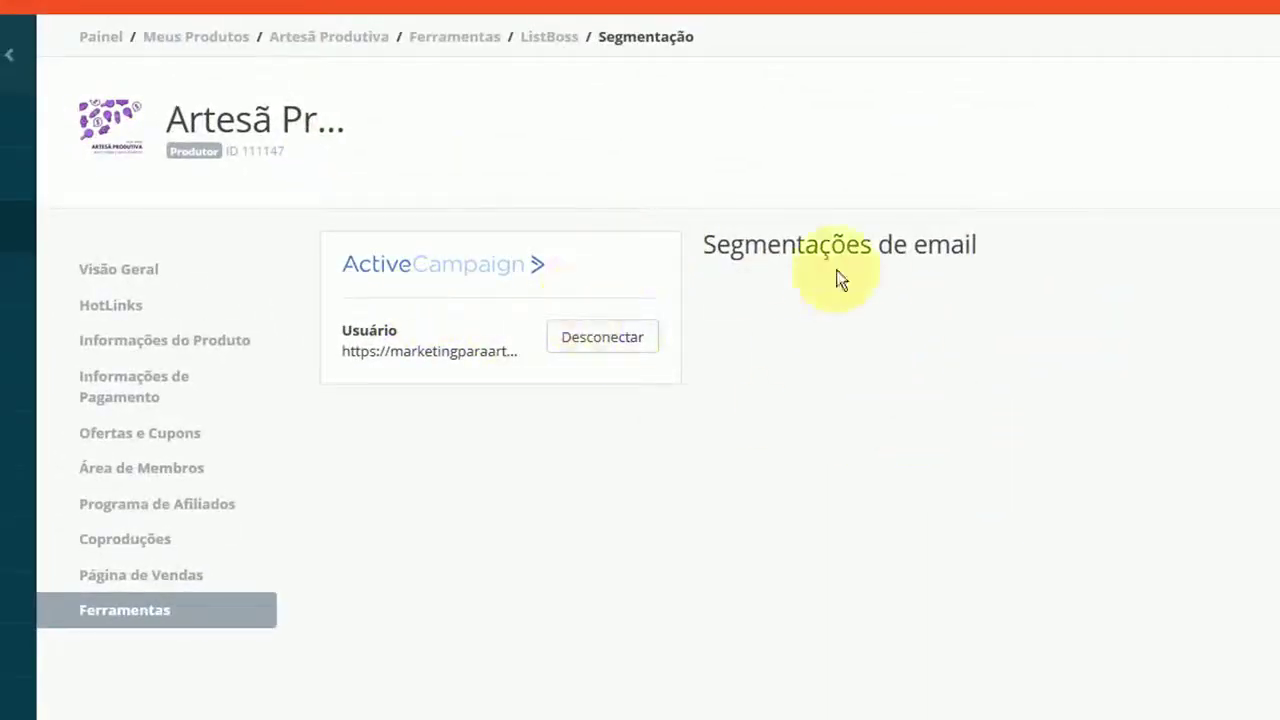
Step: Start a new email segmentation titled "Acesso á área de membros", triggered by the lead action Compra of type Aprovado
click(1088, 382)
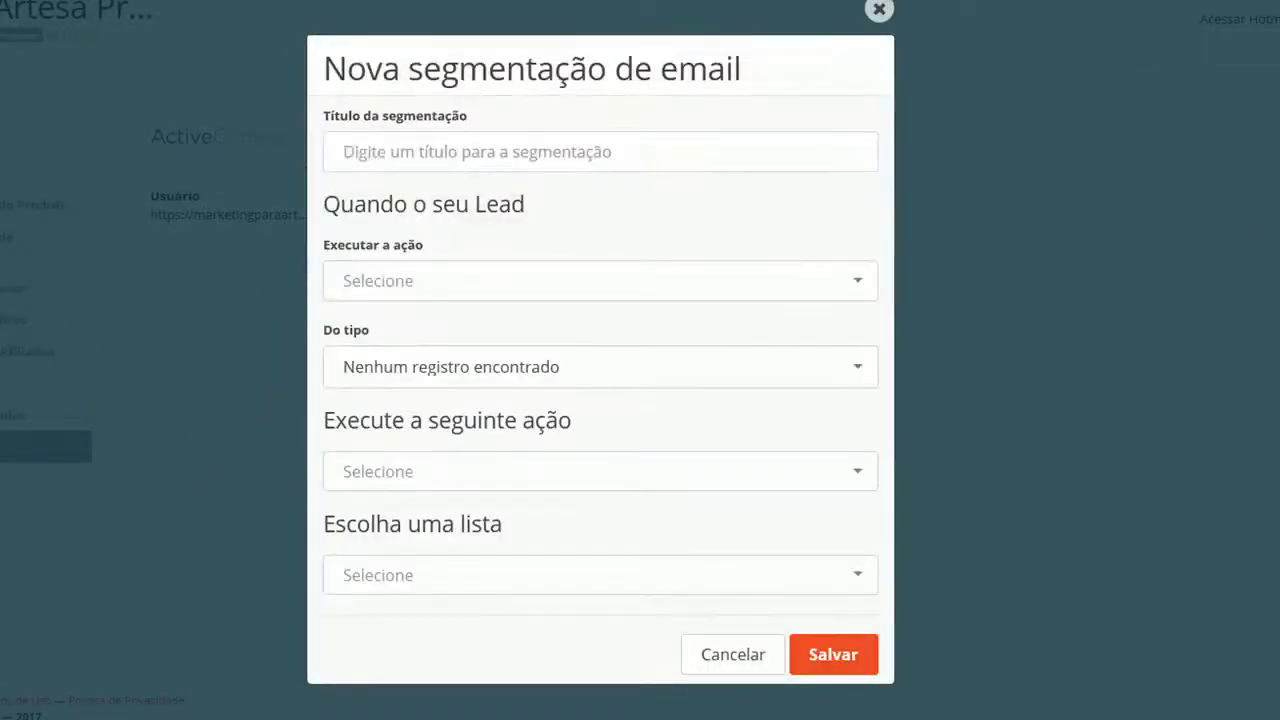
click(466, 151)
text(Acesso á área de membros)
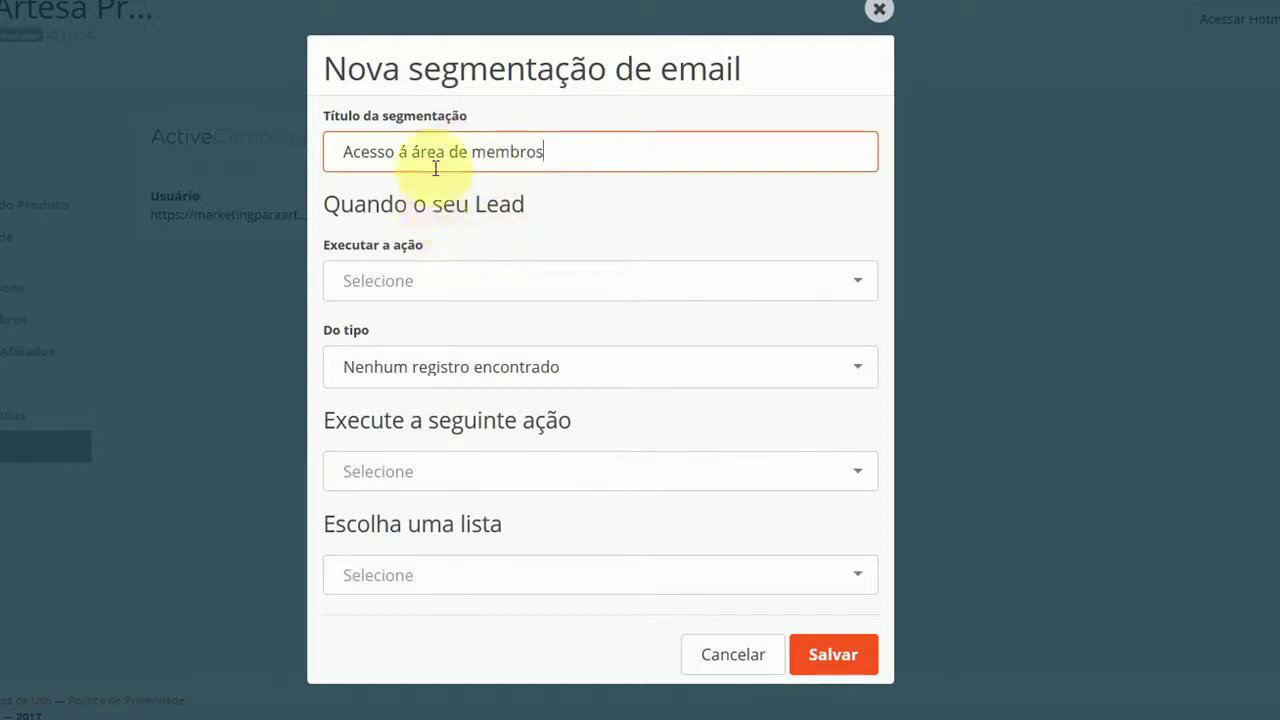
click(411, 291)
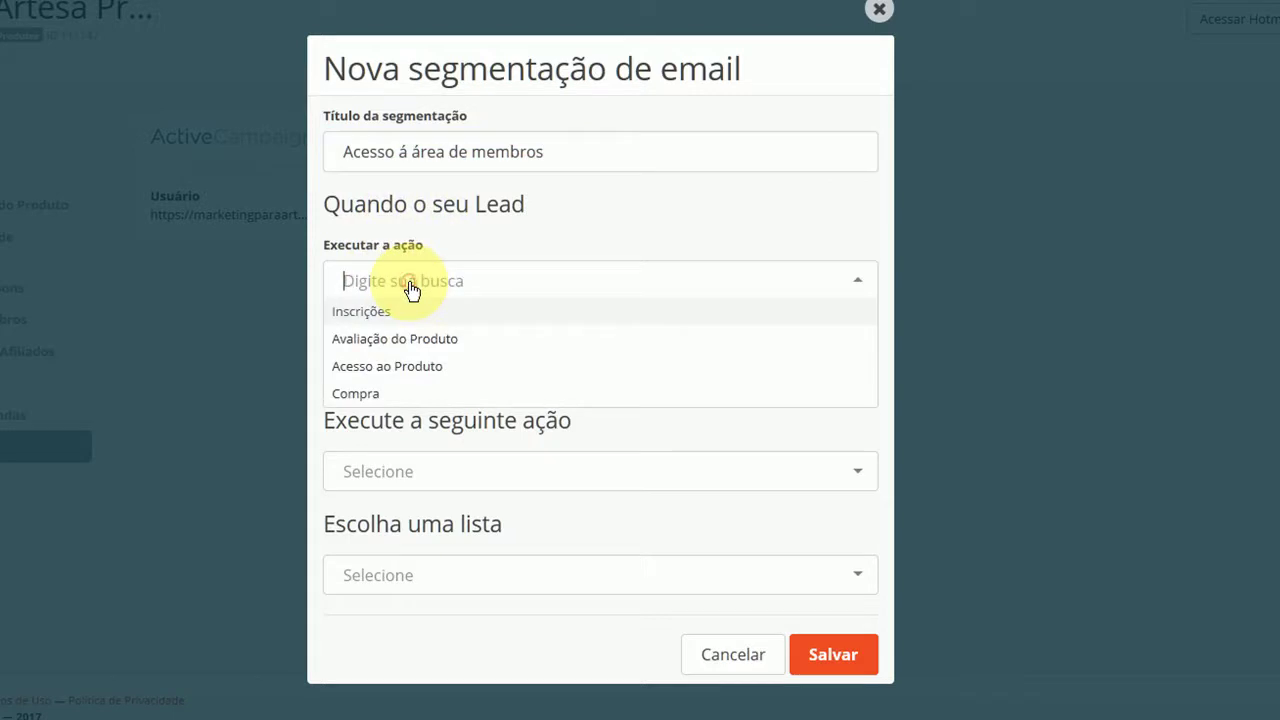
click(368, 398)
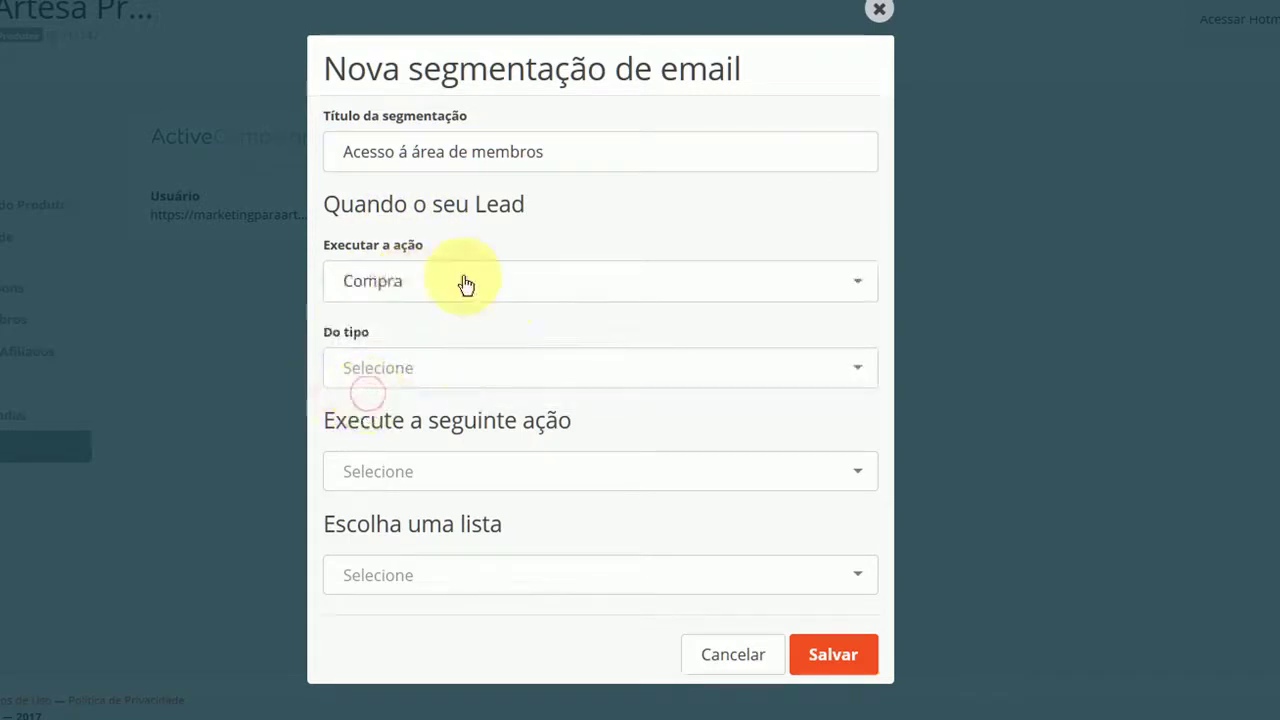
click(425, 369)
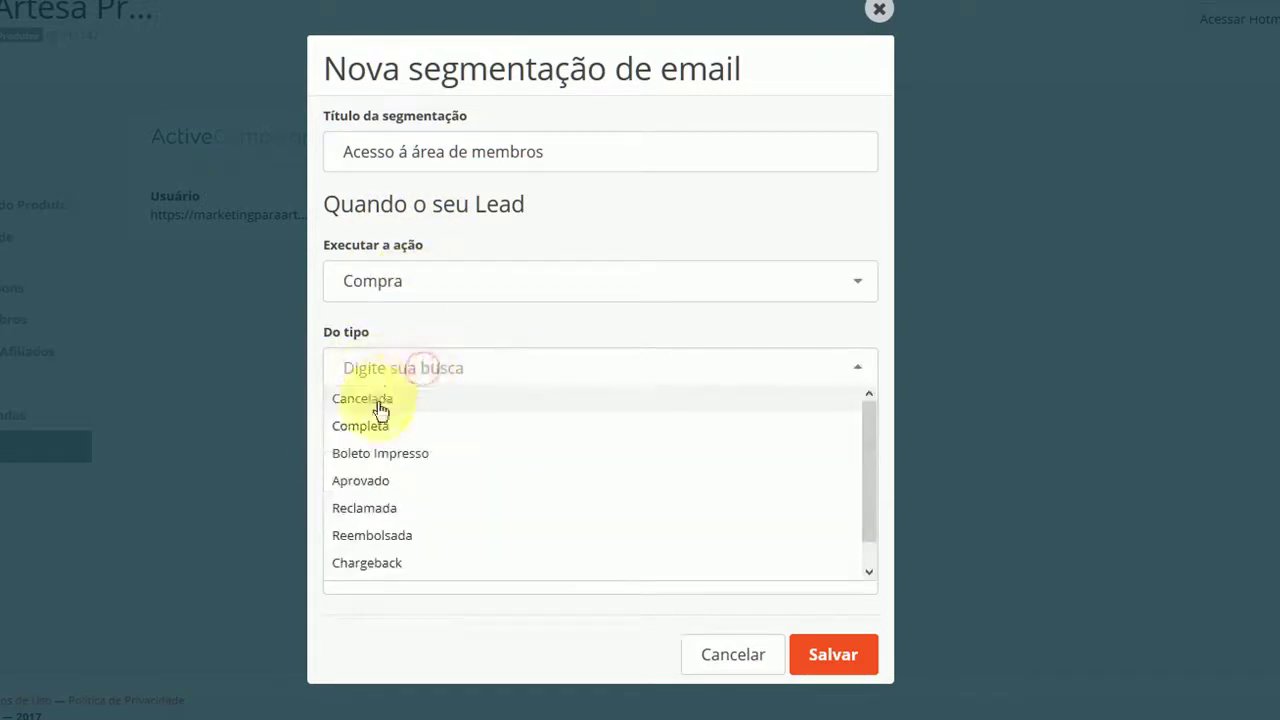
click(381, 481)
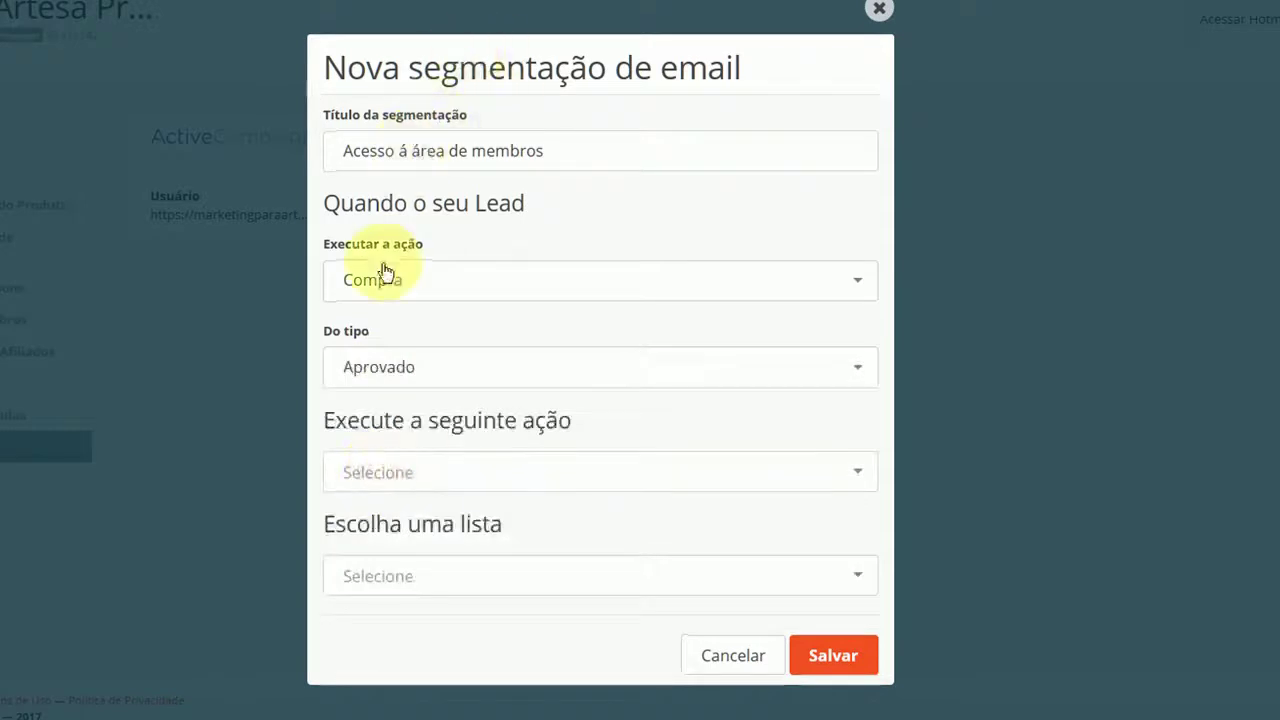
Step: Set the segmentation's action to "Adicionar ou remover uma tag no lead" and add the ActiveMember360 membership tag "membros ap"
click(428, 474)
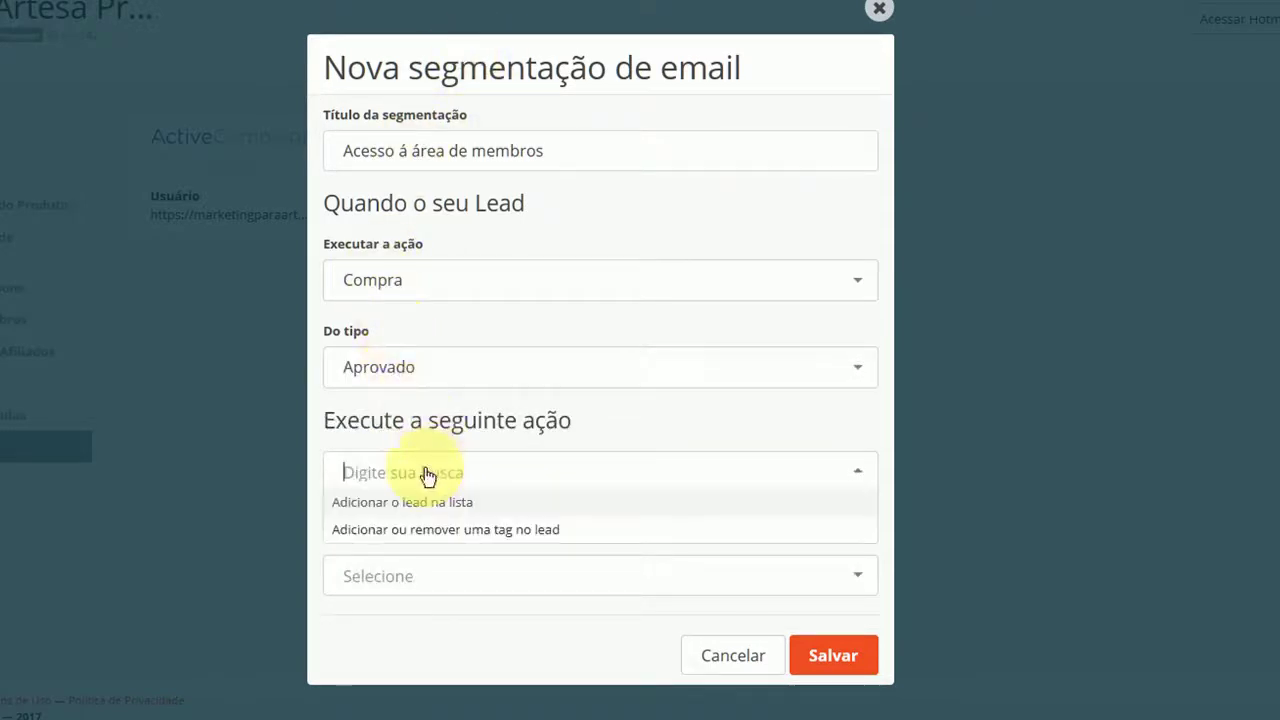
click(418, 541)
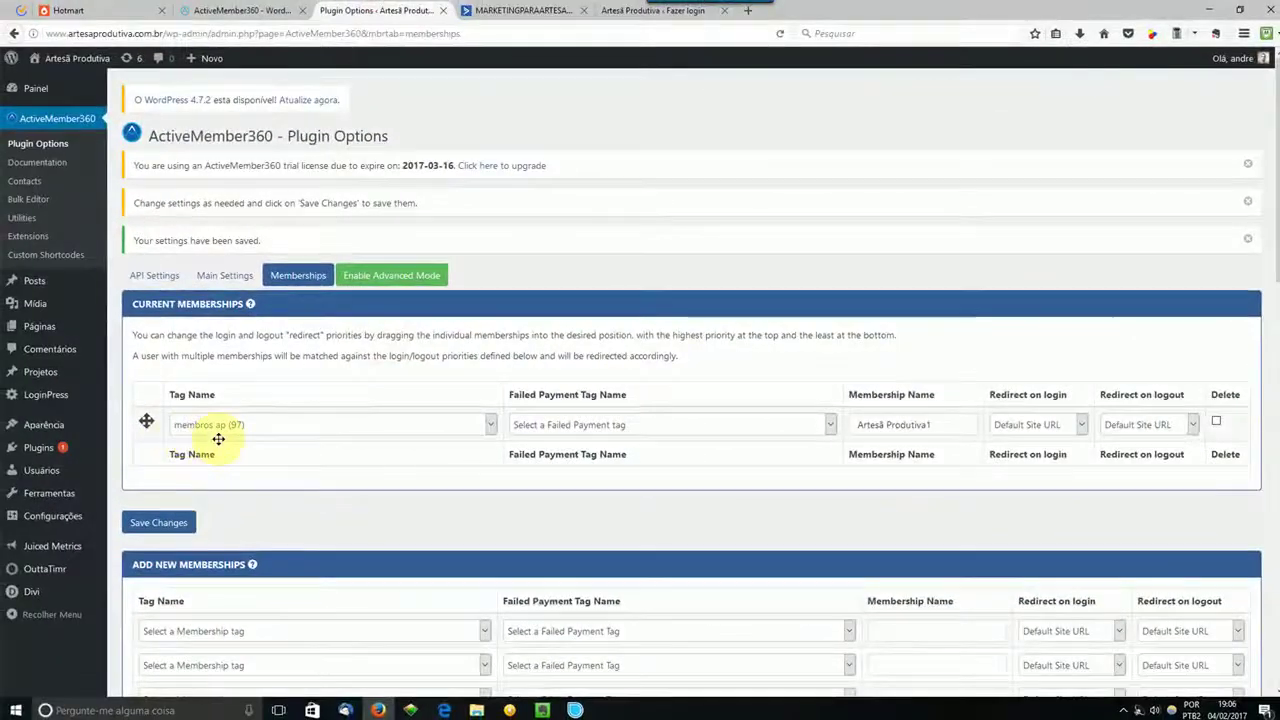
click(108, 8)
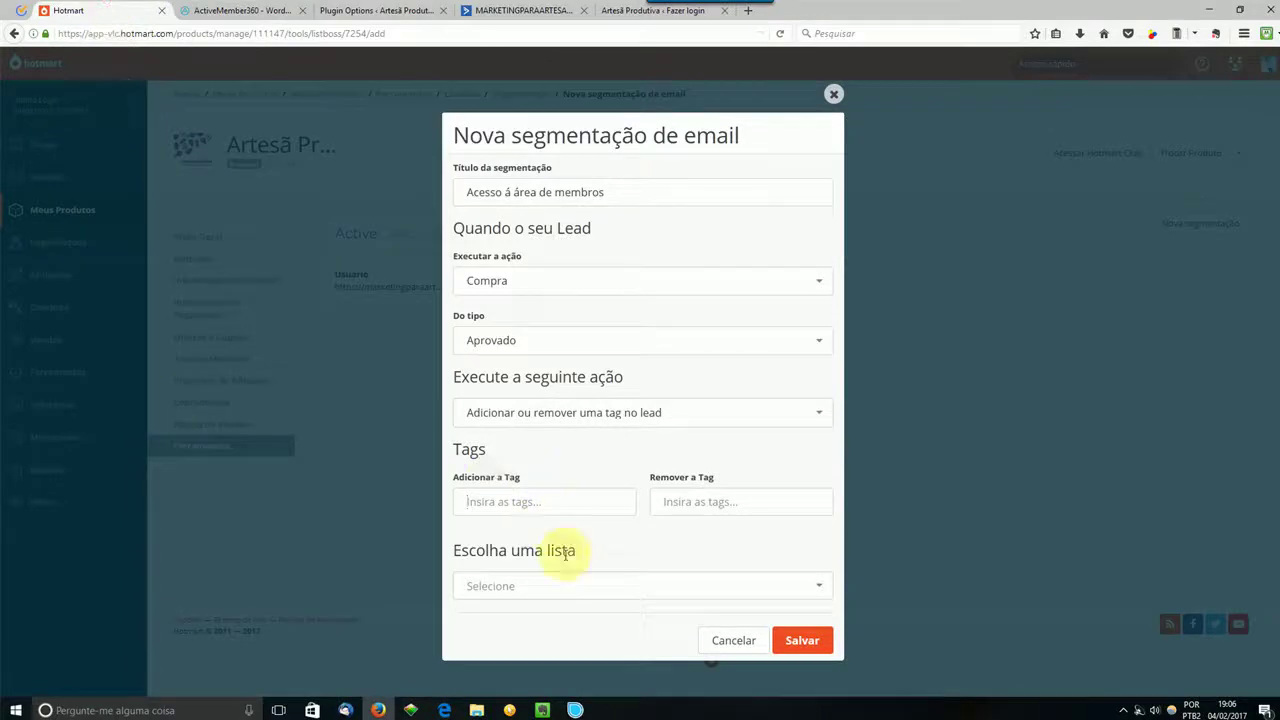
text(mbros ap)
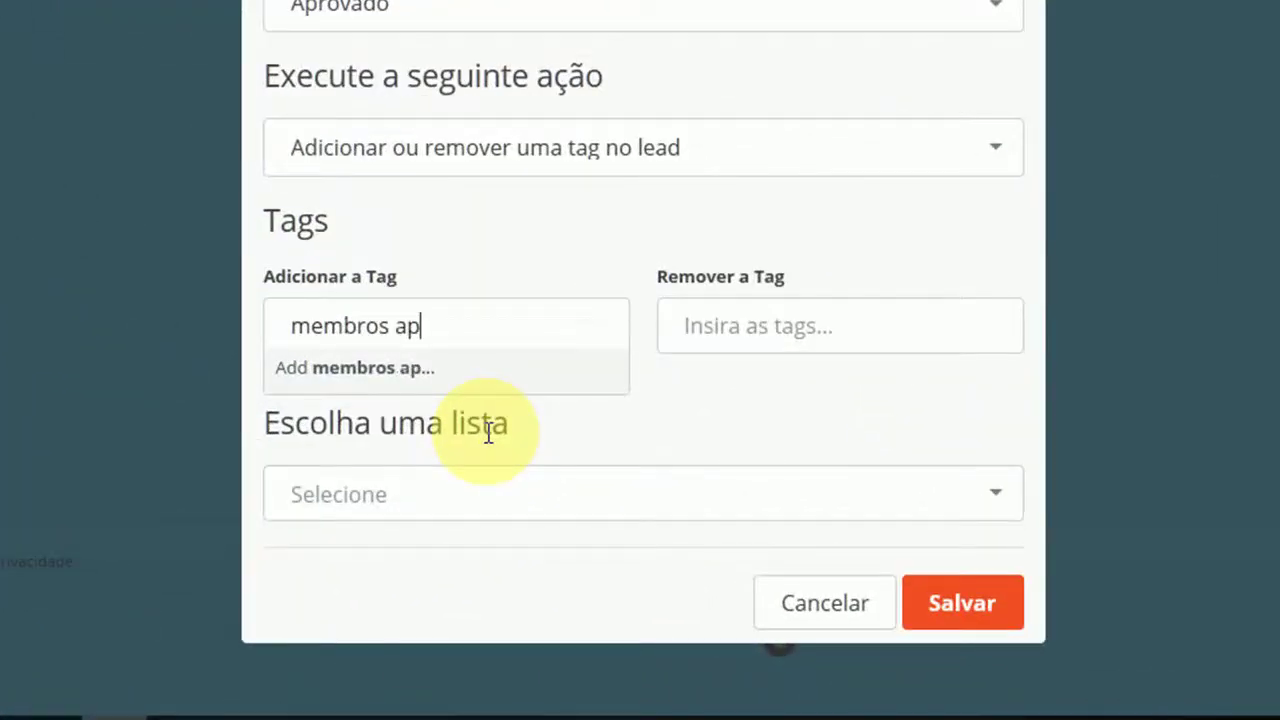
key(Return)
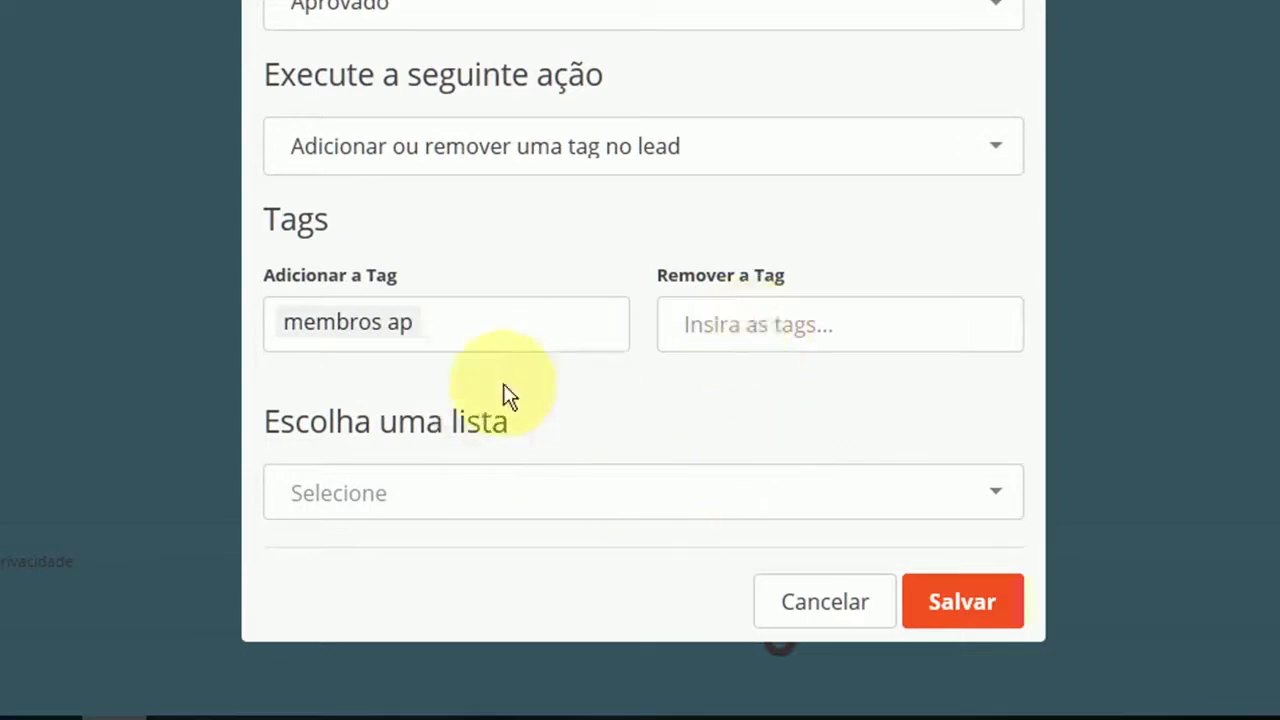
Step: Choose the list "Membros Artesã Produtiva" for the segmentation and save it
click(480, 500)
scroll(623, 569, down, 5)
scroll(663, 557, down, 10)
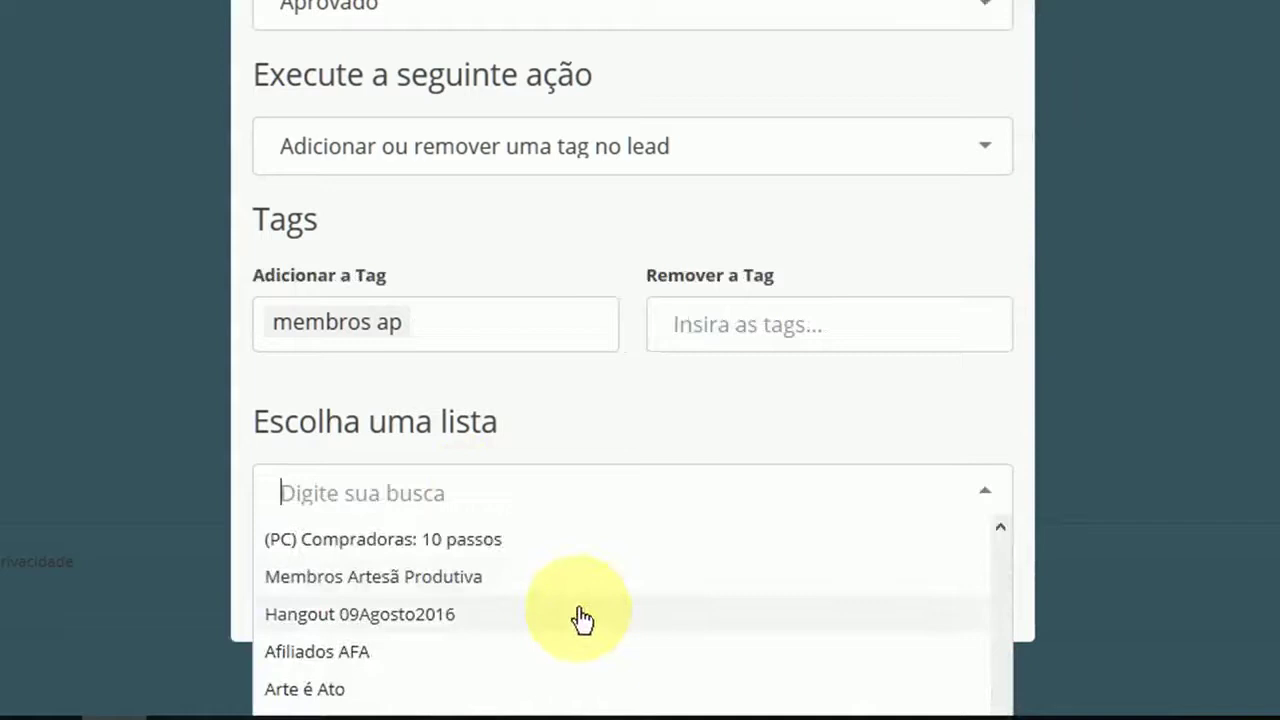
click(425, 580)
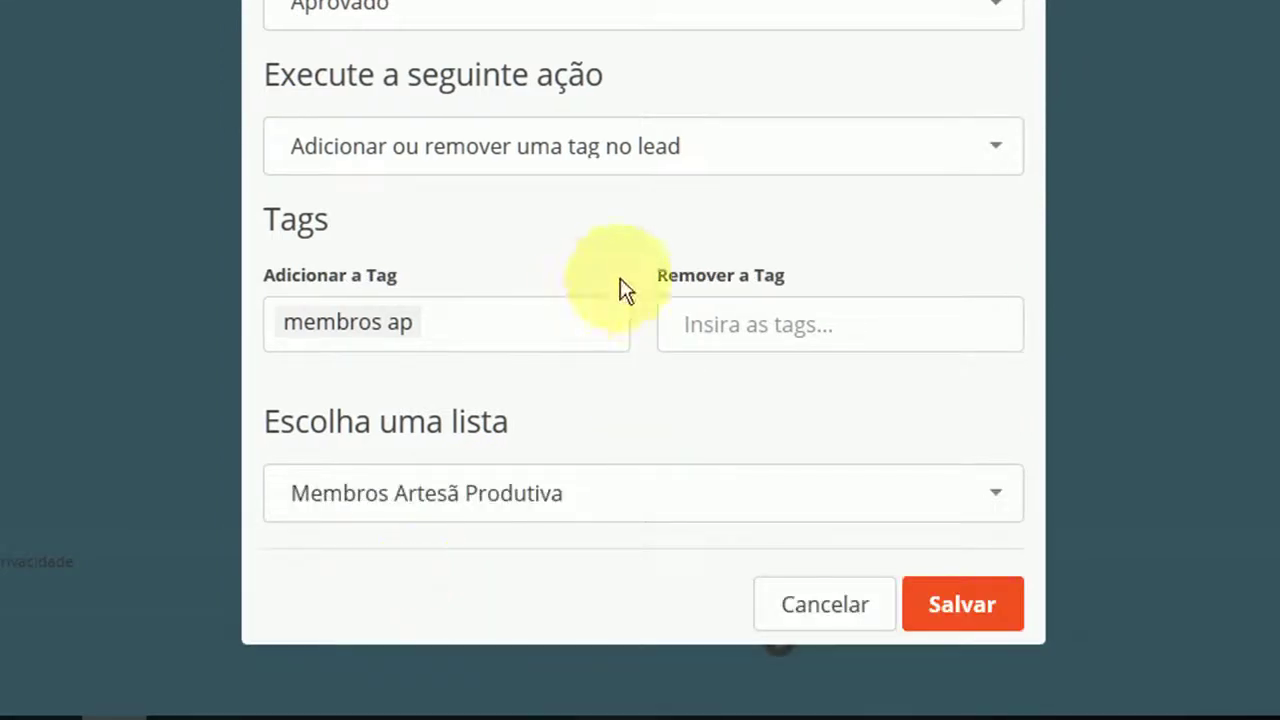
click(963, 605)
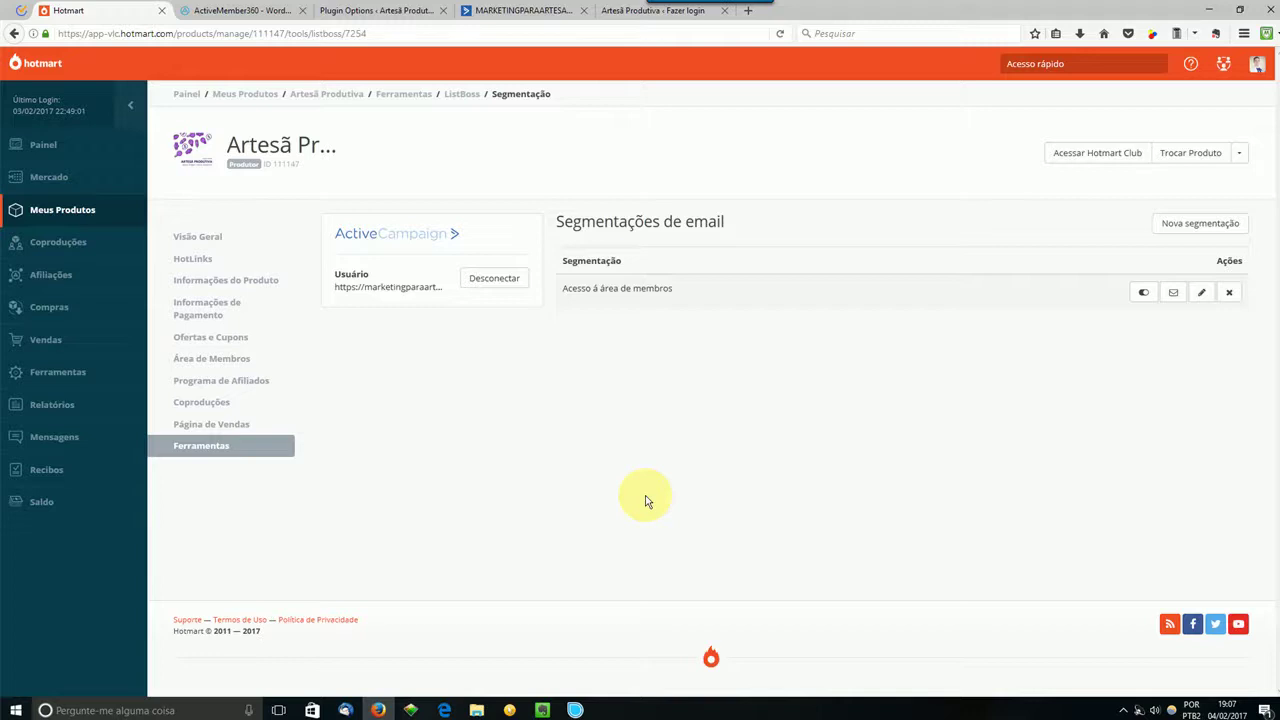
Step: Examine the Artesã Produtiva login page with an empty username field and the LoginPress customization options in WordPress
click(632, 14)
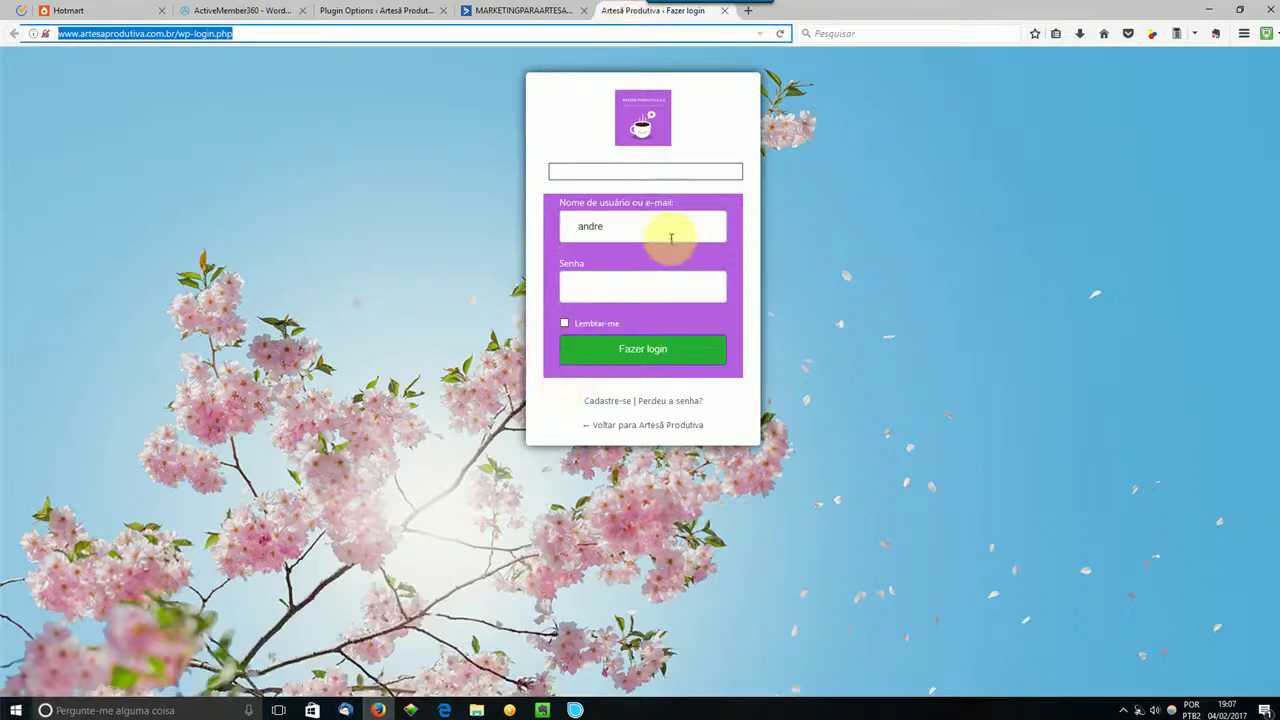
drag(665, 228, 564, 222)
key(BackSpace)
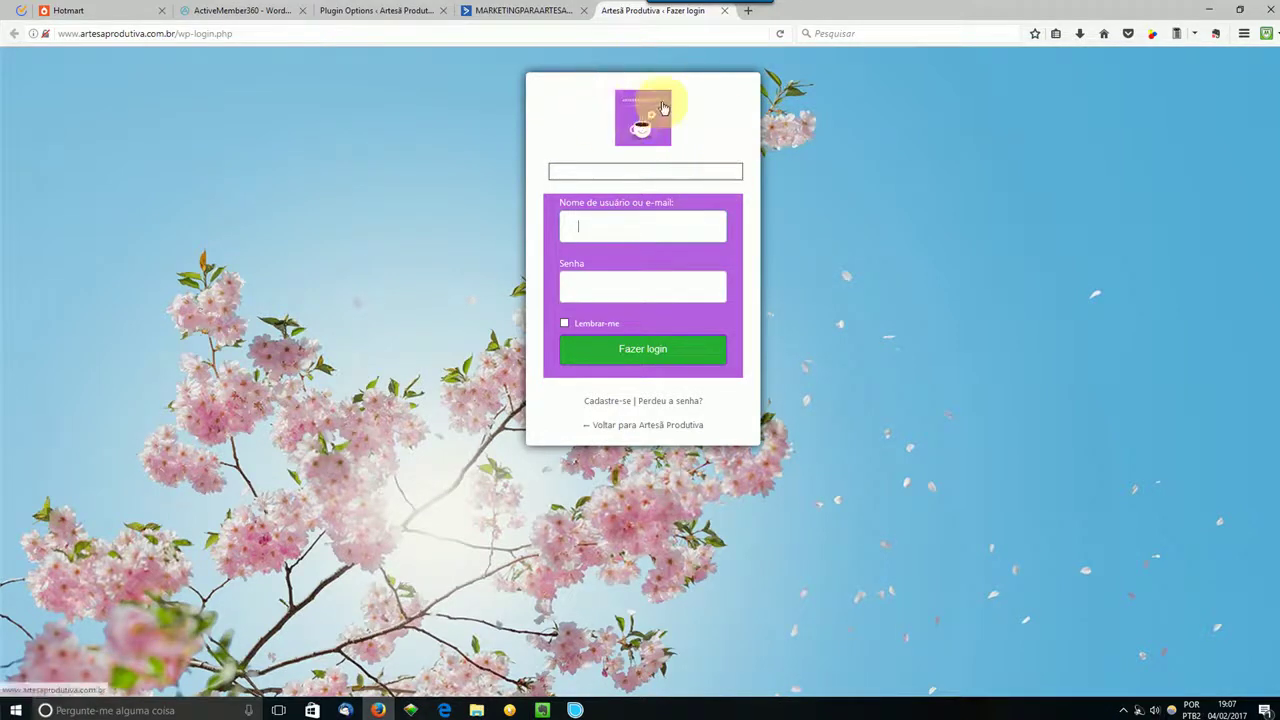
click(378, 10)
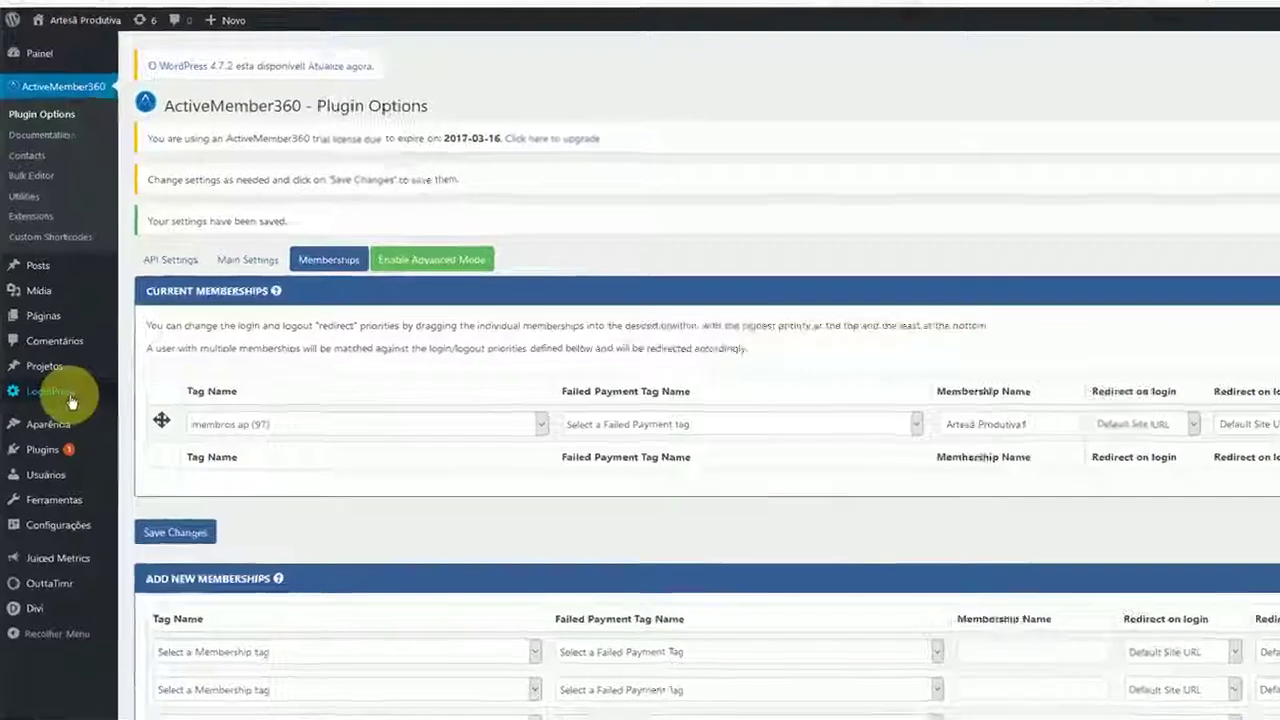
mouse_move(70, 400)
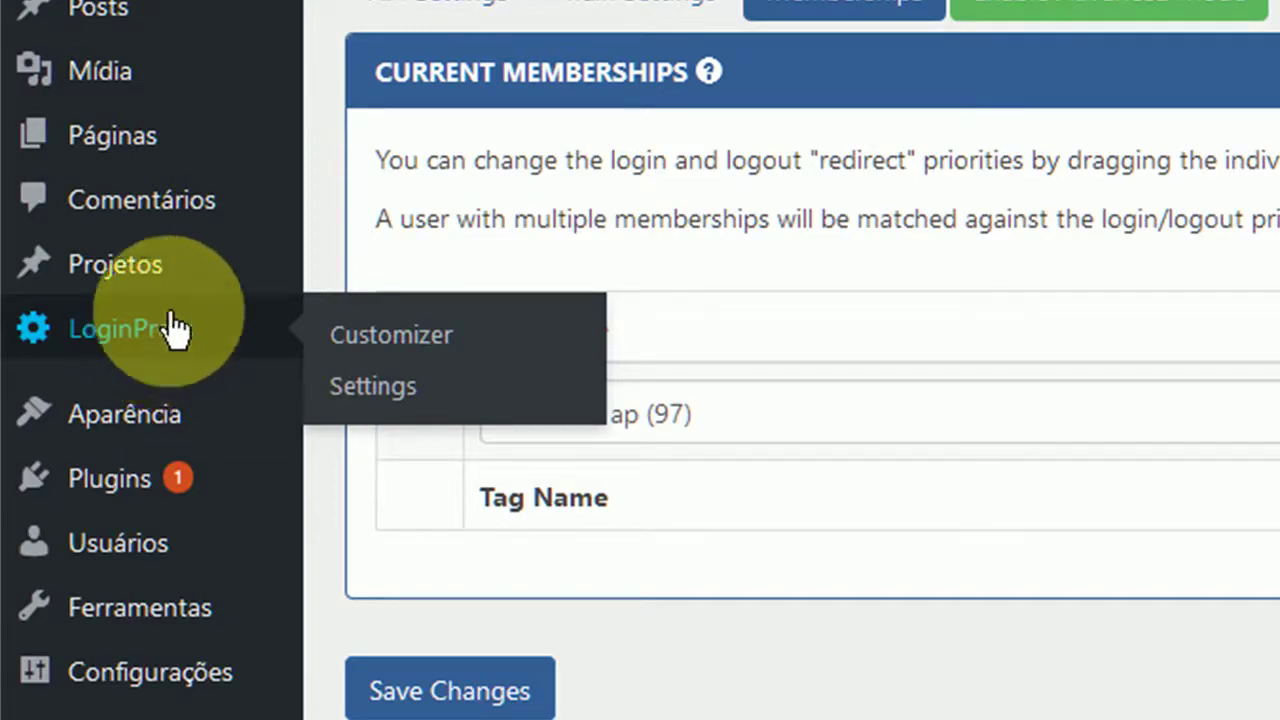
click(378, 340)
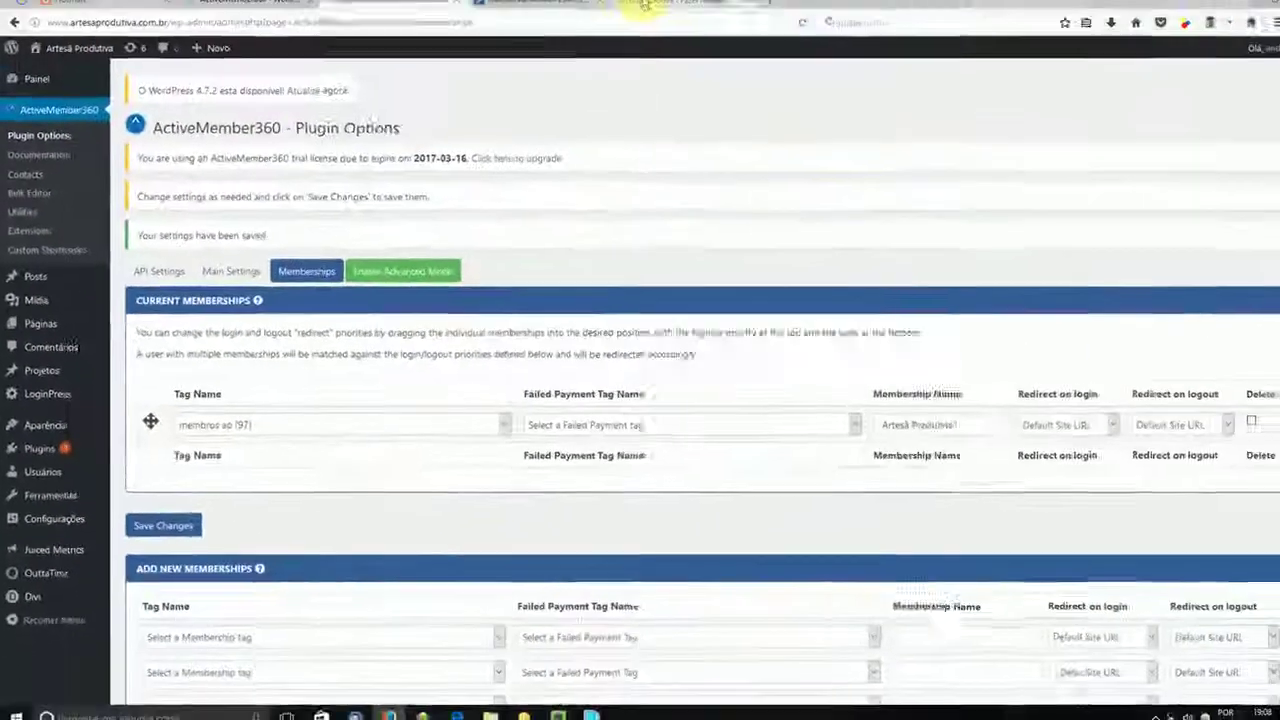
click(623, 12)
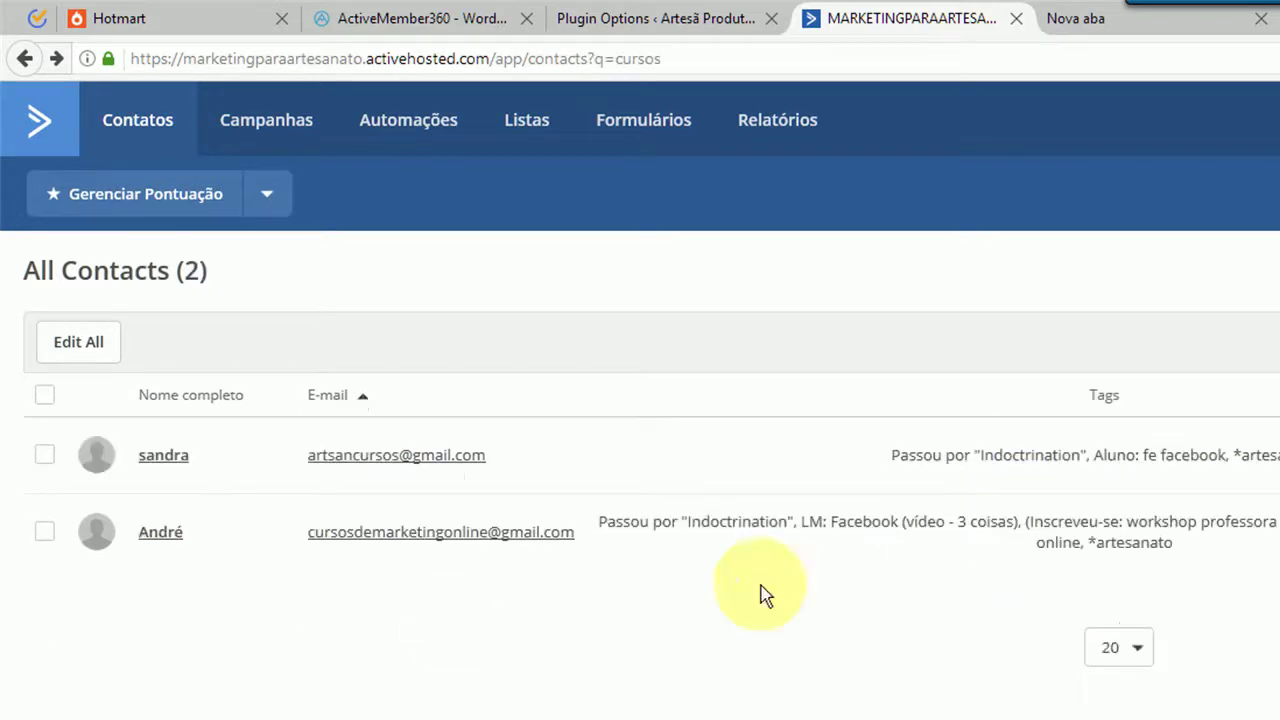
Step: Open the second contact found in ActiveCampaign and add it to the list "Membros Artesã Produtiva"
click(496, 543)
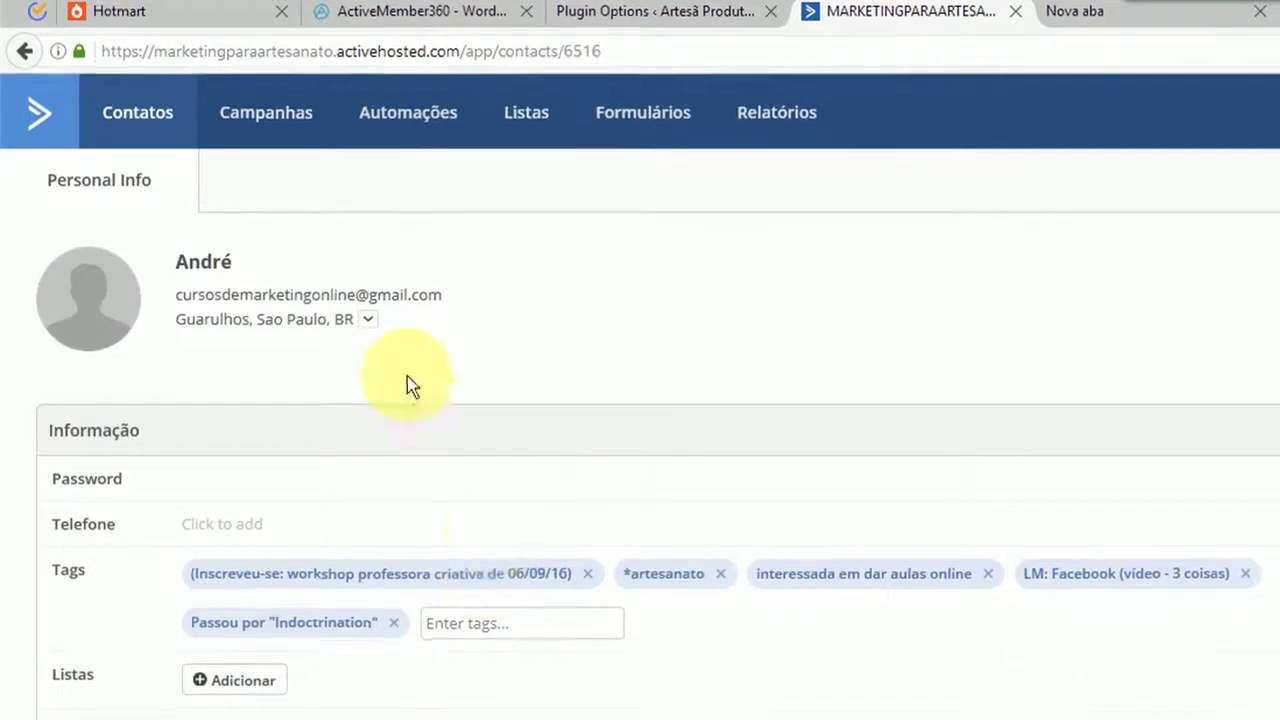
scroll(409, 389, down, 2)
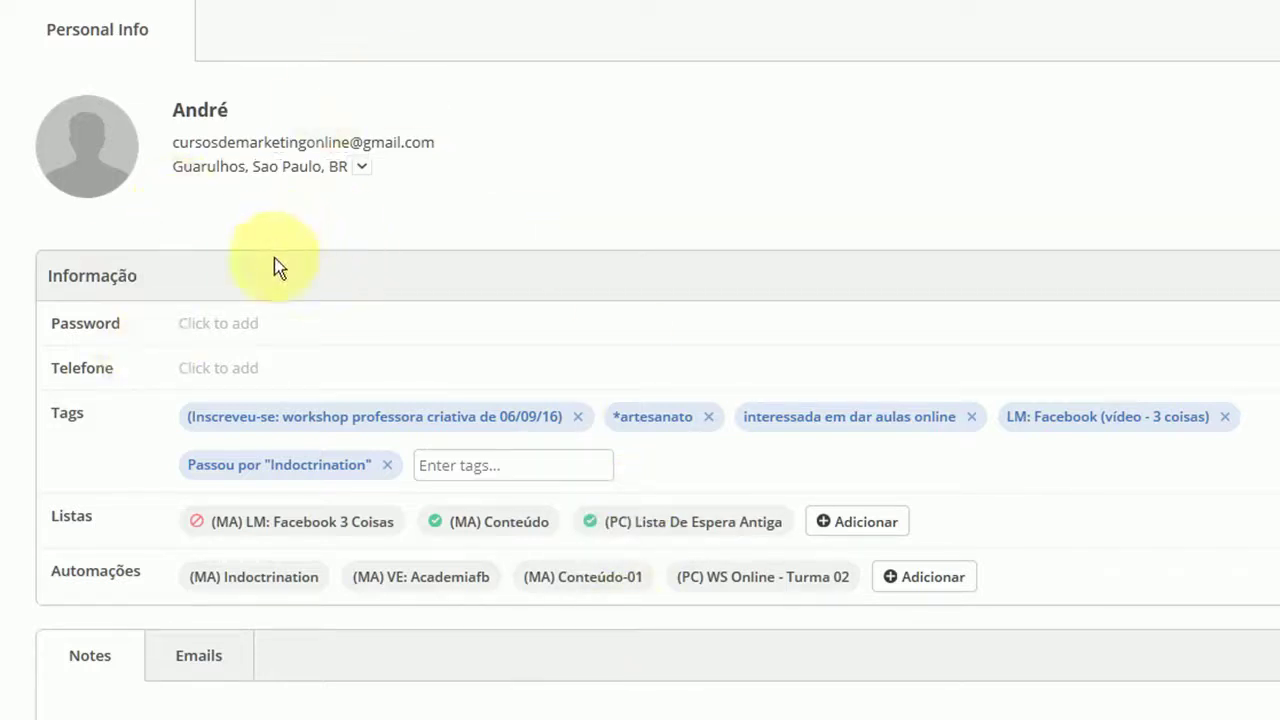
click(476, 466)
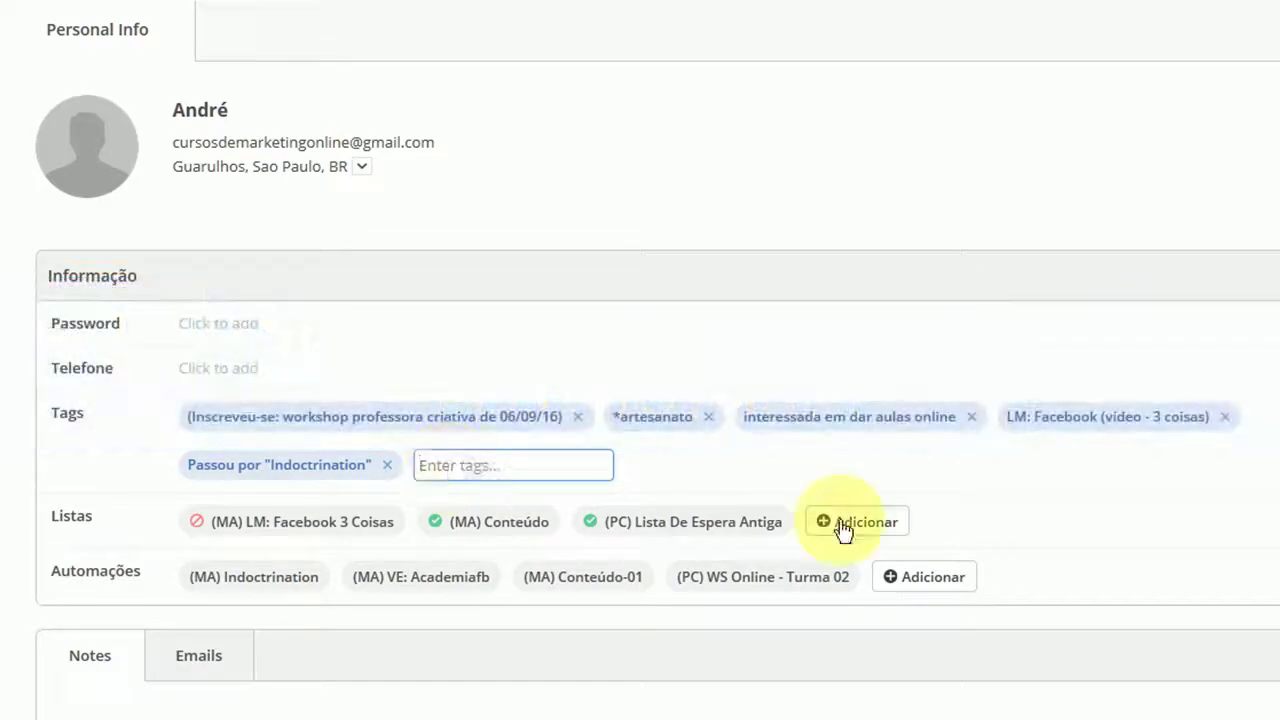
click(843, 522)
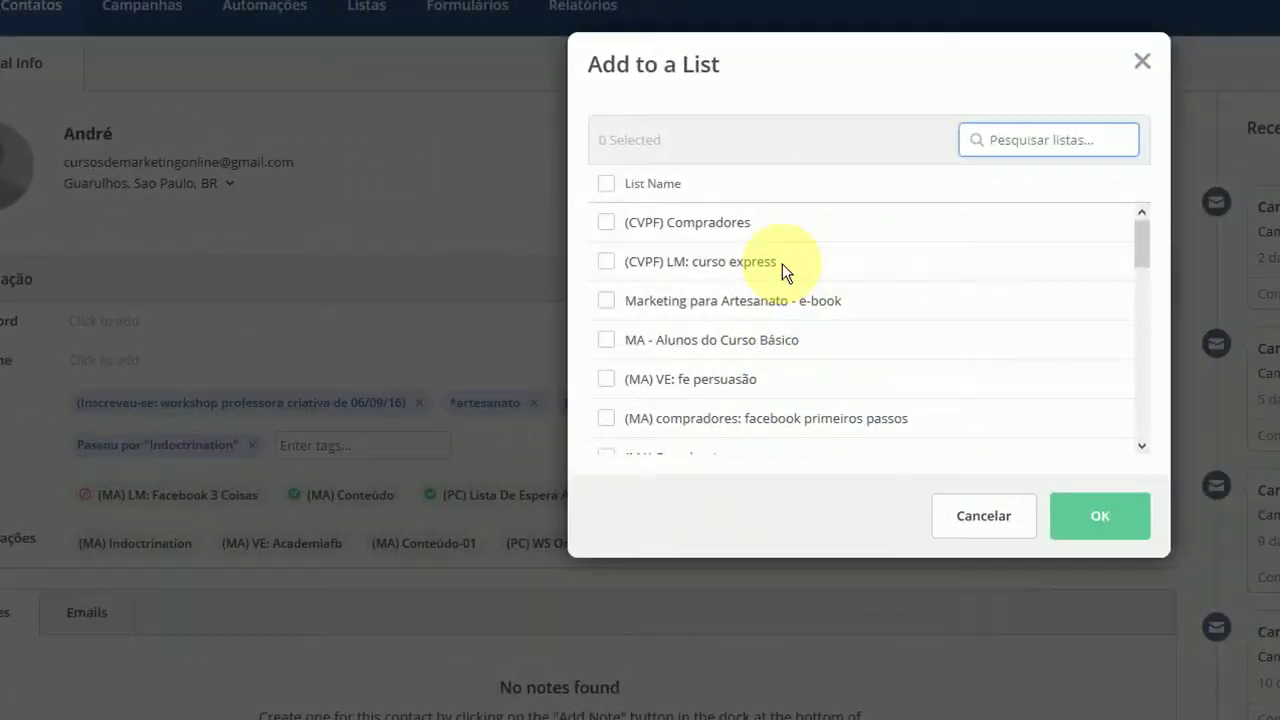
scroll(750, 270, down, 5)
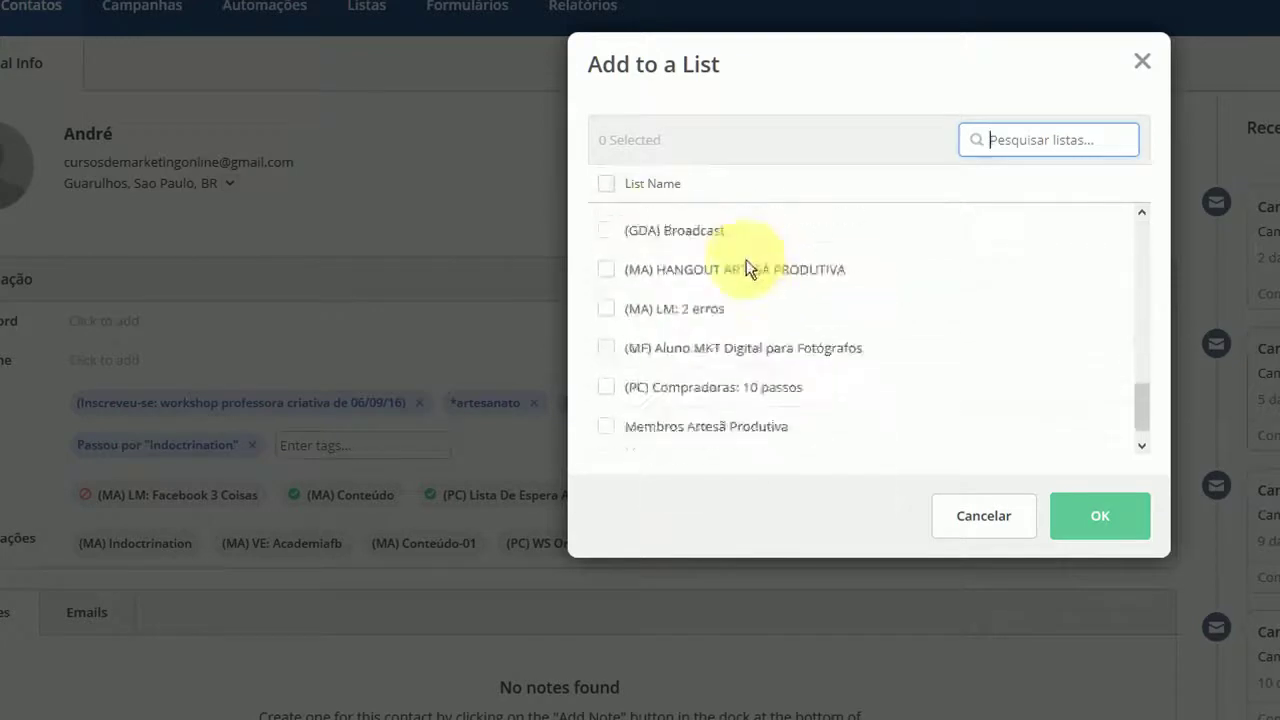
click(657, 405)
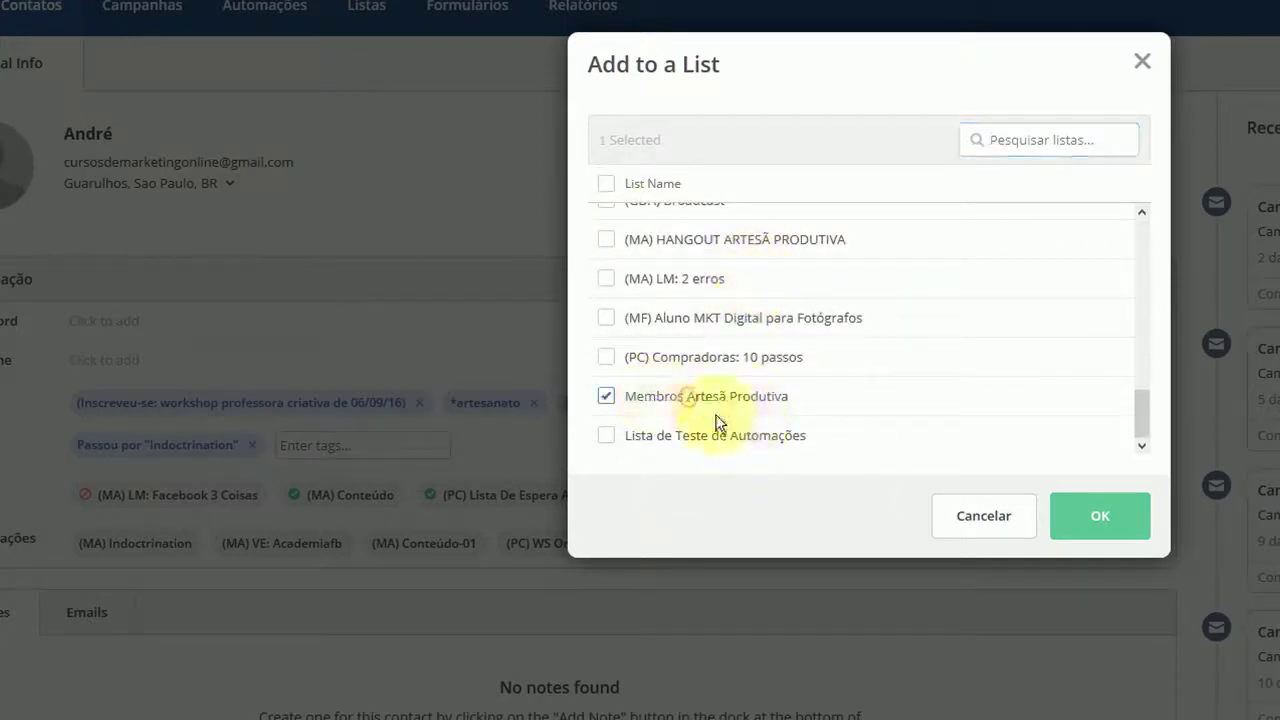
click(1108, 528)
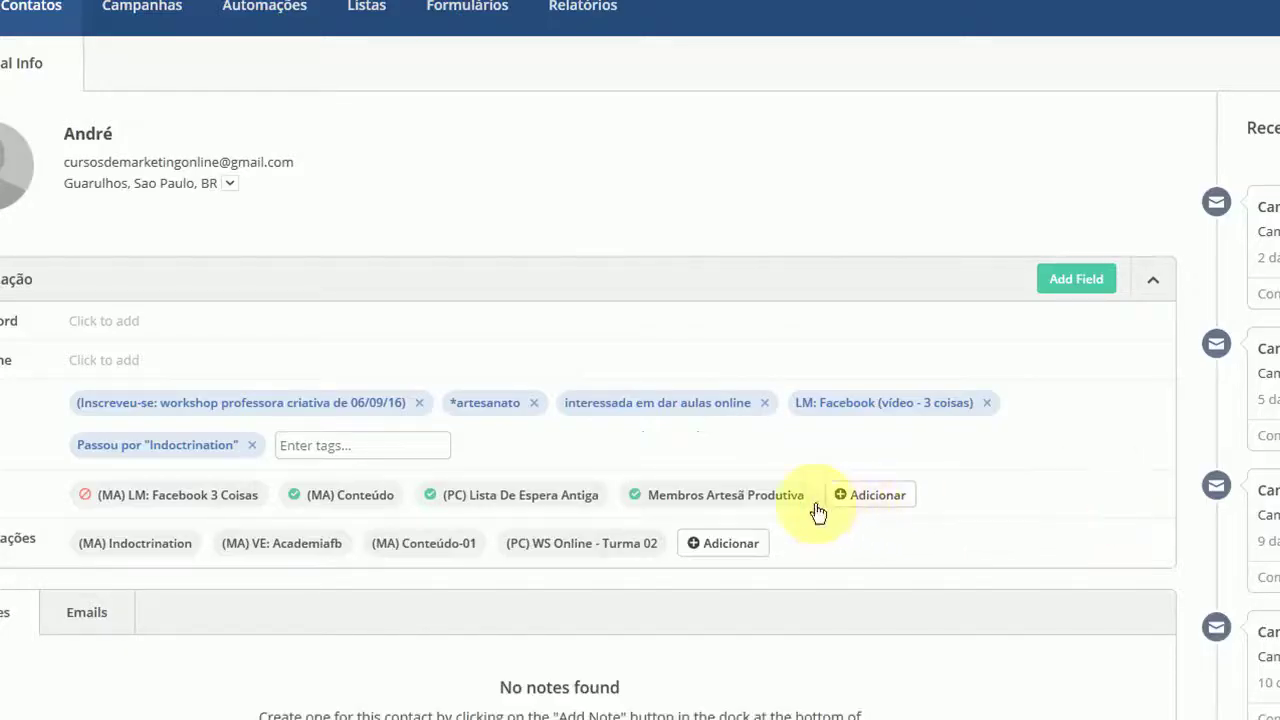
Step: Add the tag "membros ap" to the opened contact to trigger the members' access automation
click(343, 450)
text(memb)
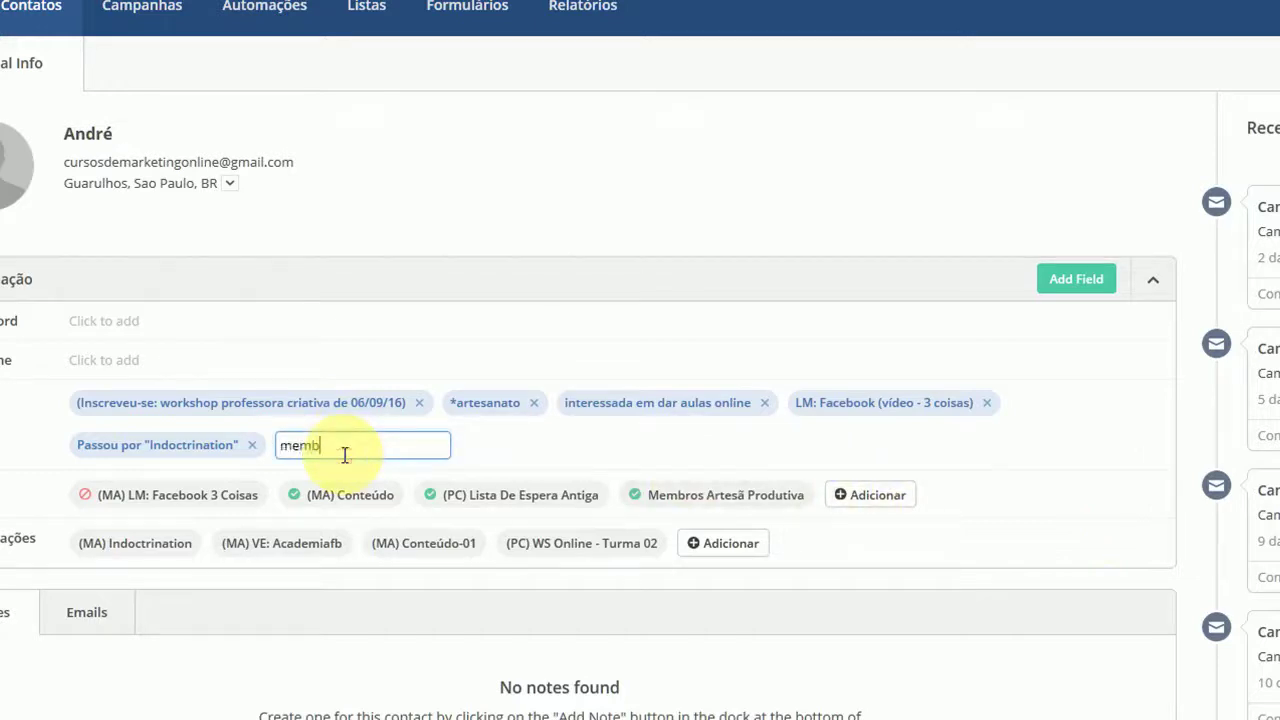
text(ros ap)
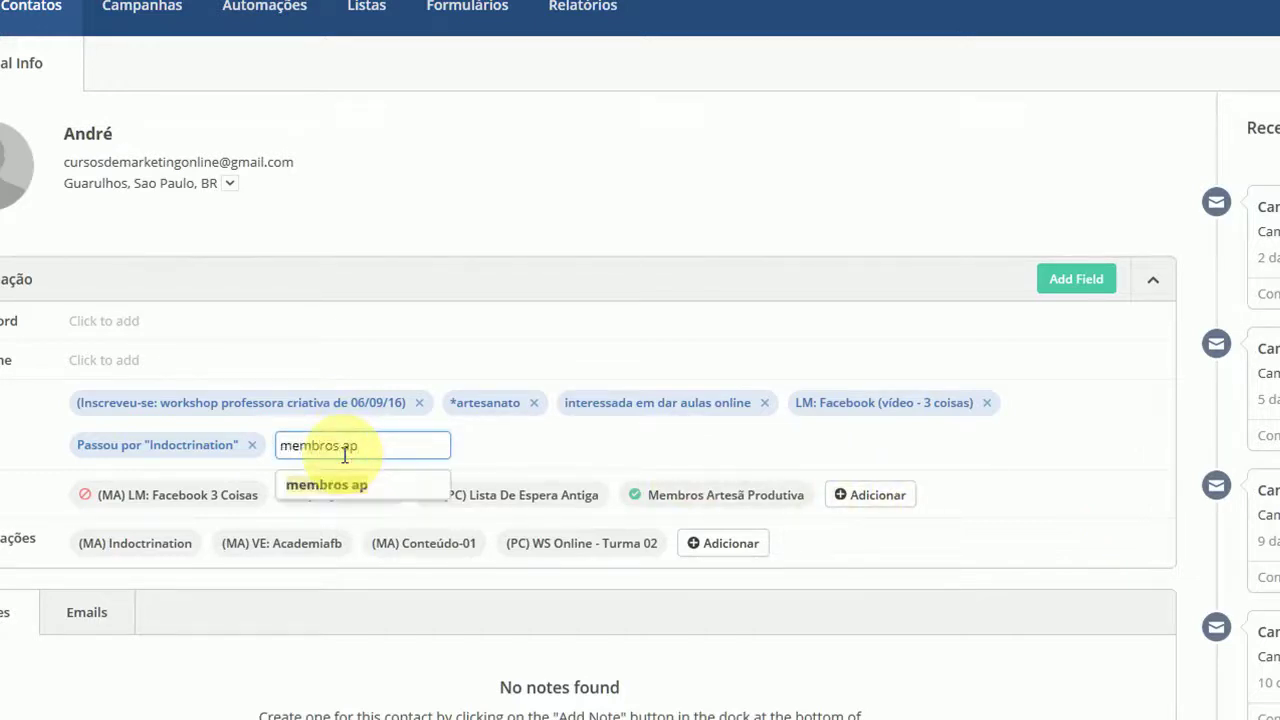
key(Return)
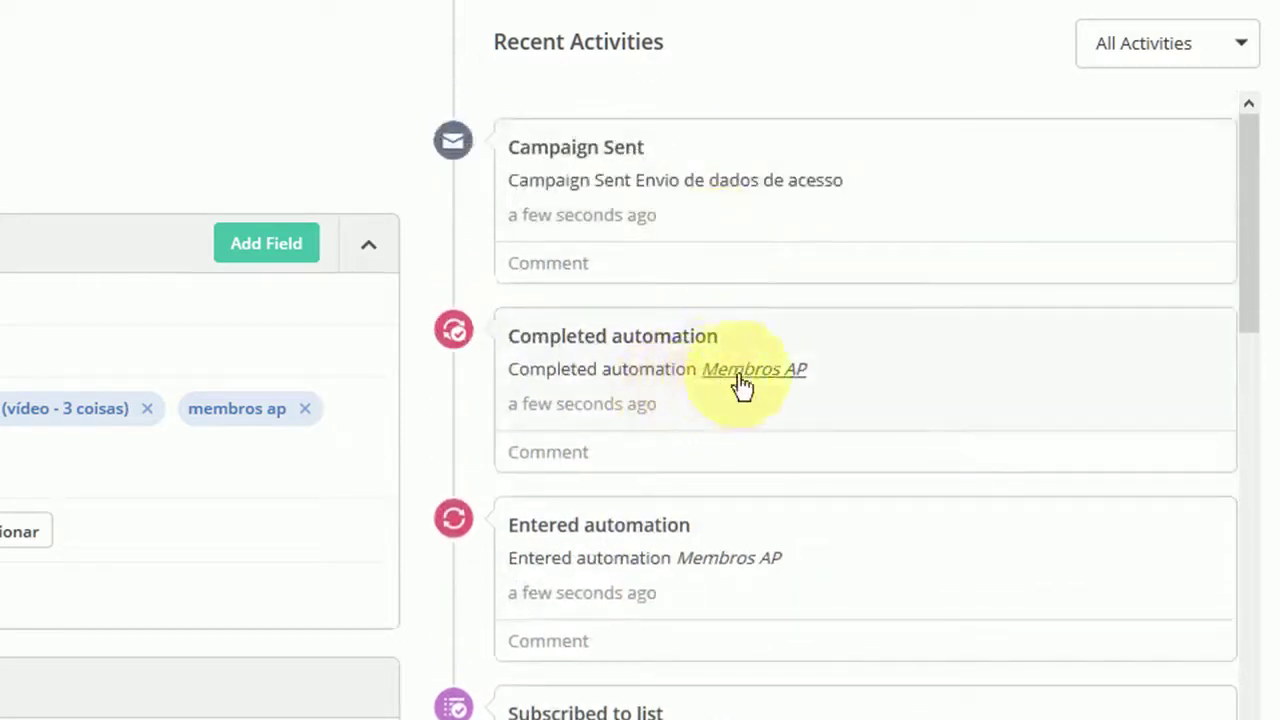
Step: Open Gmail in a new browser tab, open the message "Seus dados de acesso" and follow its access link
mouse_move(626, 226)
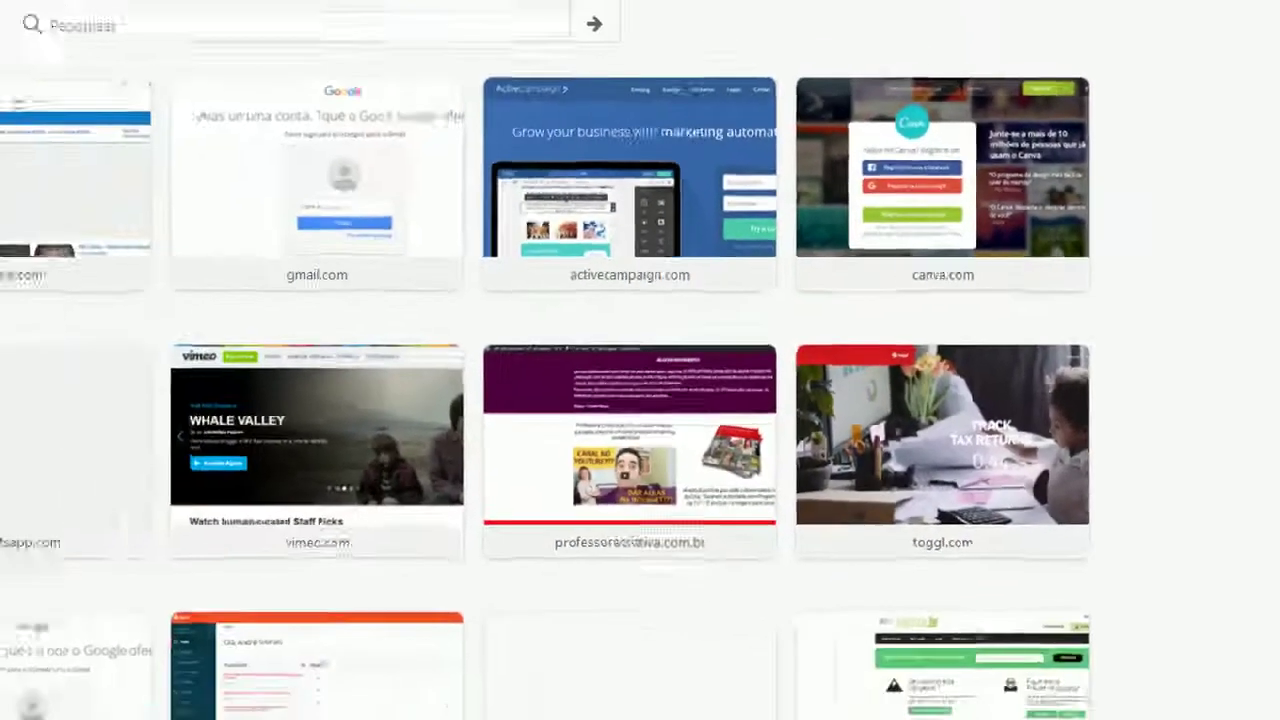
text(gmail.com/)
key(Return)
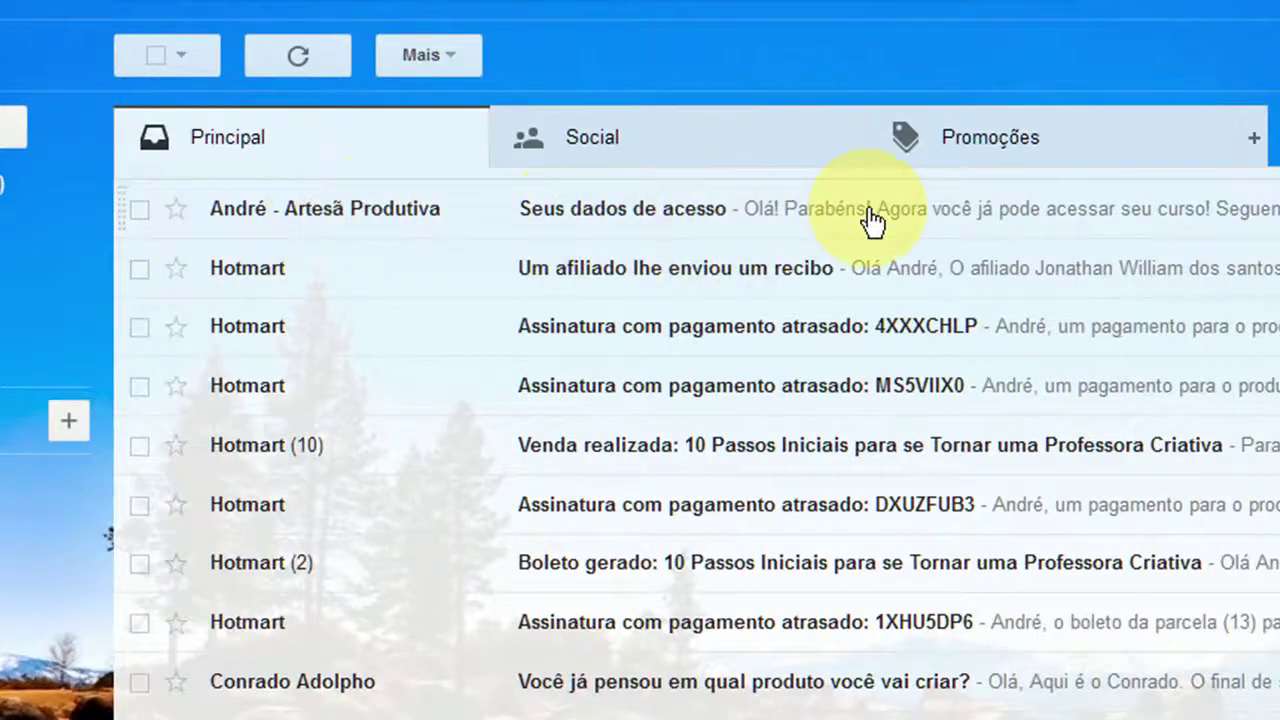
click(805, 222)
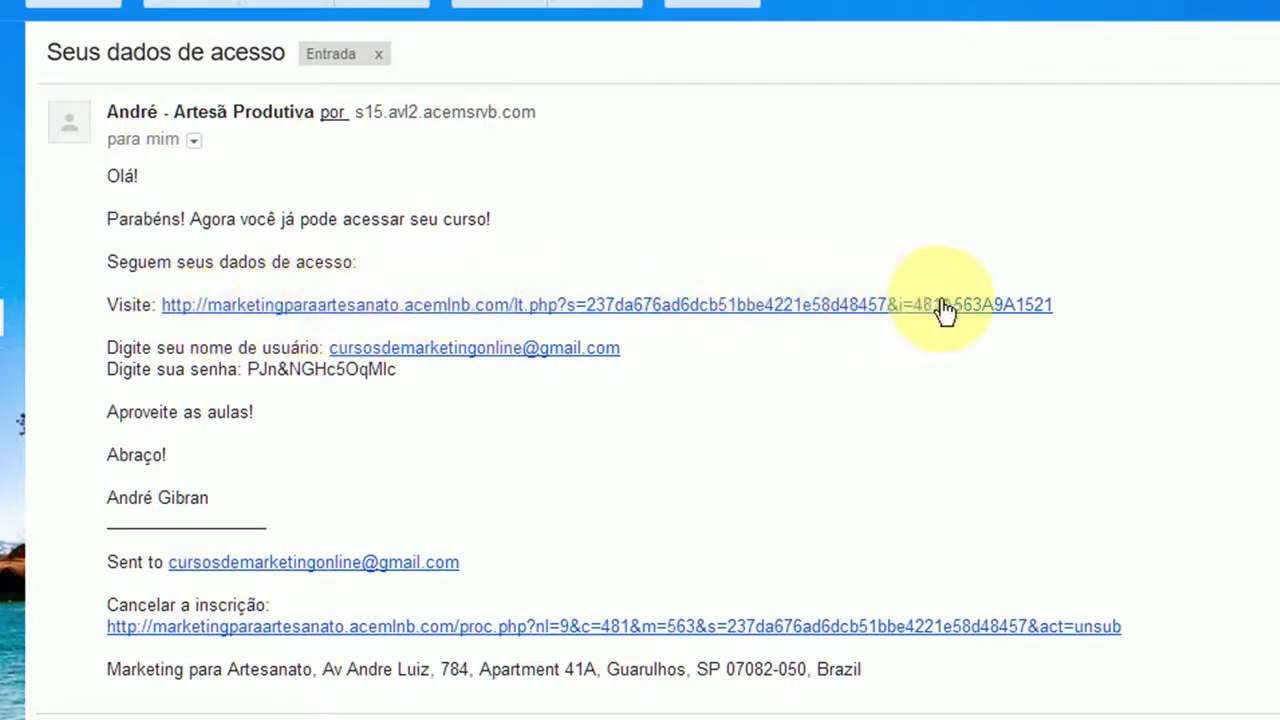
click(452, 307)
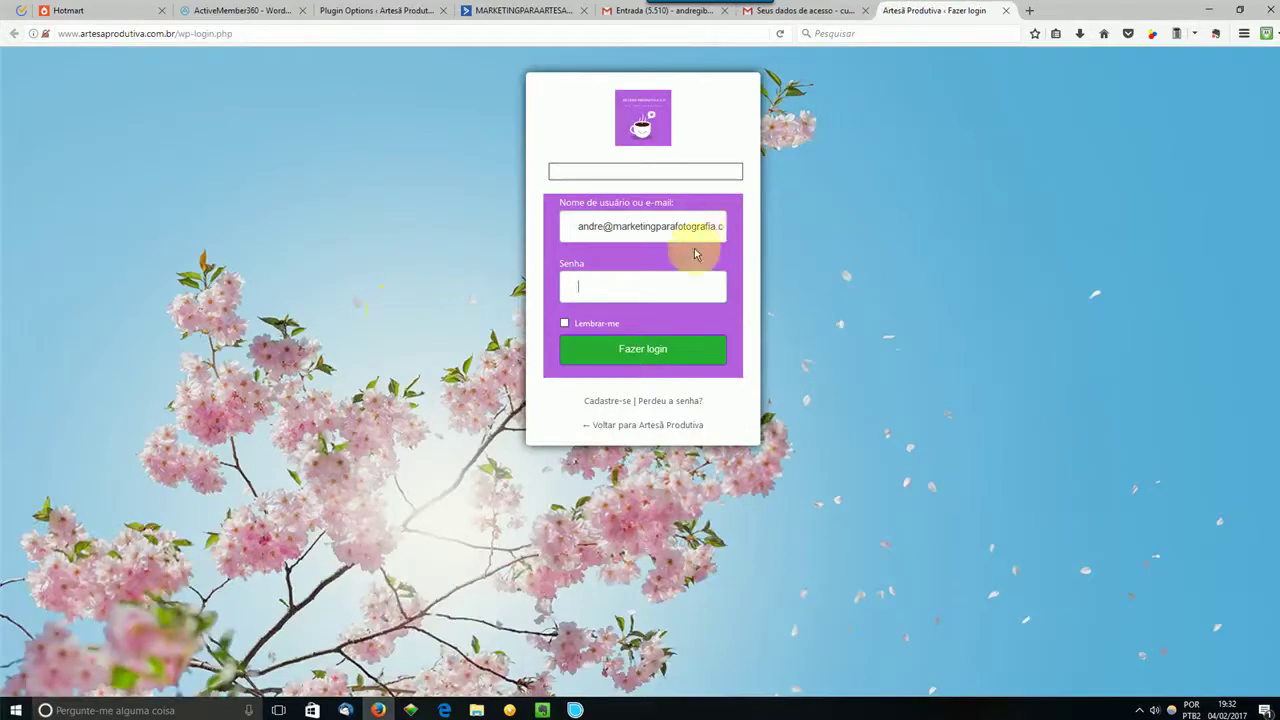
Step: Replace the username on the Artesã Produtiva login page with the e-mail address copied from the access message
triple_click(695, 236)
key(BackSpace)
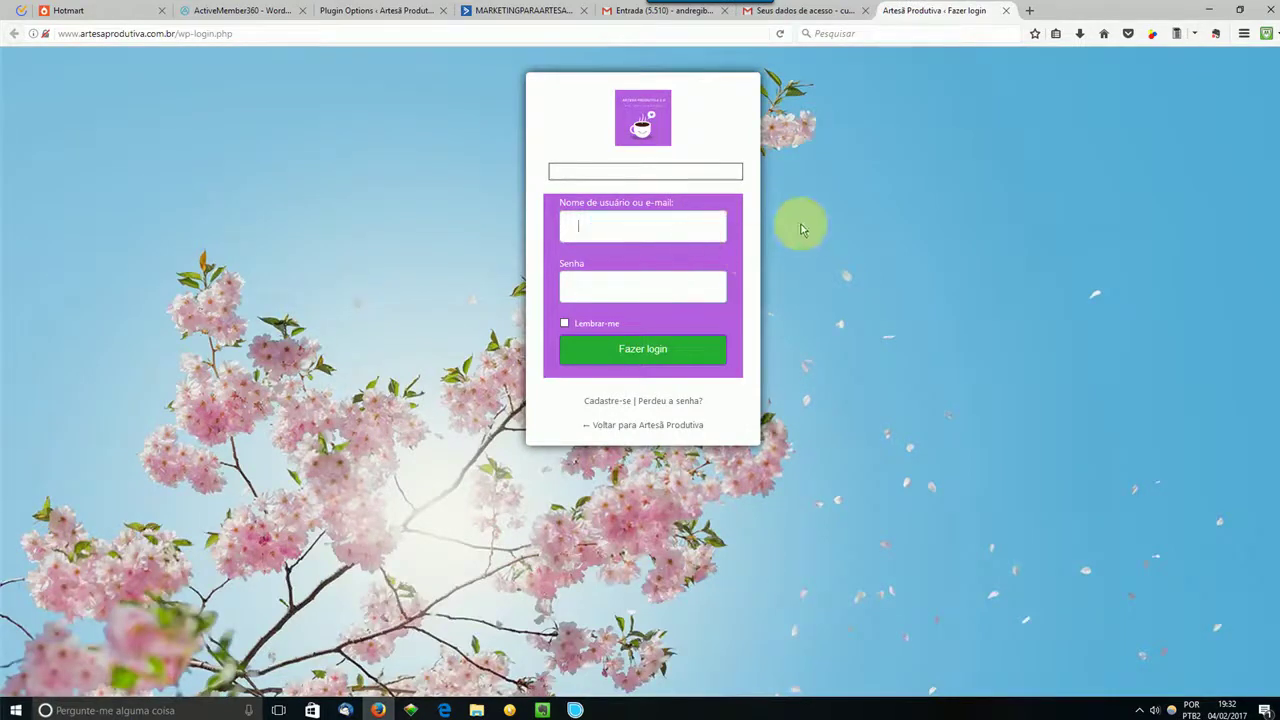
click(805, 10)
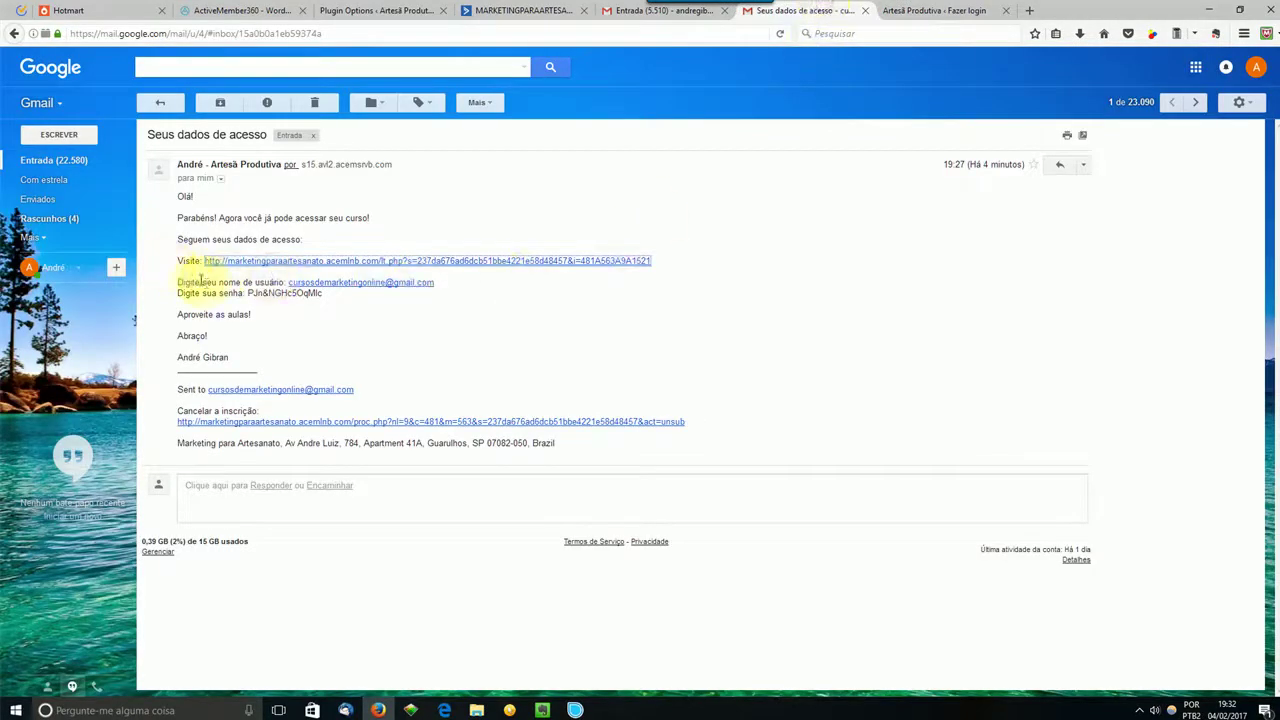
click(435, 289)
drag(435, 289, 292, 289)
key(ctrl+c)
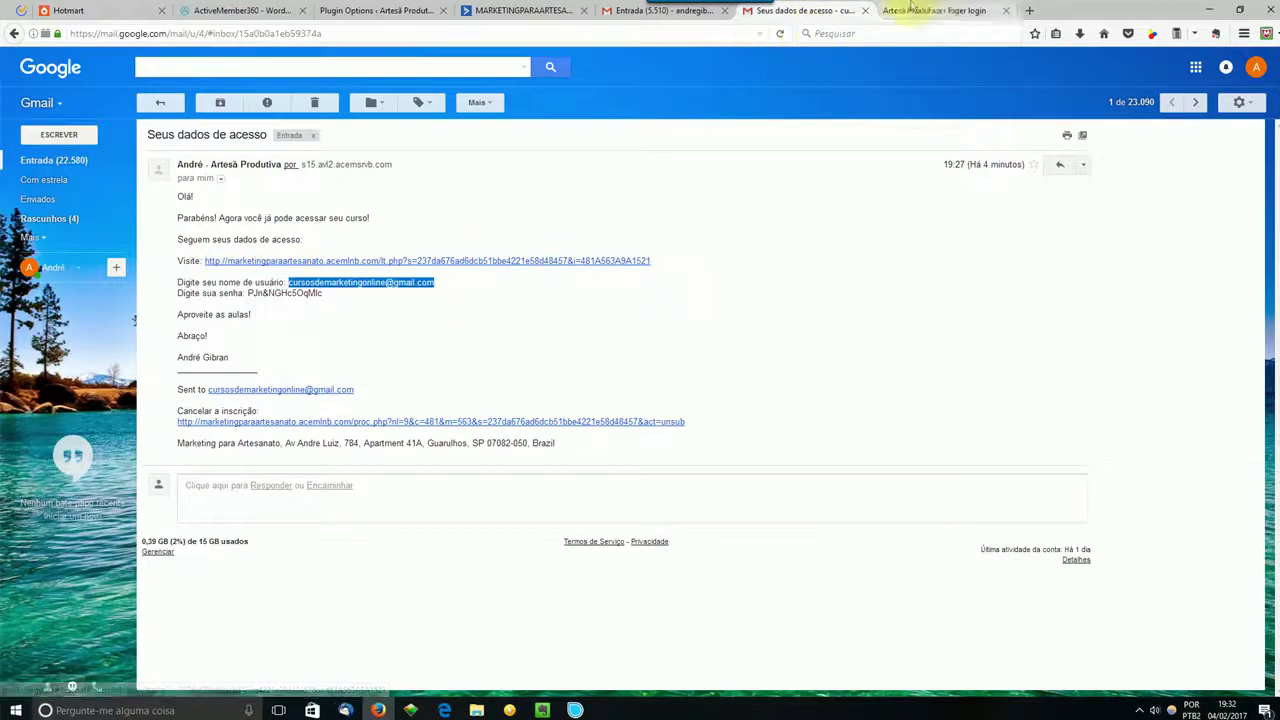
click(935, 10)
key(ctrl+v)
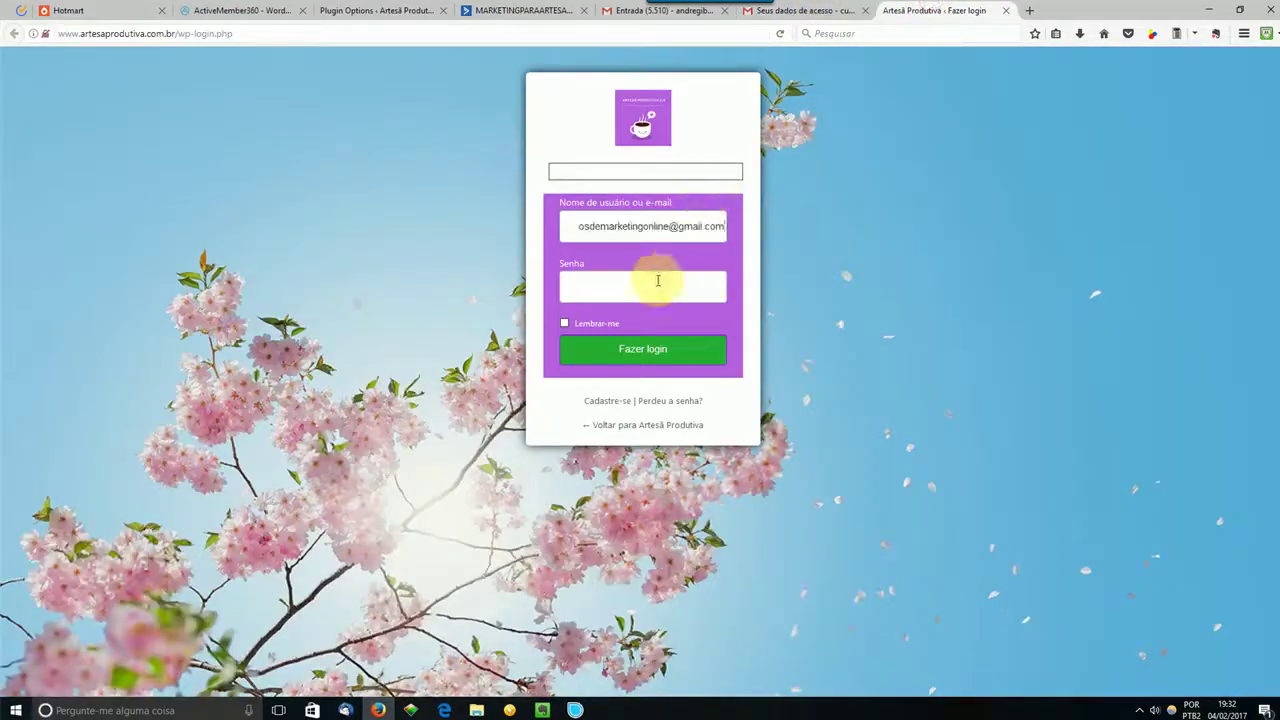
Step: Copy the account password from the access message into the password field, log in and dismiss the browser's offer to remember the login
click(808, 10)
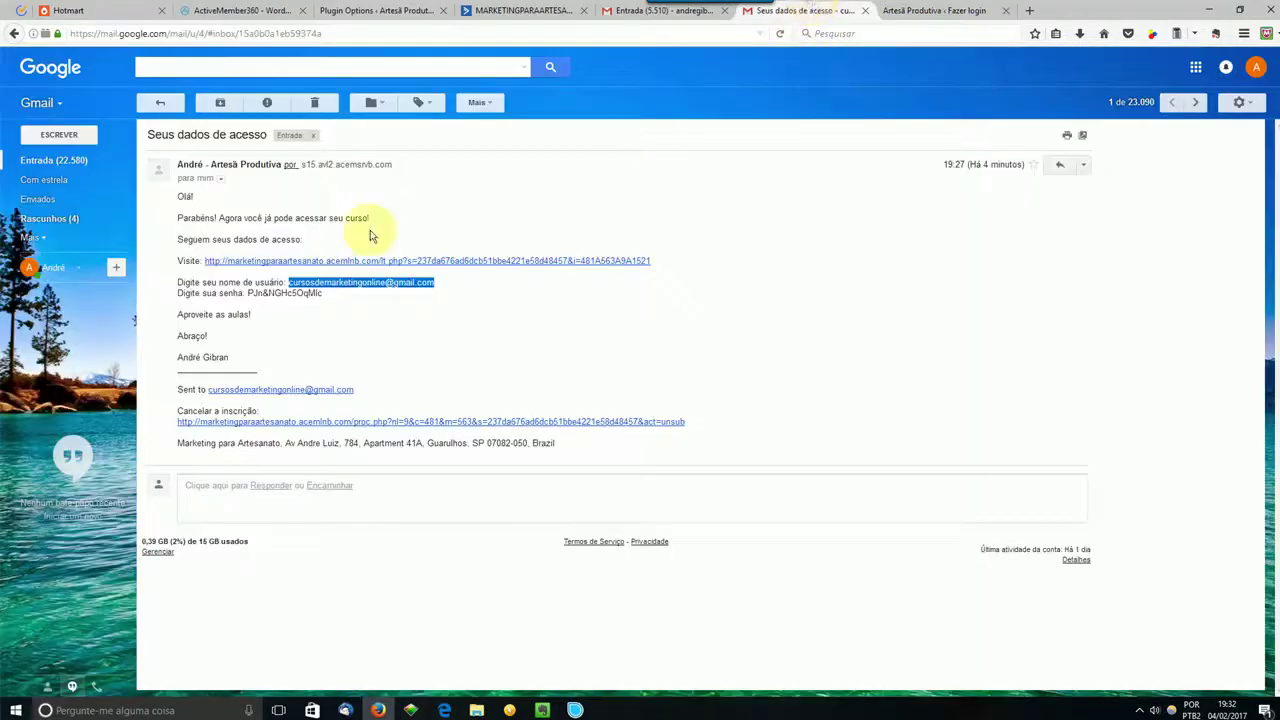
click(326, 297)
drag(326, 297, 250, 296)
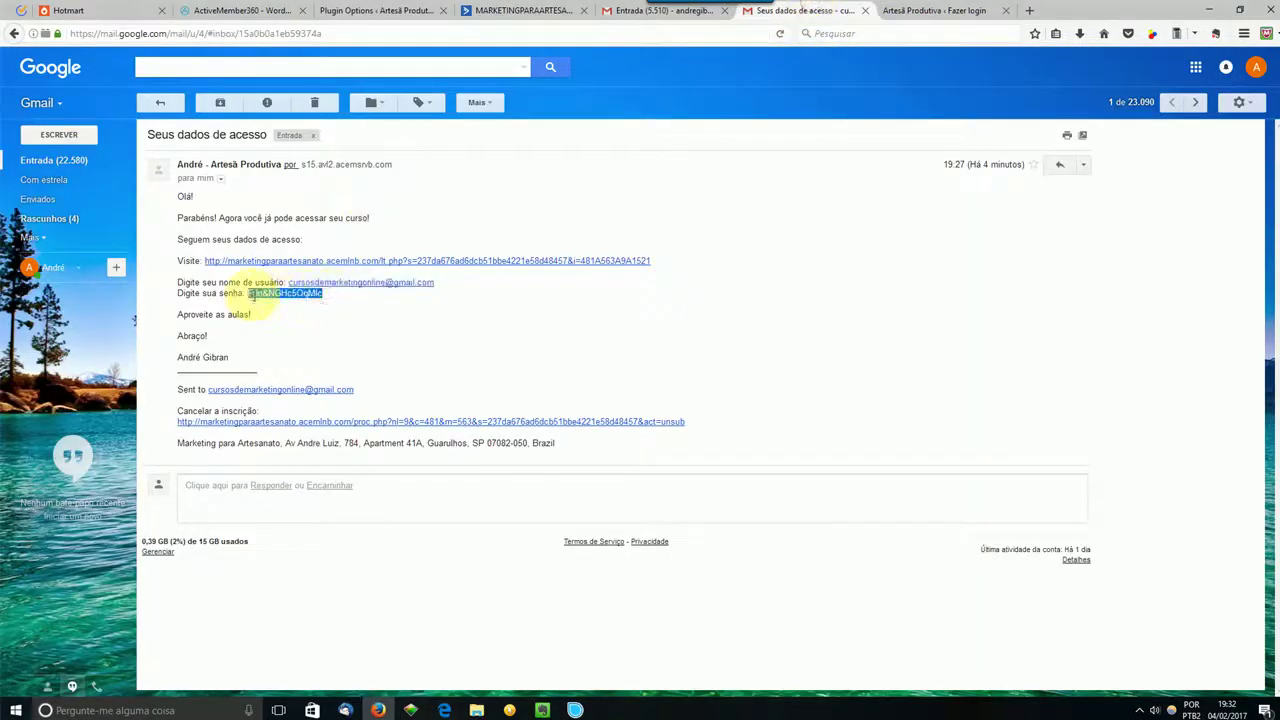
click(908, 12)
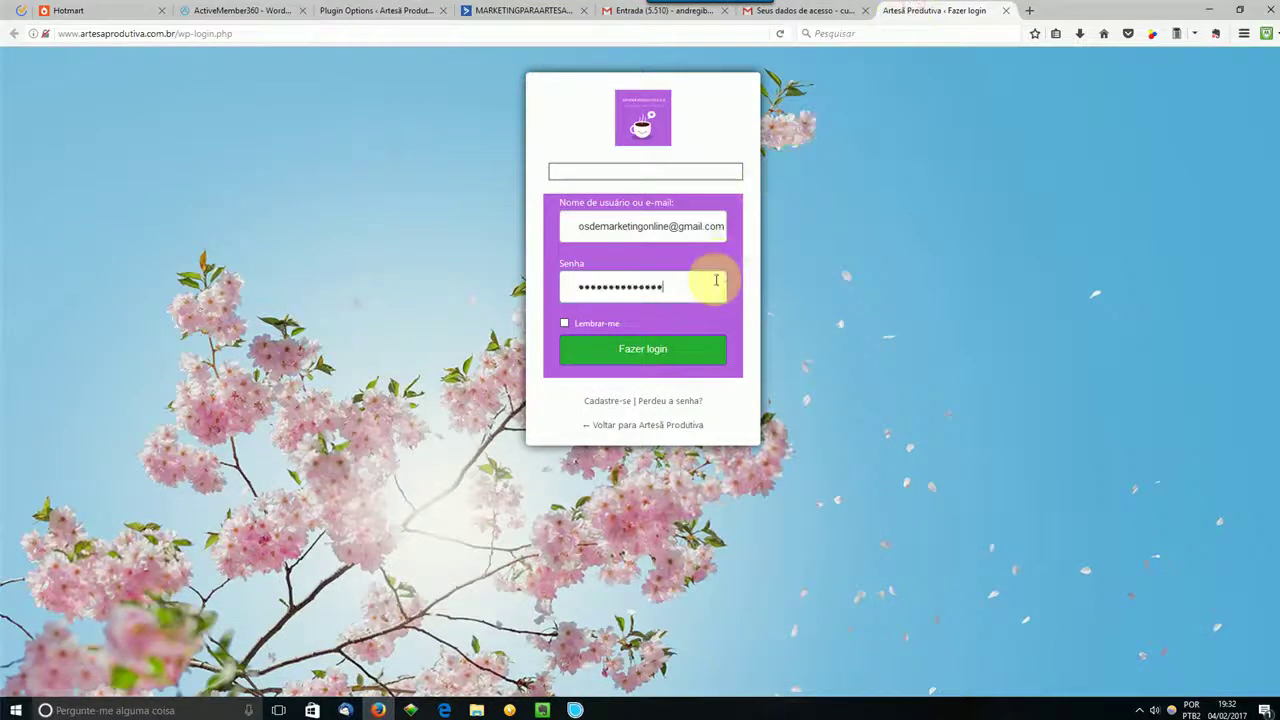
click(641, 360)
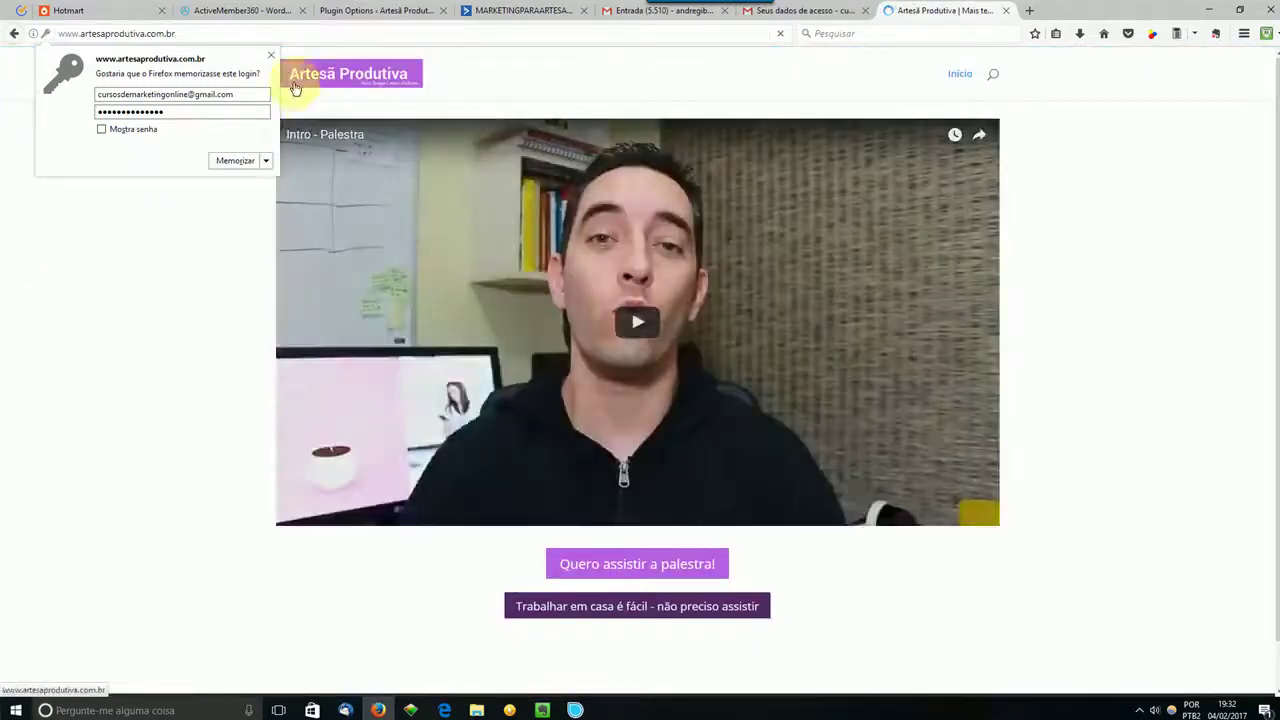
click(270, 55)
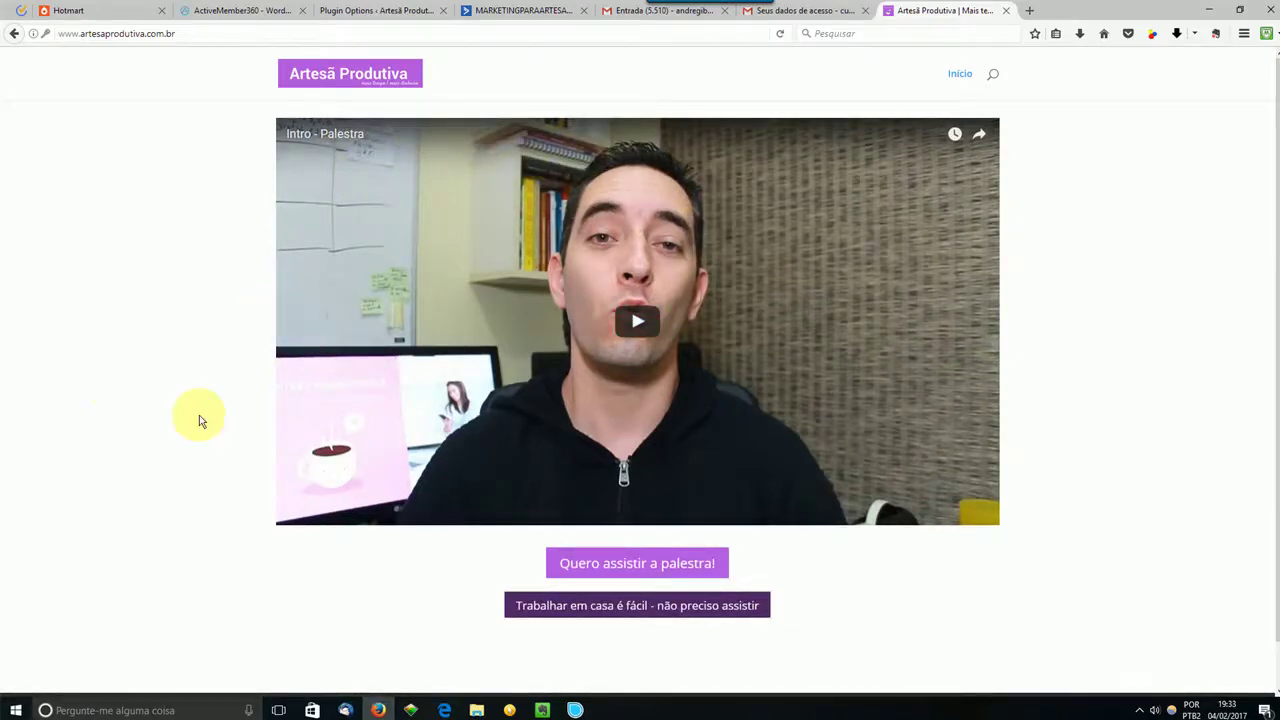
Step: Review the ActiveMember360 home page and Hotmart's ListBoss segmentation page for Artesã Produtiva
click(243, 11)
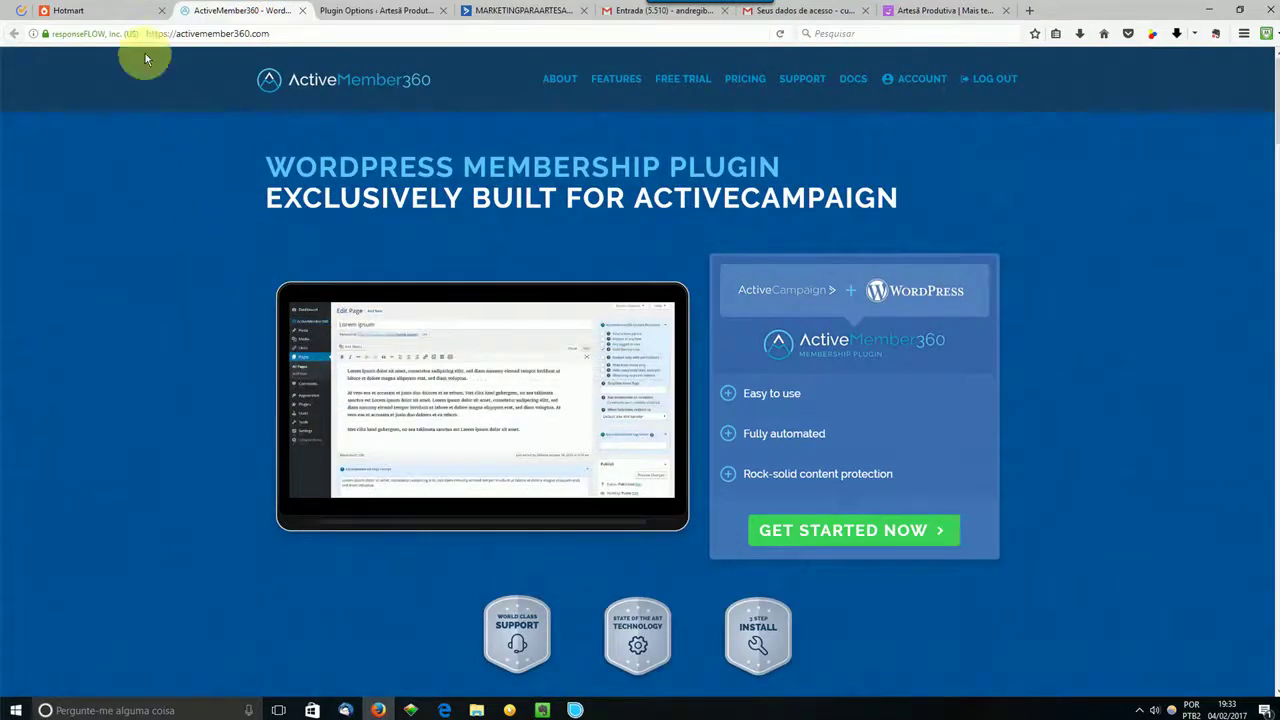
click(111, 8)
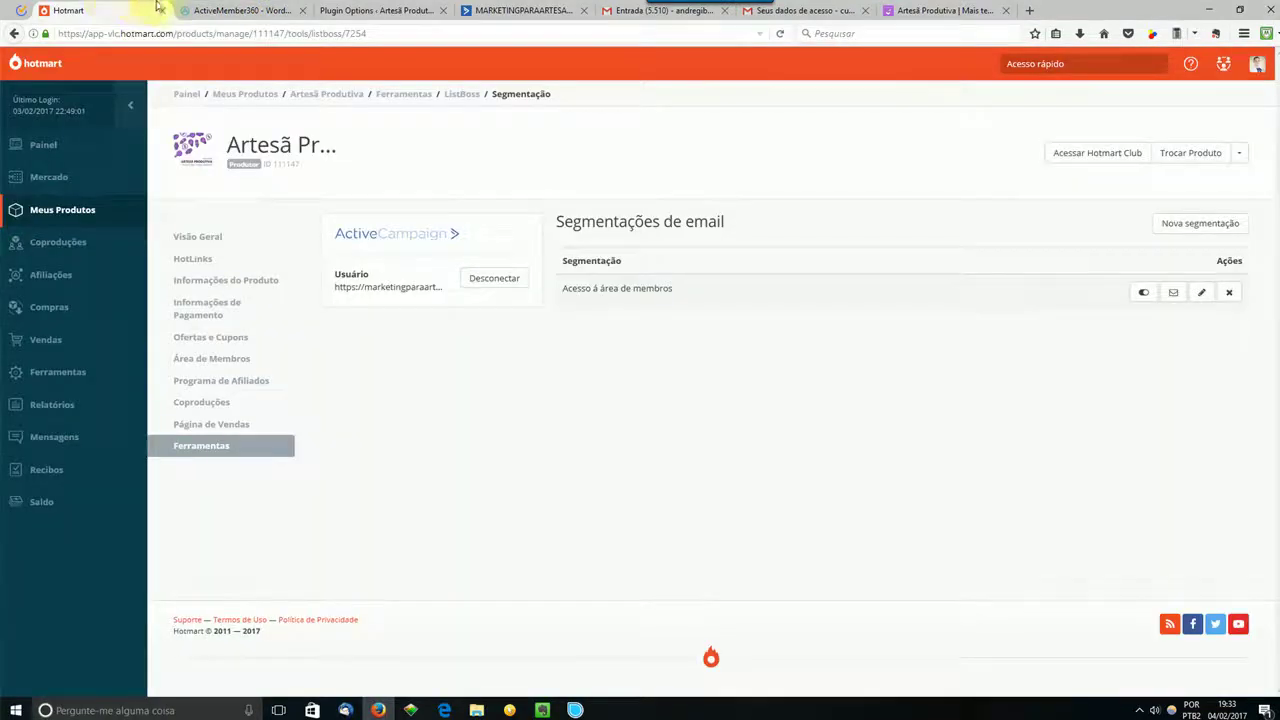
click(211, 9)
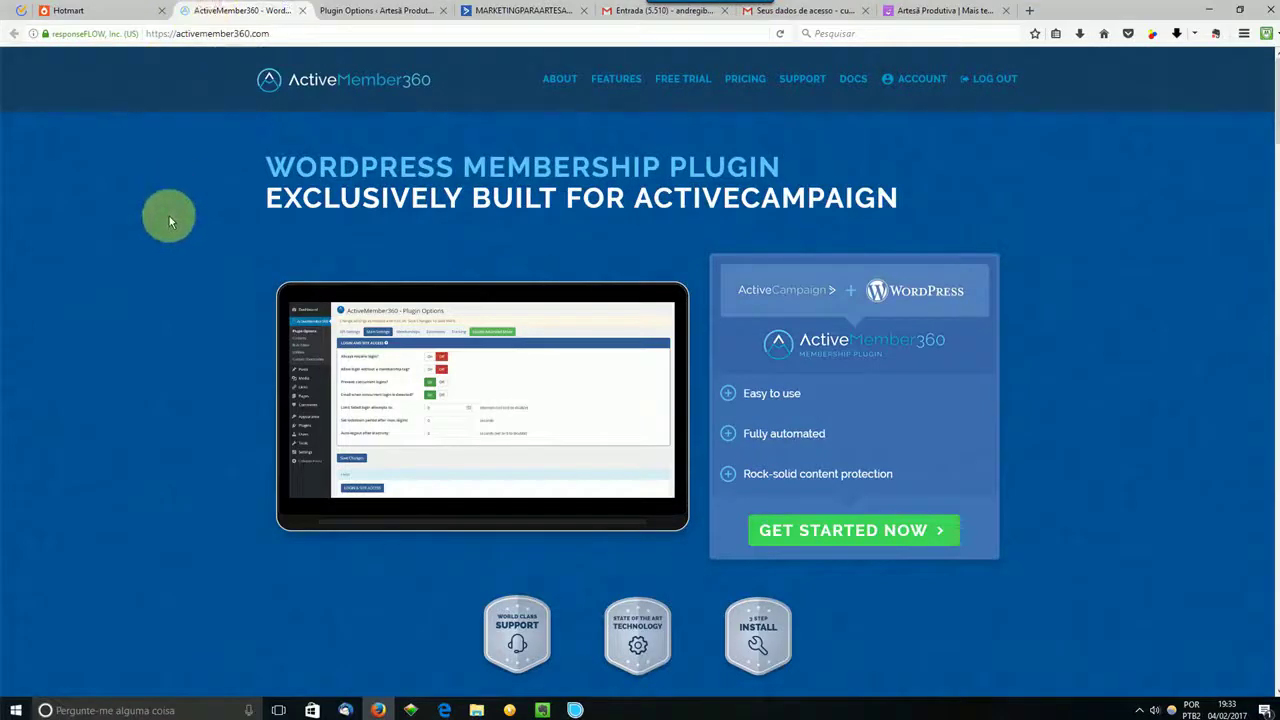